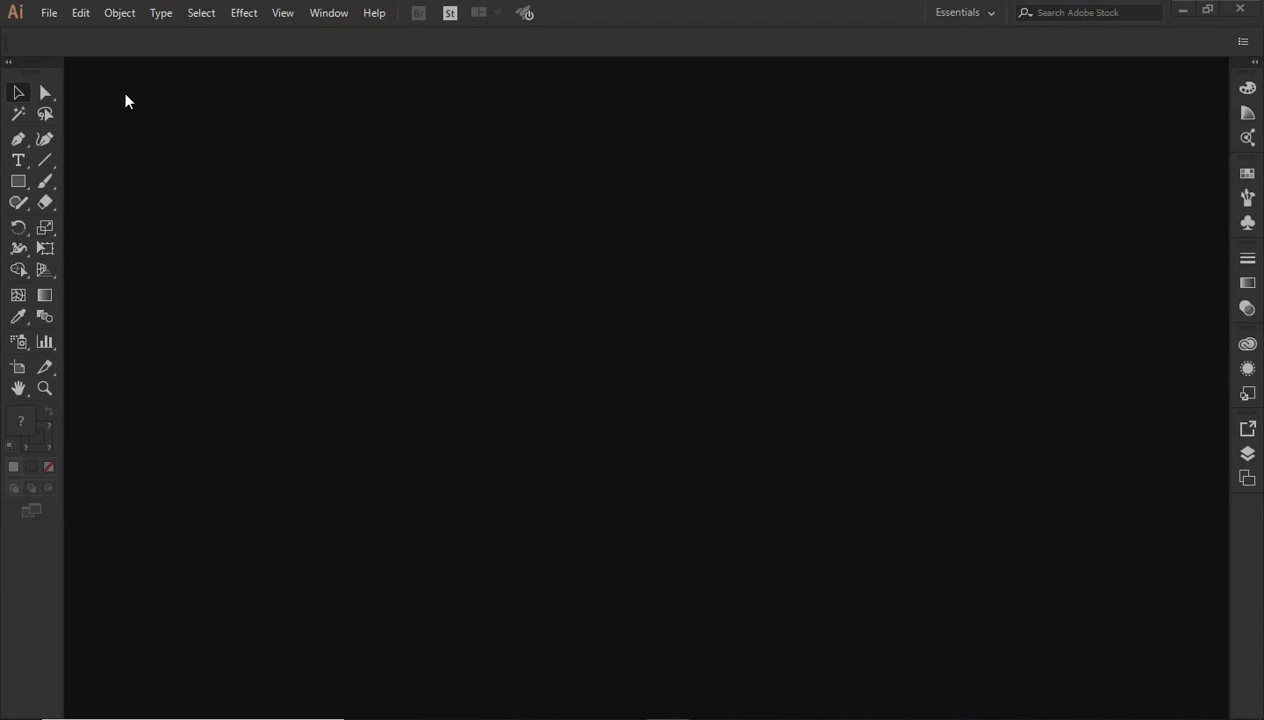
Create a new A4 print document in landscape orientation with centimeters as the unit
{"action": "left_click", "coordinate": [45, 12]}
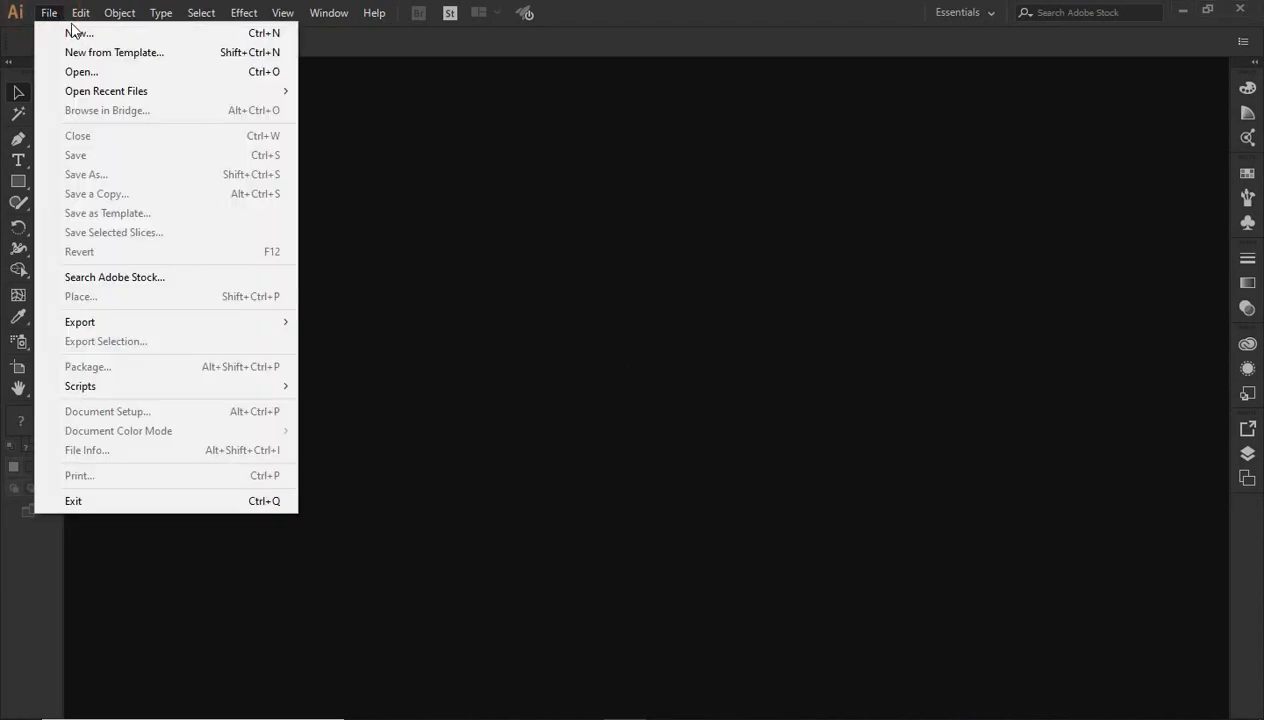
{"action": "left_click", "coordinate": [80, 33]}
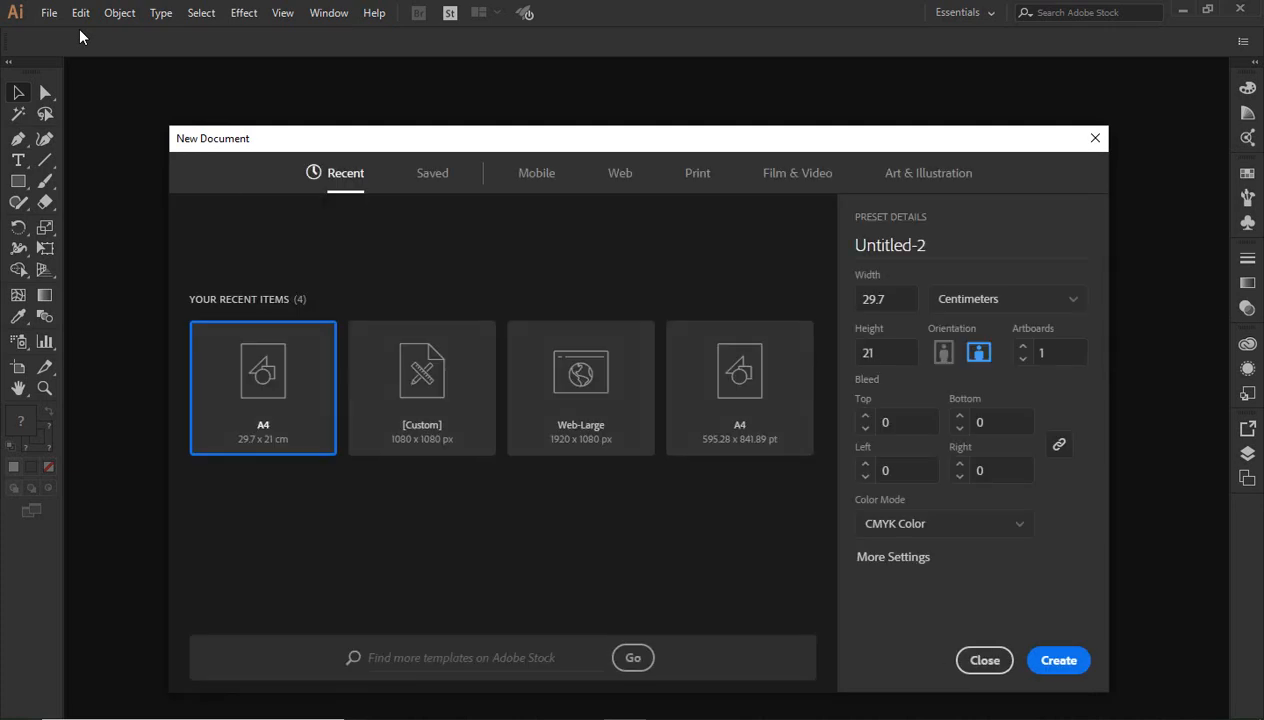
{"action": "left_click", "coordinate": [698, 182]}
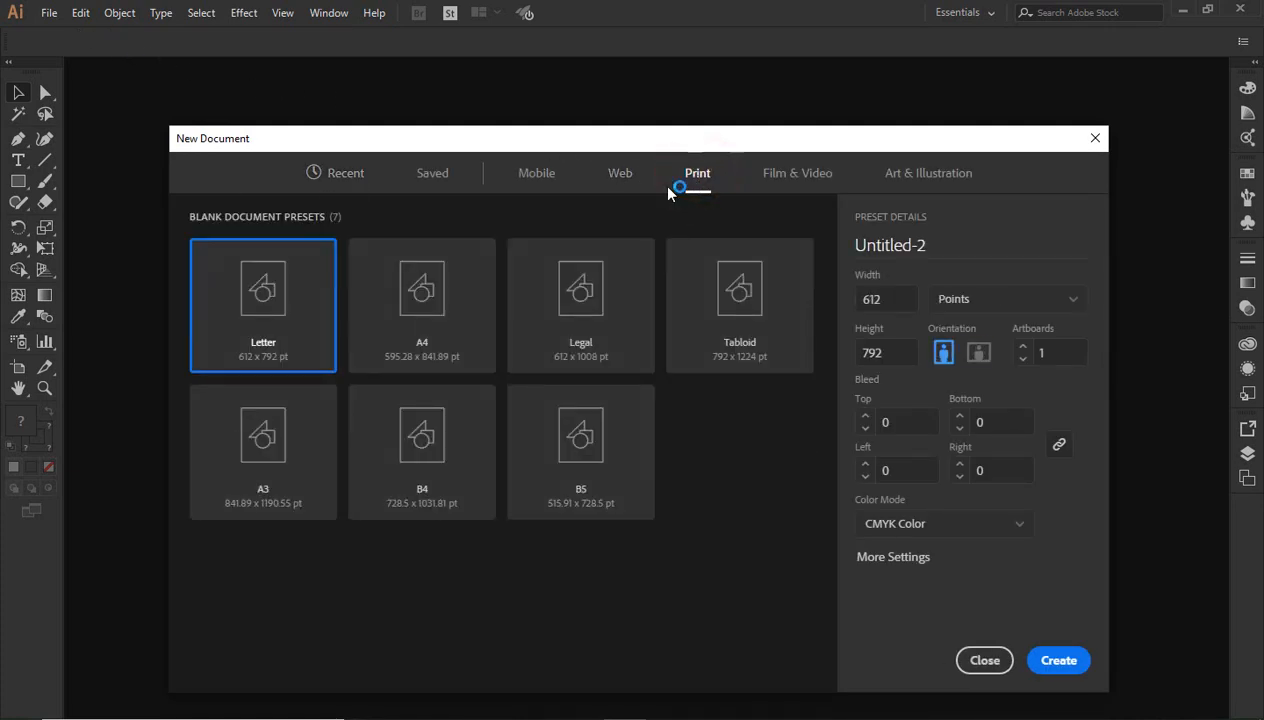
{"action": "left_click", "coordinate": [462, 301]}
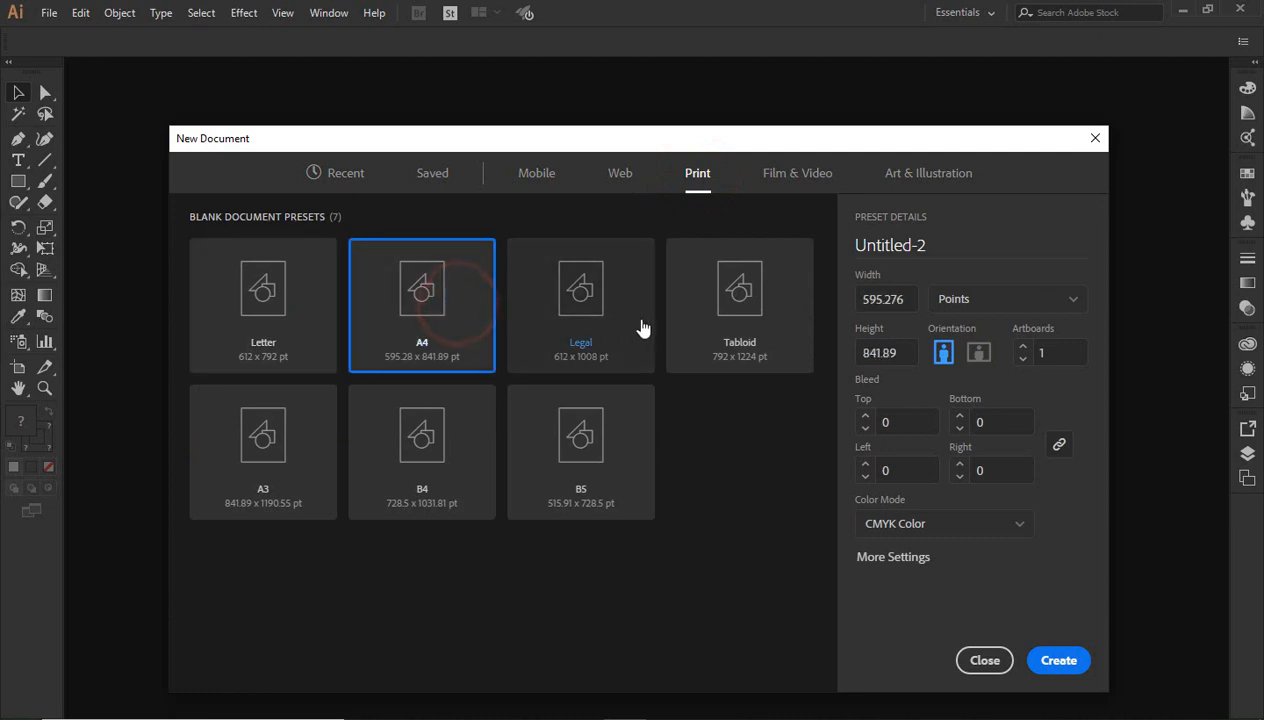
{"action": "left_click", "coordinate": [980, 354]}
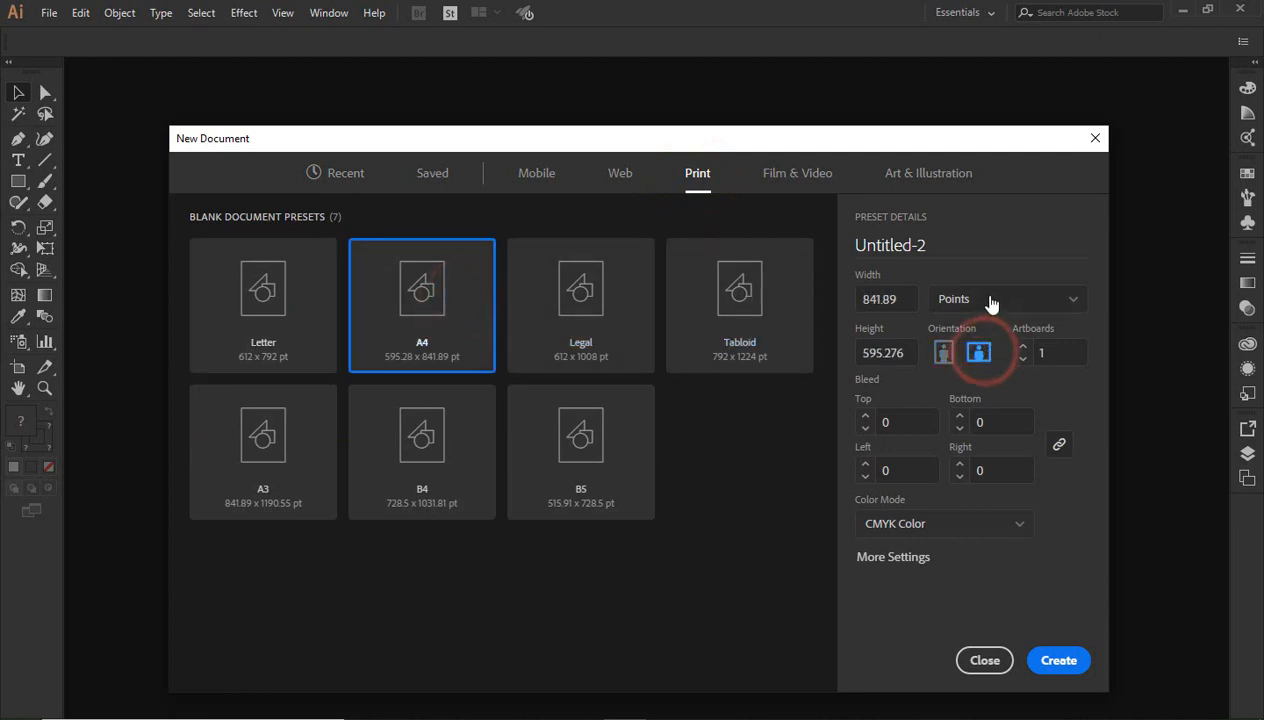
{"action": "left_click", "coordinate": [992, 299]}
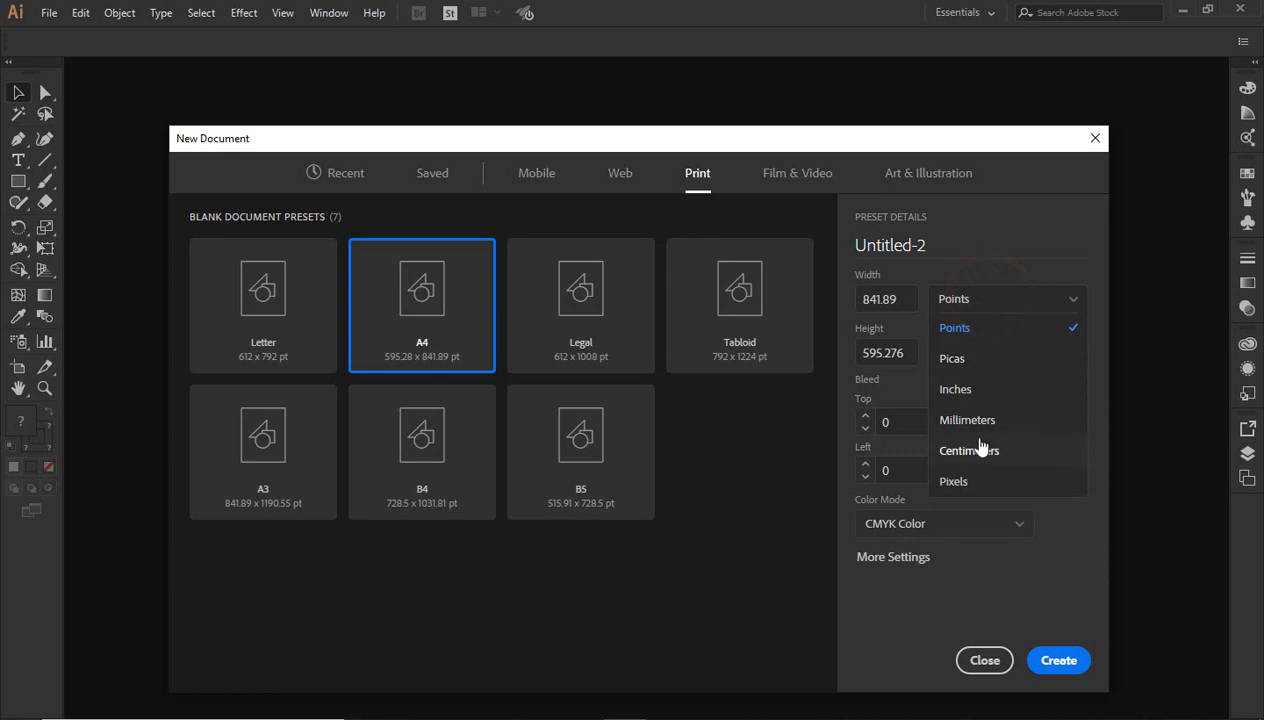
{"action": "left_click", "coordinate": [979, 452]}
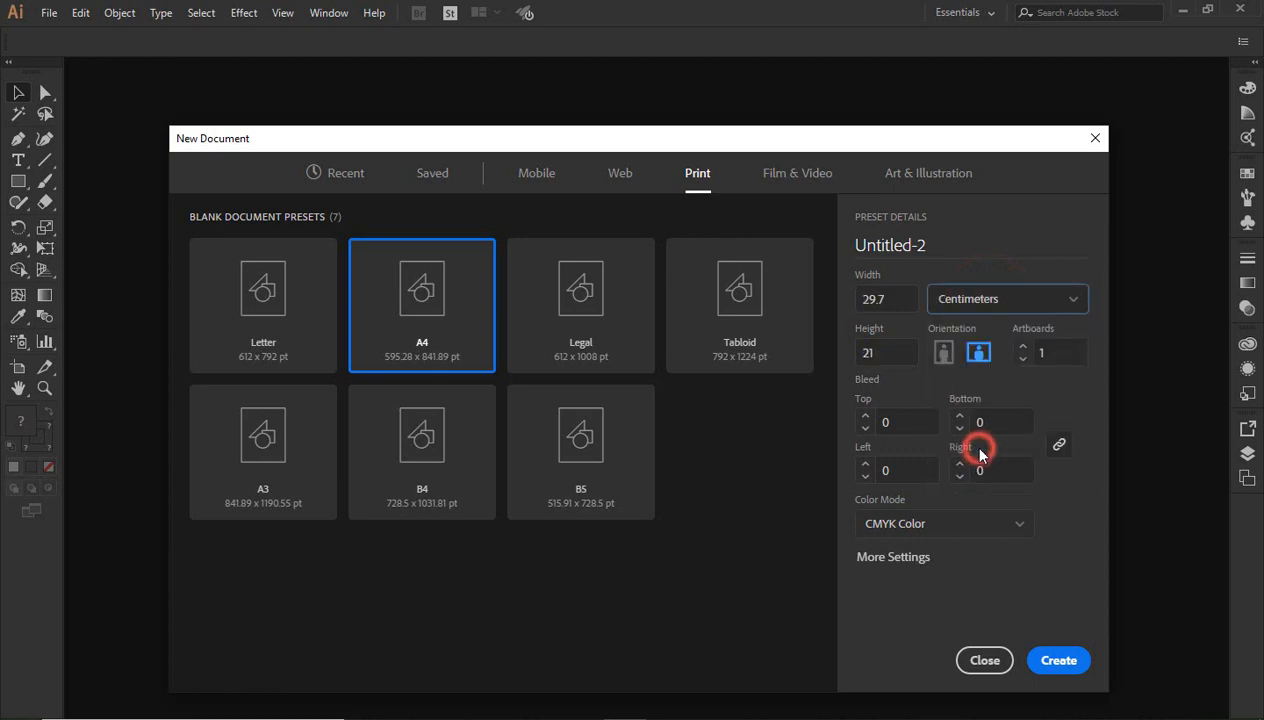
{"action": "left_click", "coordinate": [1076, 664]}
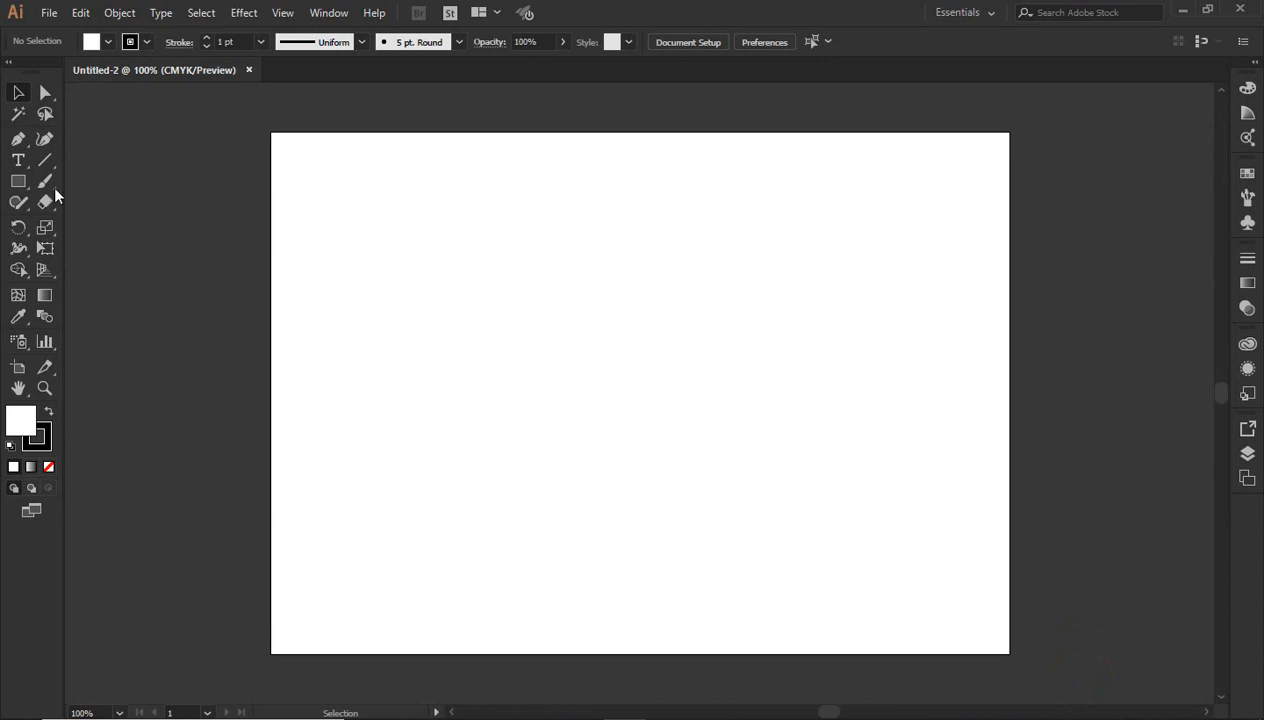
Draw a circle on the artboard with the Ellipse tool, 10 cm wide and 10 cm high
{"action": "left_click", "coordinate": [18, 181]}
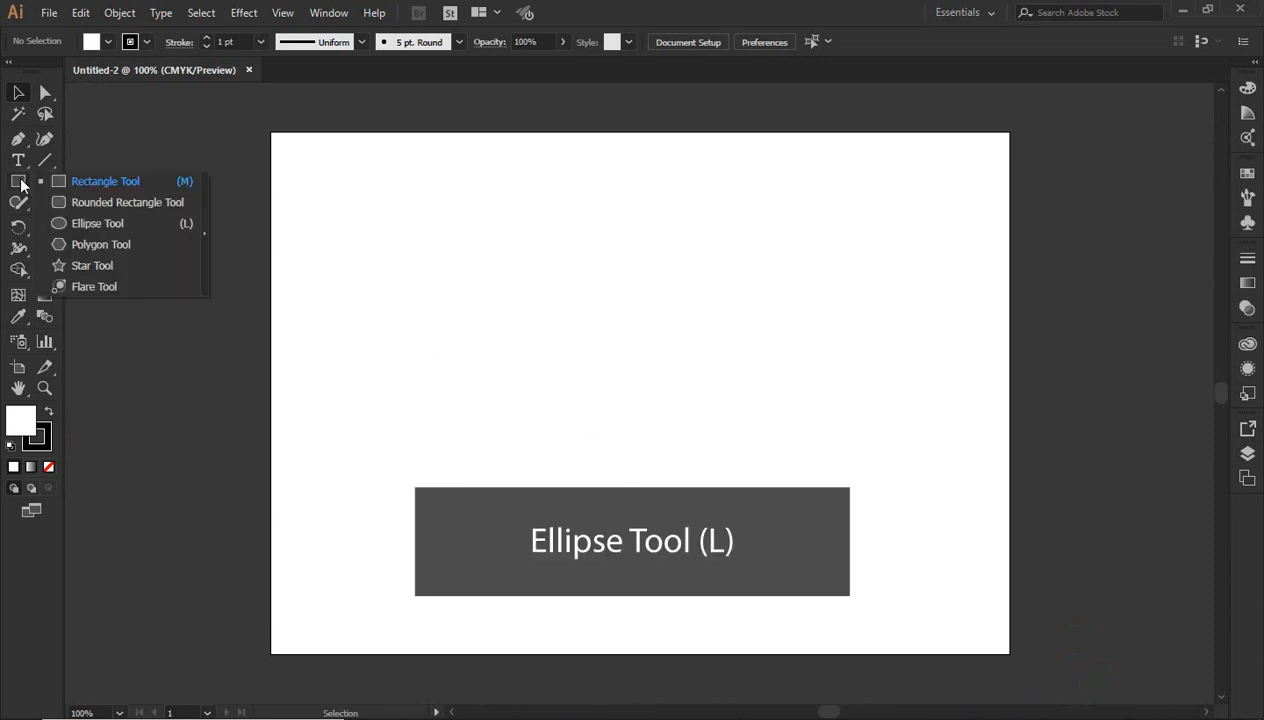
{"action": "left_click", "coordinate": [76, 223]}
{"action": "left_click", "coordinate": [723, 310]}
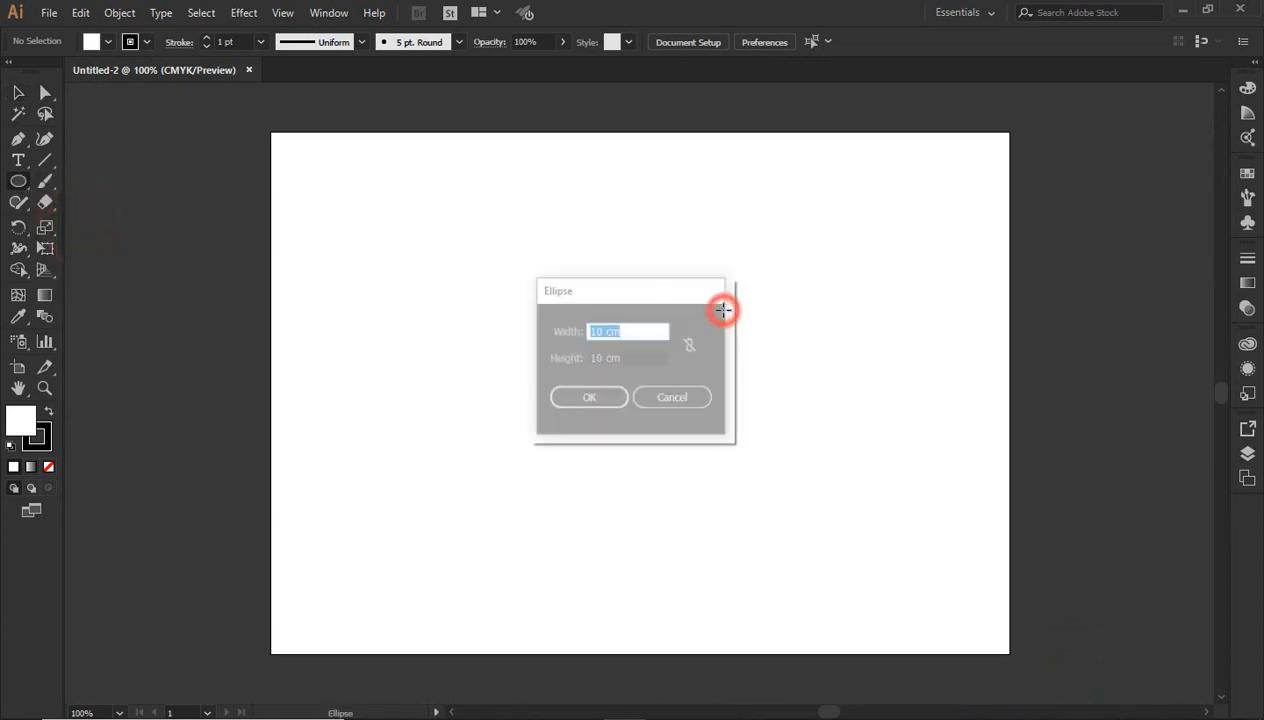
{"action": "left_click_drag", "start_coordinate": [640, 328], "coordinate": [590, 360]}
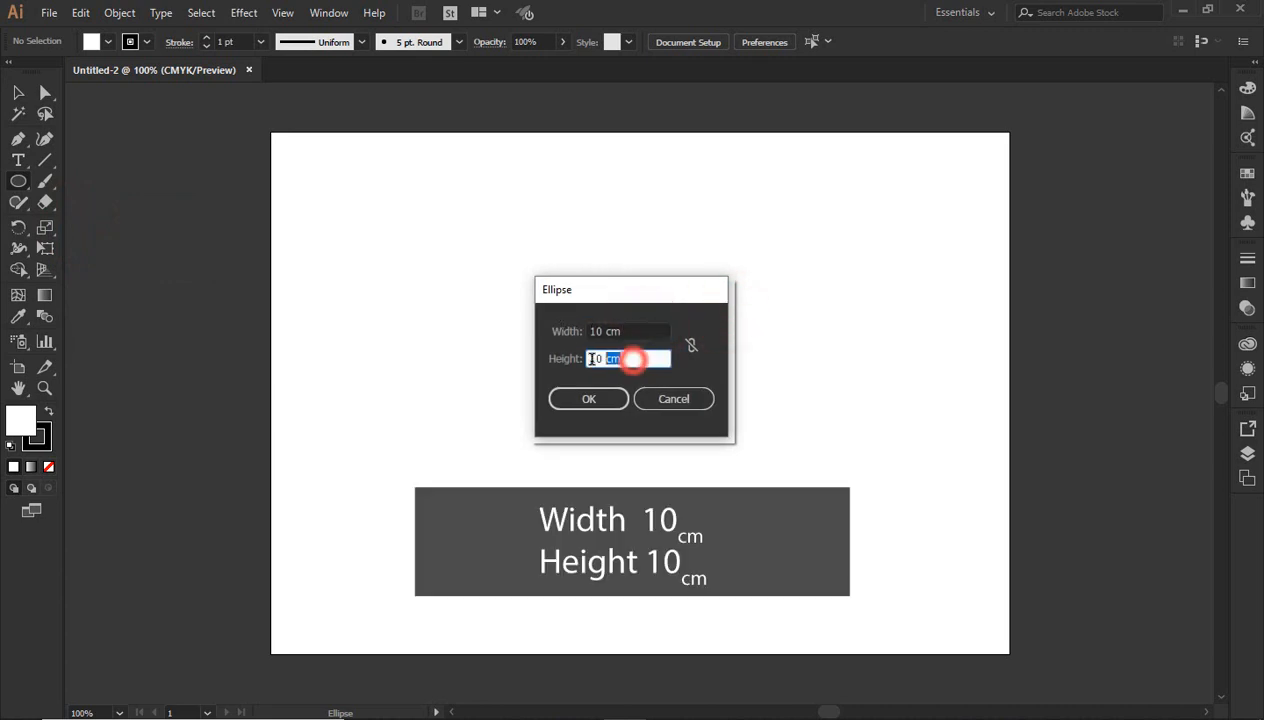
{"action": "left_click", "coordinate": [589, 399]}
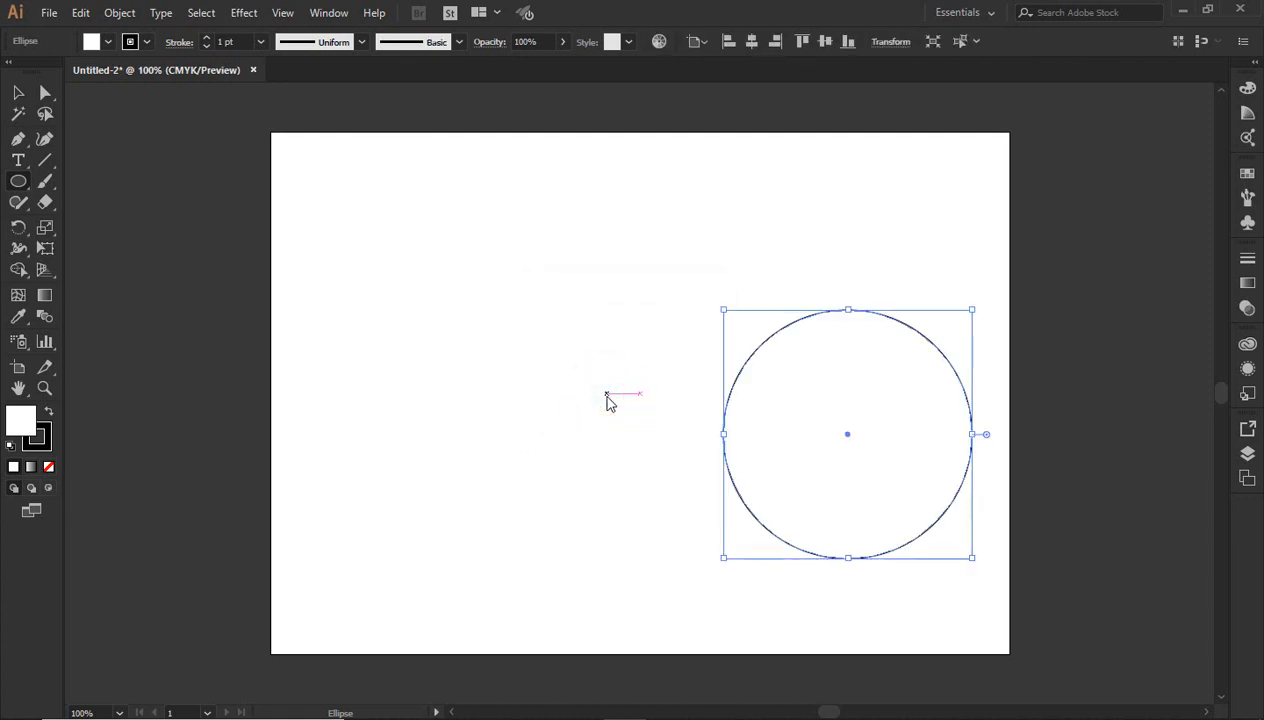
Center the circle horizontally and vertically on the artboard and set its fill to none
{"action": "left_click", "coordinate": [752, 42]}
{"action": "left_click", "coordinate": [825, 42]}
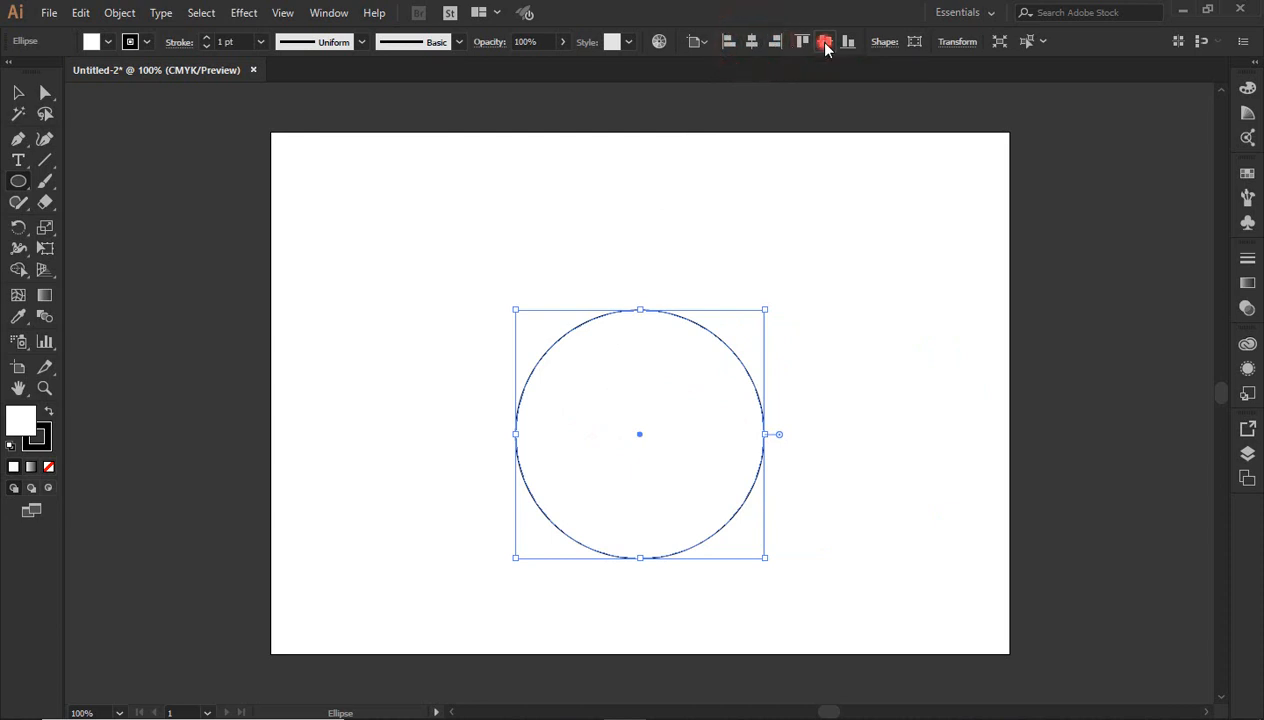
{"action": "left_click", "coordinate": [109, 42]}
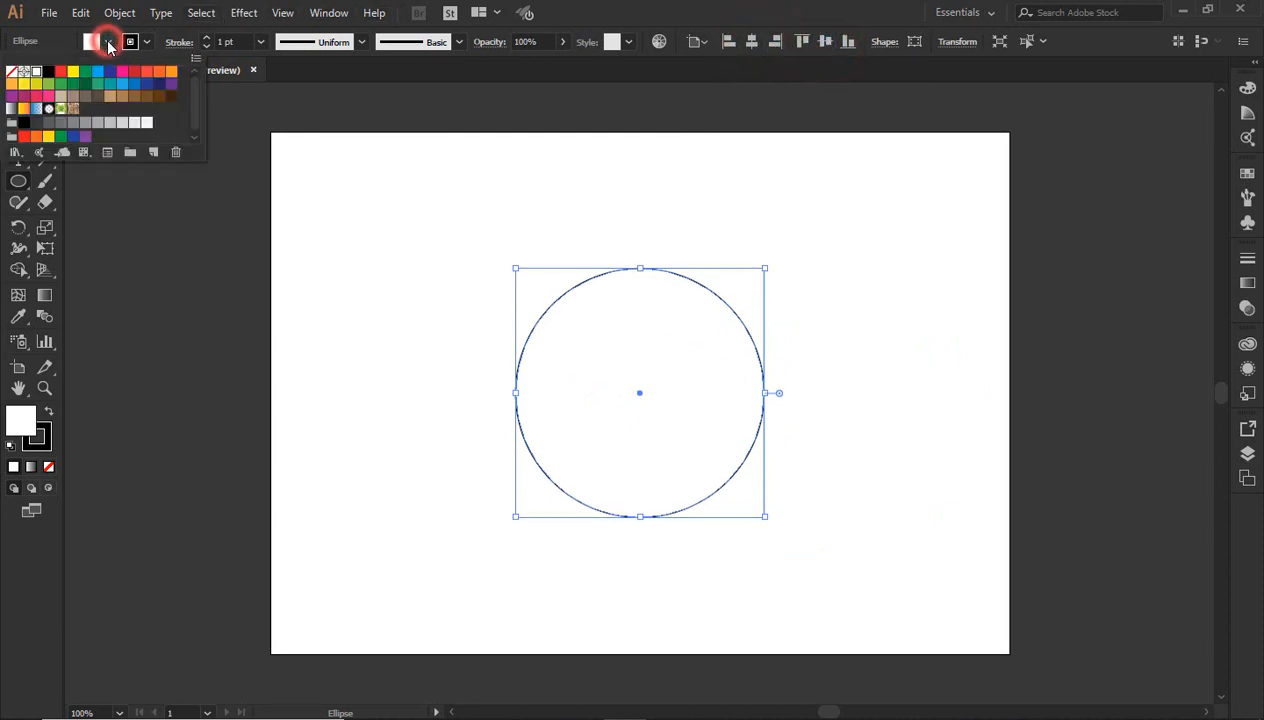
{"action": "left_click", "coordinate": [11, 73]}
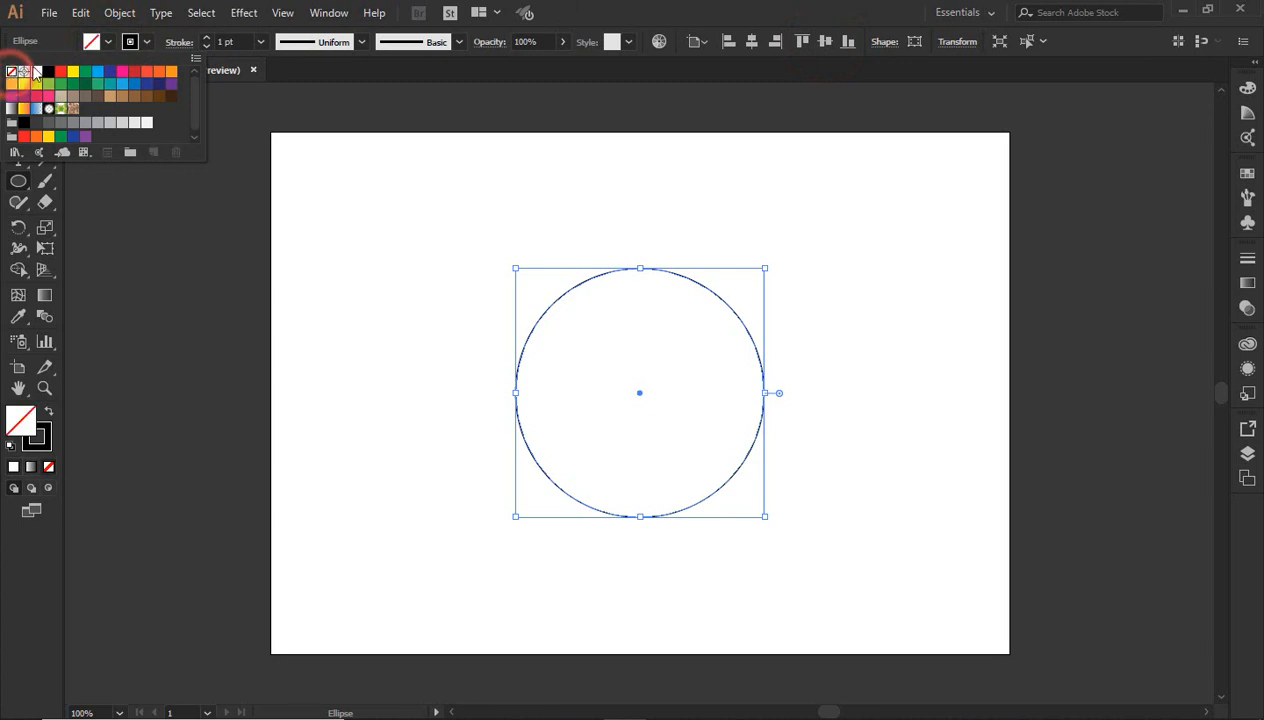
{"action": "left_click", "coordinate": [133, 41]}
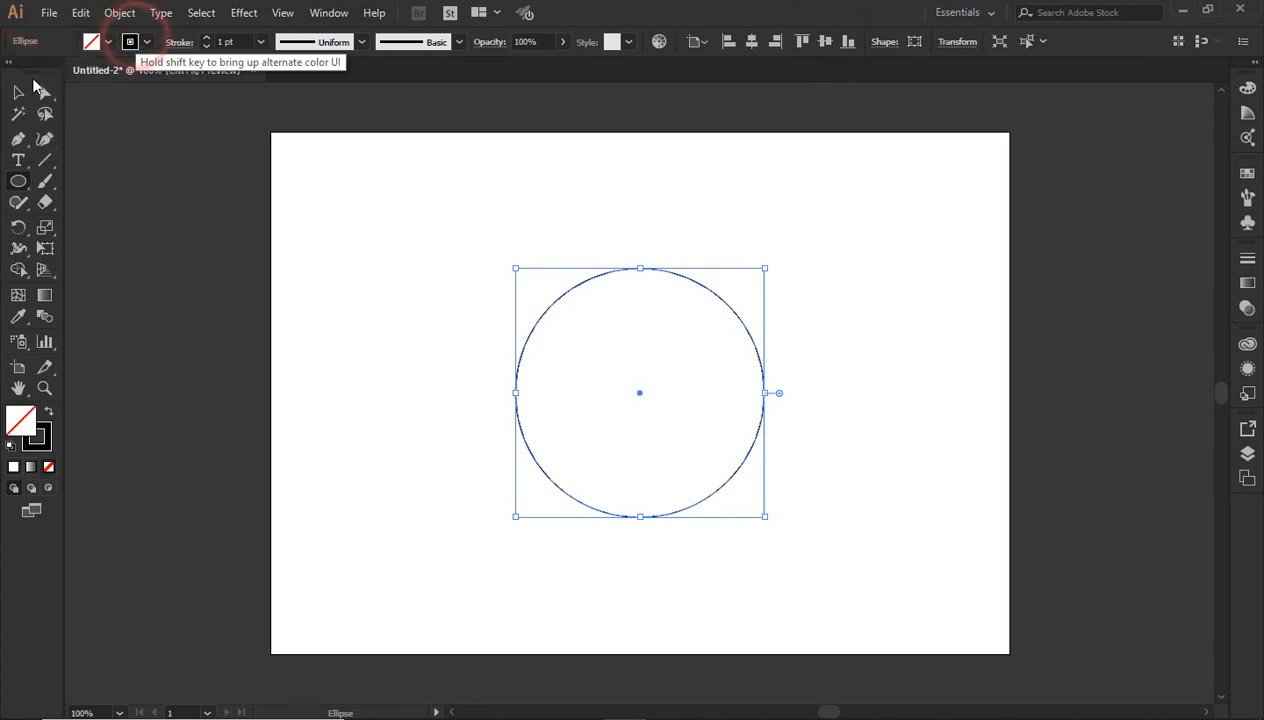
{"action": "left_click", "coordinate": [20, 92]}
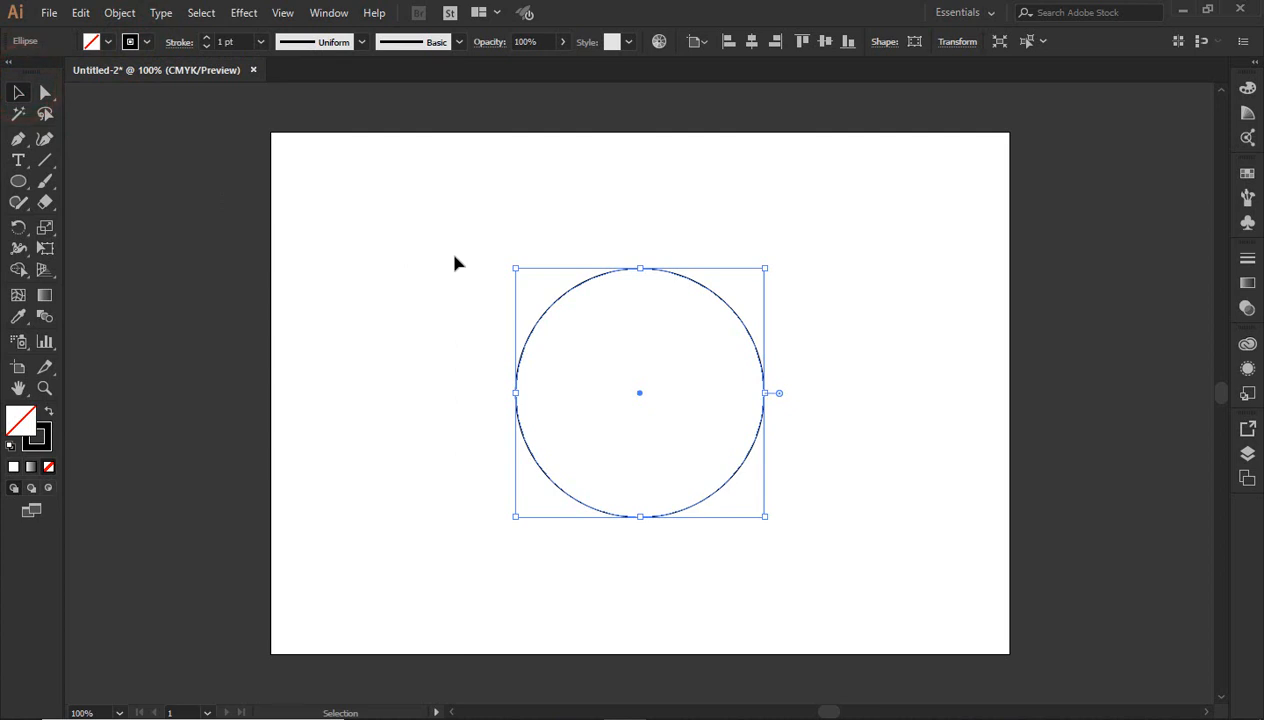
Make a concentric copy of the circle scaled uniformly to 80%, with the scale preview turned on
{"action": "double_click", "coordinate": [44, 226]}
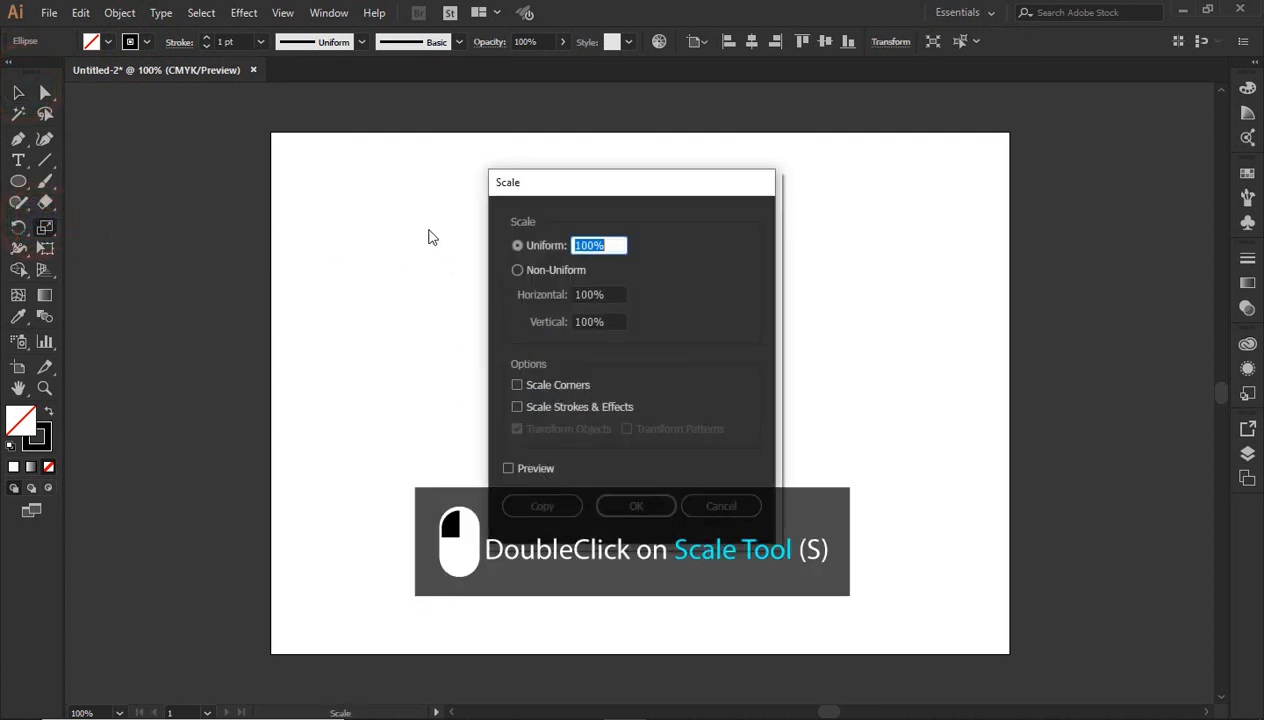
{"action": "left_click_drag", "start_coordinate": [587, 200], "coordinate": [906, 180]}
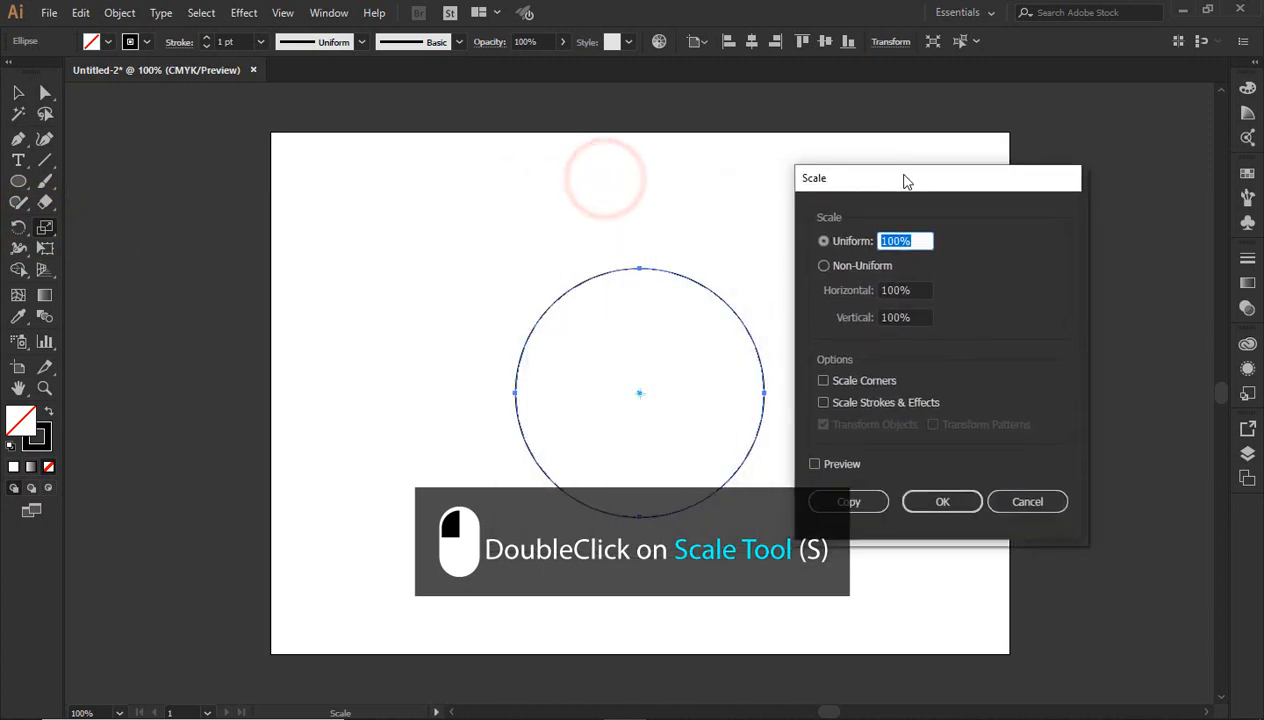
{"action": "left_click", "coordinate": [839, 464]}
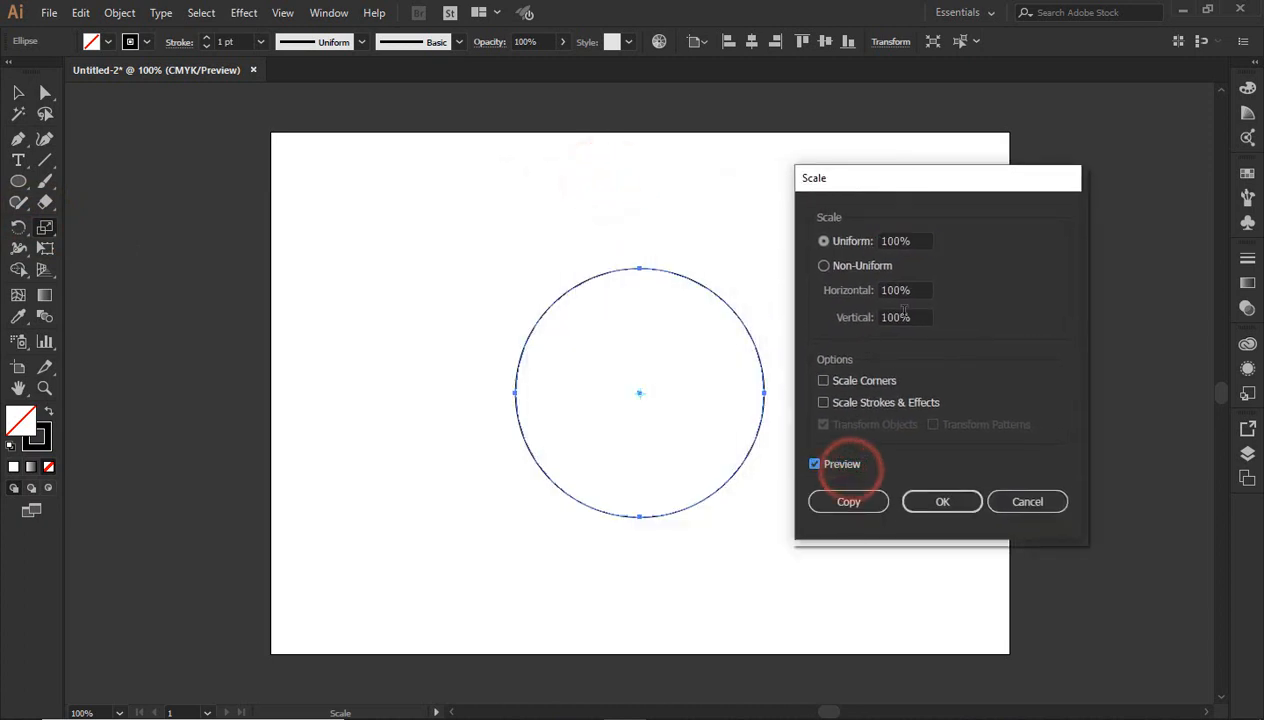
{"action": "double_click", "coordinate": [919, 240]}
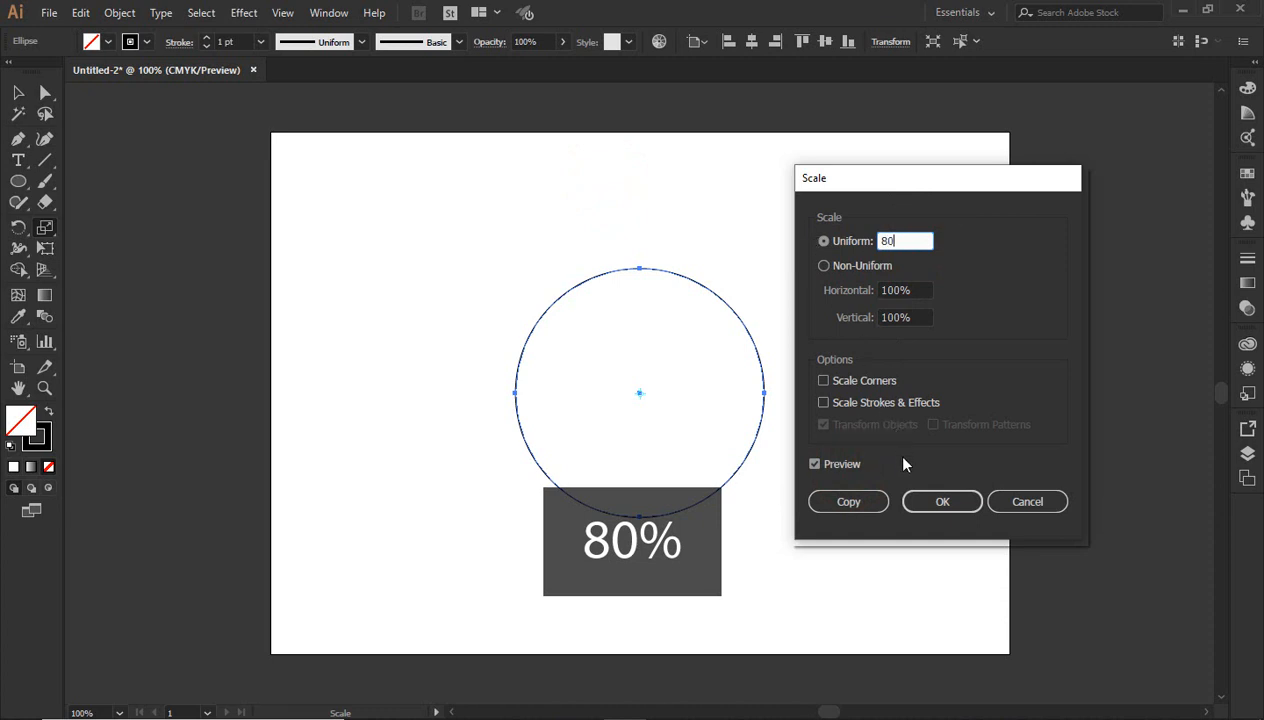
{"action": "key", "text": "Tab"}
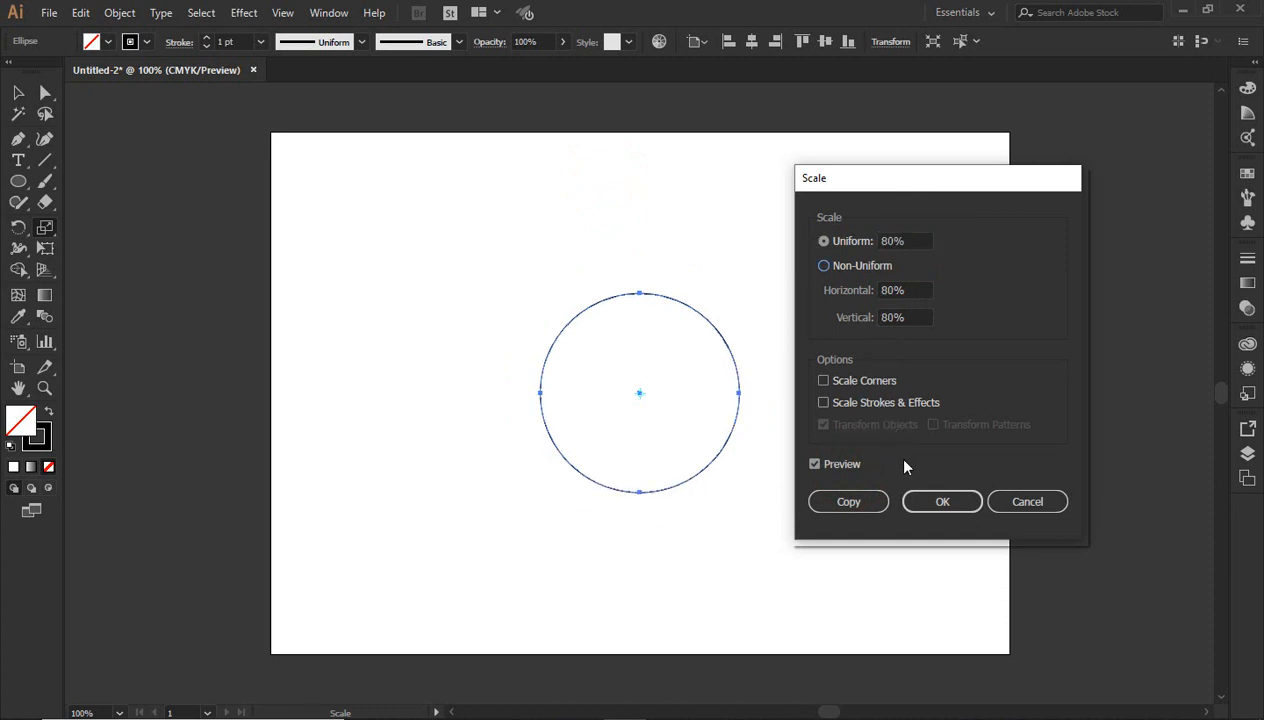
{"action": "left_click", "coordinate": [852, 502]}
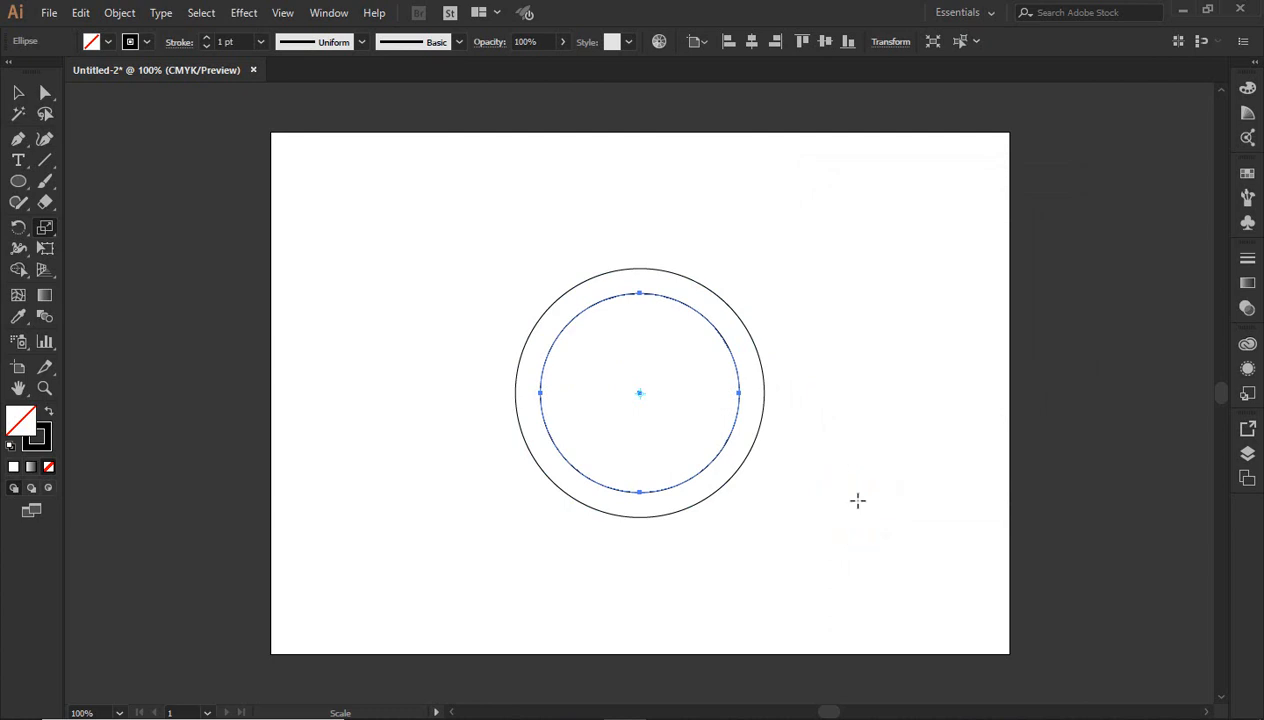
Make a copy of the outer circle scaled uniformly to 60%
{"action": "left_click", "coordinate": [17, 94]}
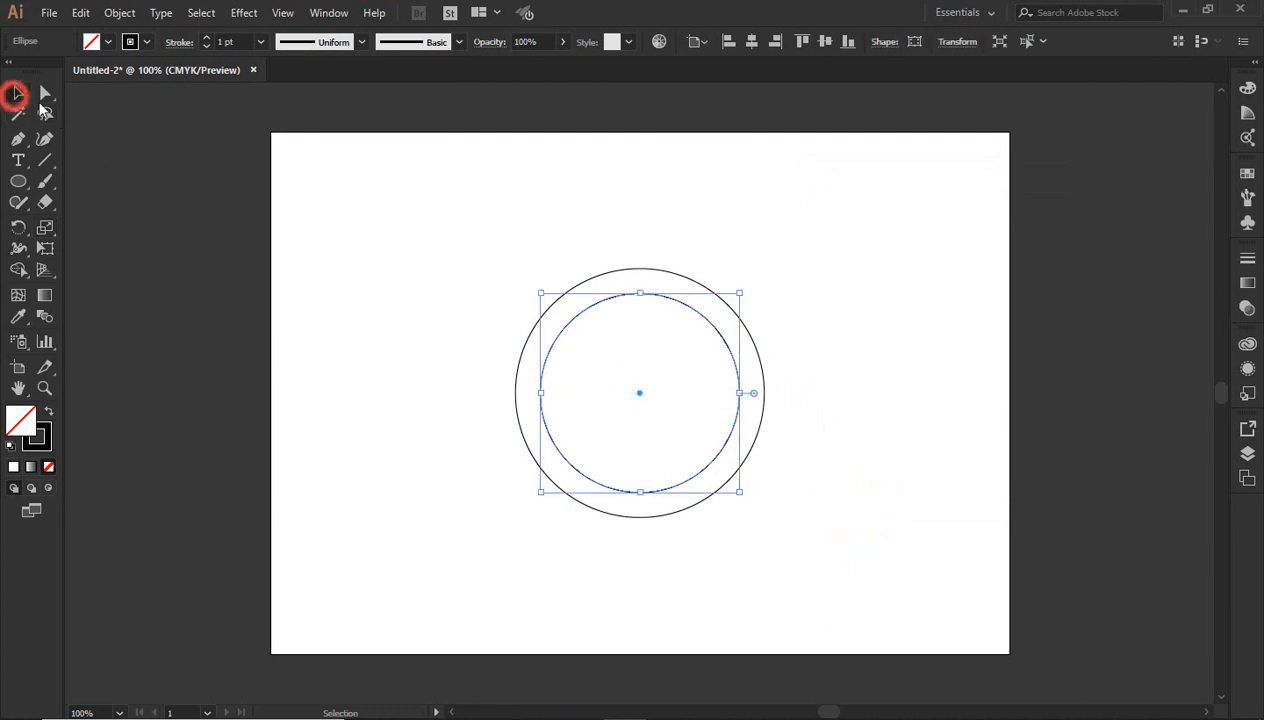
{"action": "left_click_drag", "start_coordinate": [555, 208], "coordinate": [708, 284]}
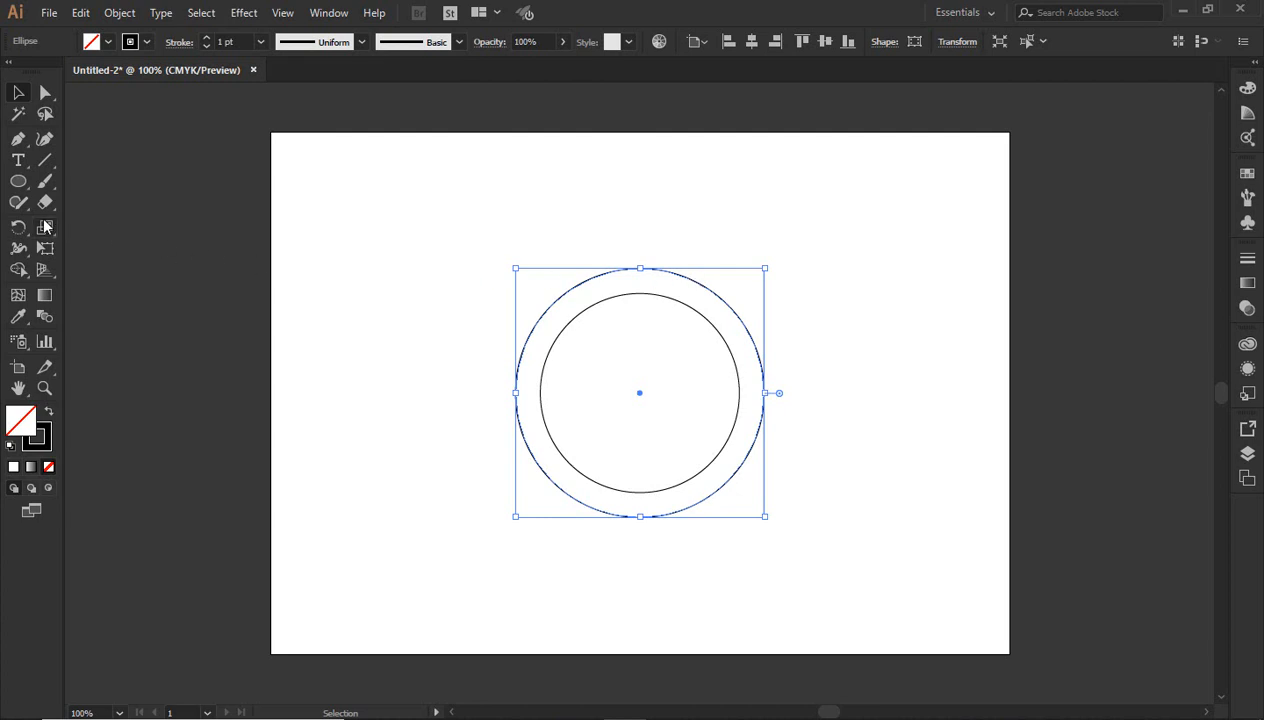
{"action": "double_click", "coordinate": [45, 227]}
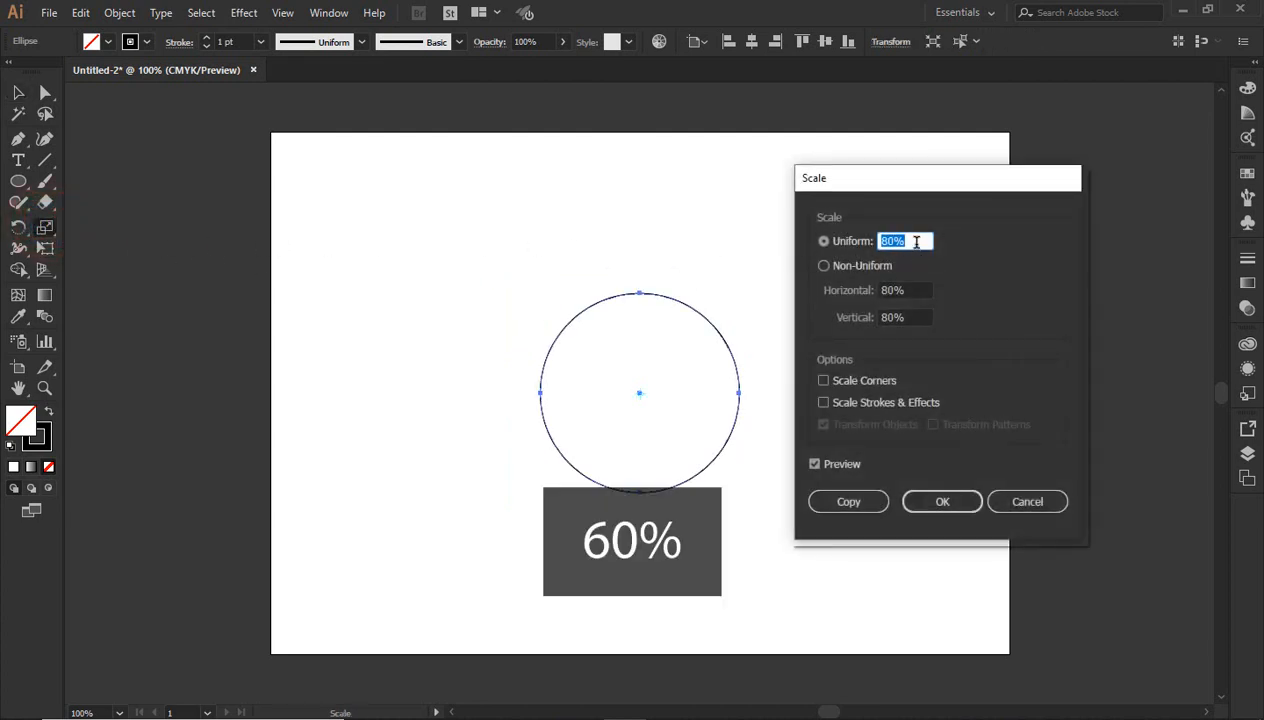
{"action": "left_click_drag", "start_coordinate": [916, 242], "coordinate": [867, 244]}
{"action": "type", "text": "60"}
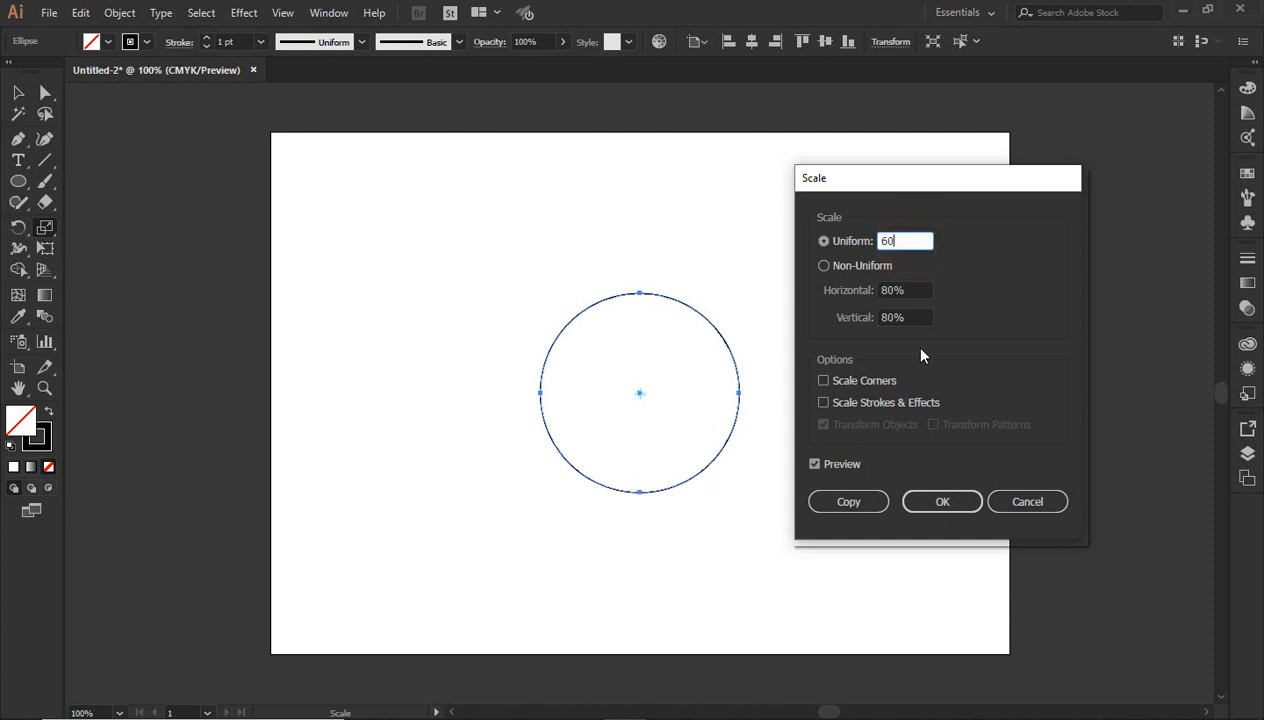
{"action": "left_click", "coordinate": [850, 502]}
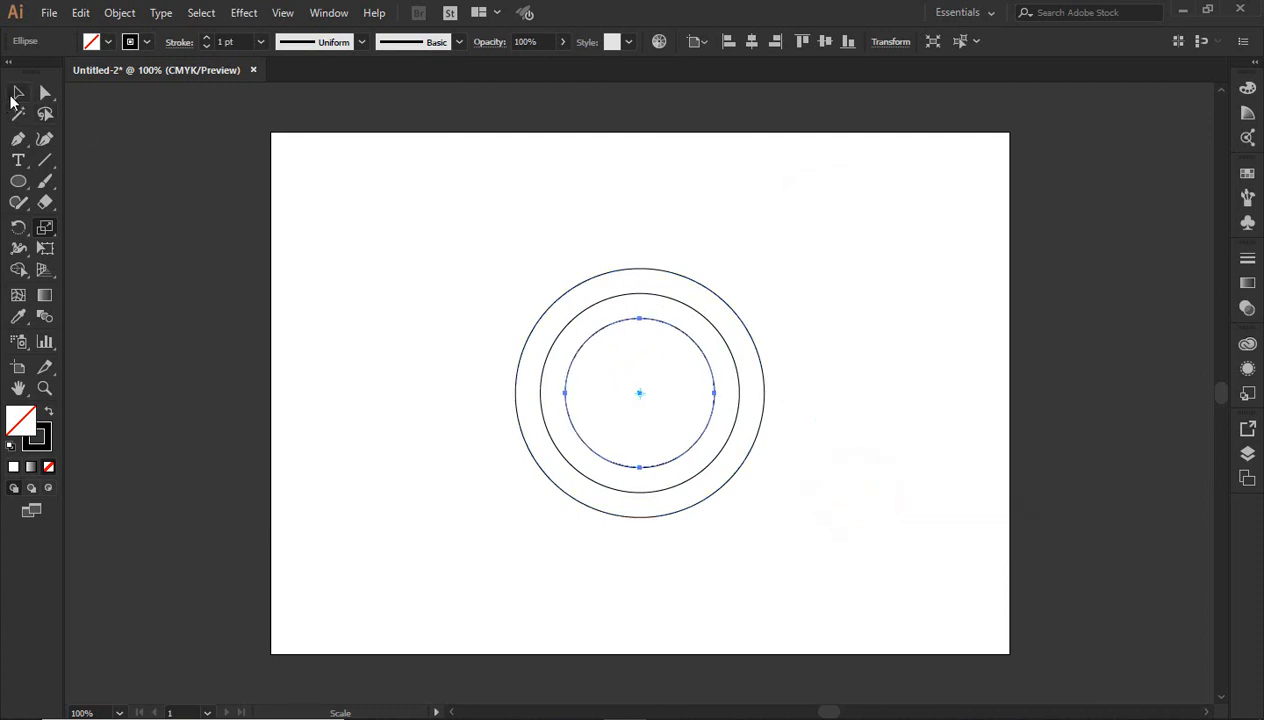
Make a copy of the outermost circle scaled uniformly to 40%
{"action": "left_click", "coordinate": [18, 93]}
{"action": "left_click_drag", "start_coordinate": [523, 214], "coordinate": [727, 286]}
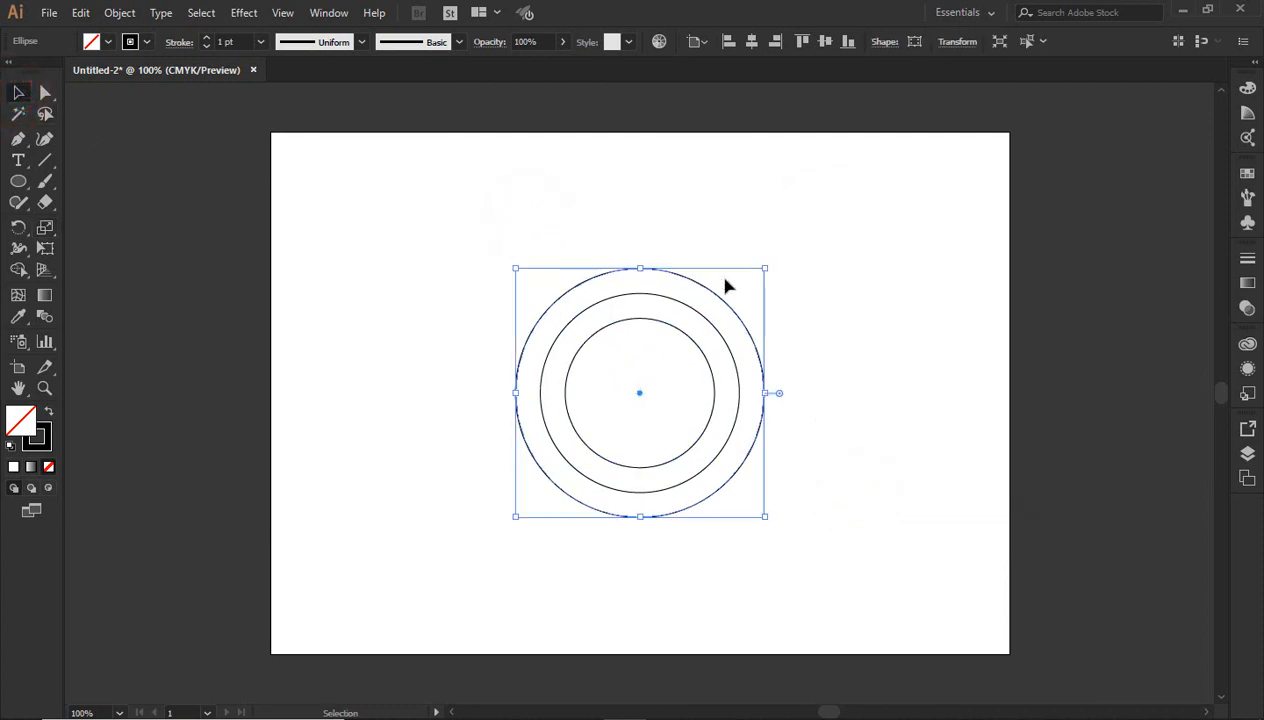
{"action": "double_click", "coordinate": [45, 227]}
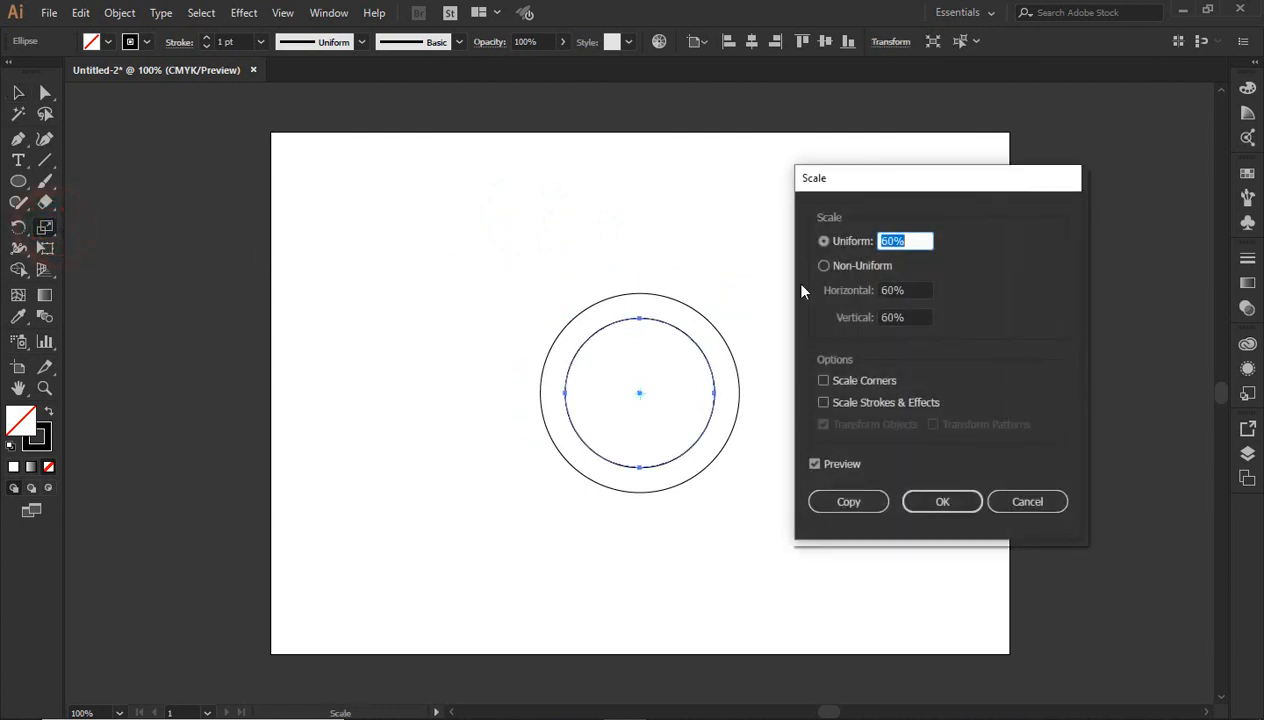
{"action": "left_click", "coordinate": [910, 241]}
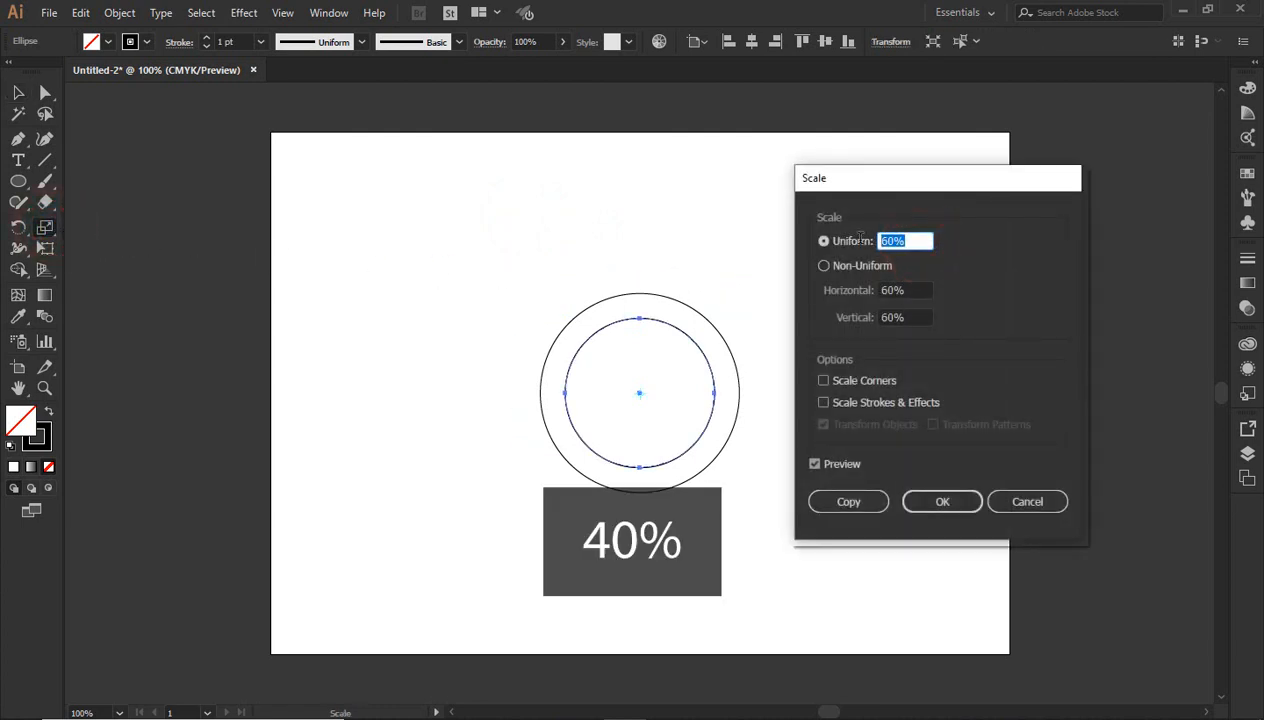
{"action": "left_click", "coordinate": [843, 501]}
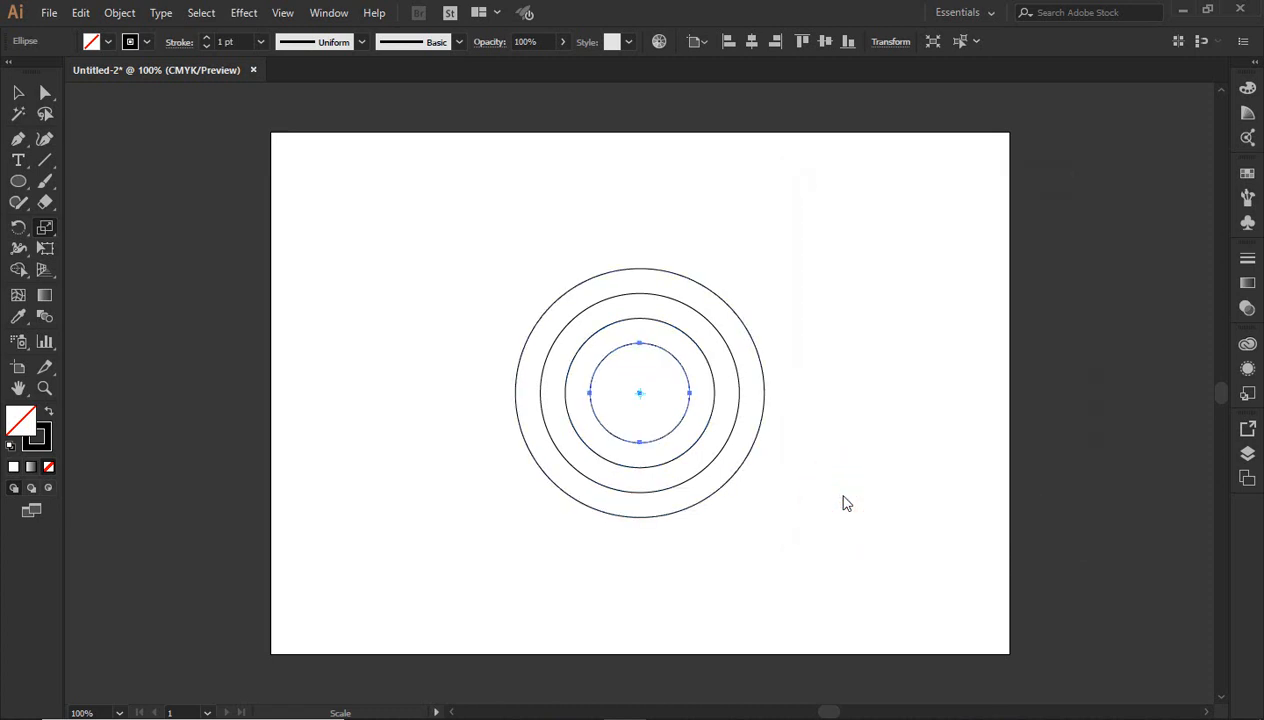
Make a copy of the outermost circle scaled uniformly to 20%, and deselect everything
{"action": "left_click", "coordinate": [17, 93]}
{"action": "left_click_drag", "start_coordinate": [578, 240], "coordinate": [742, 290]}
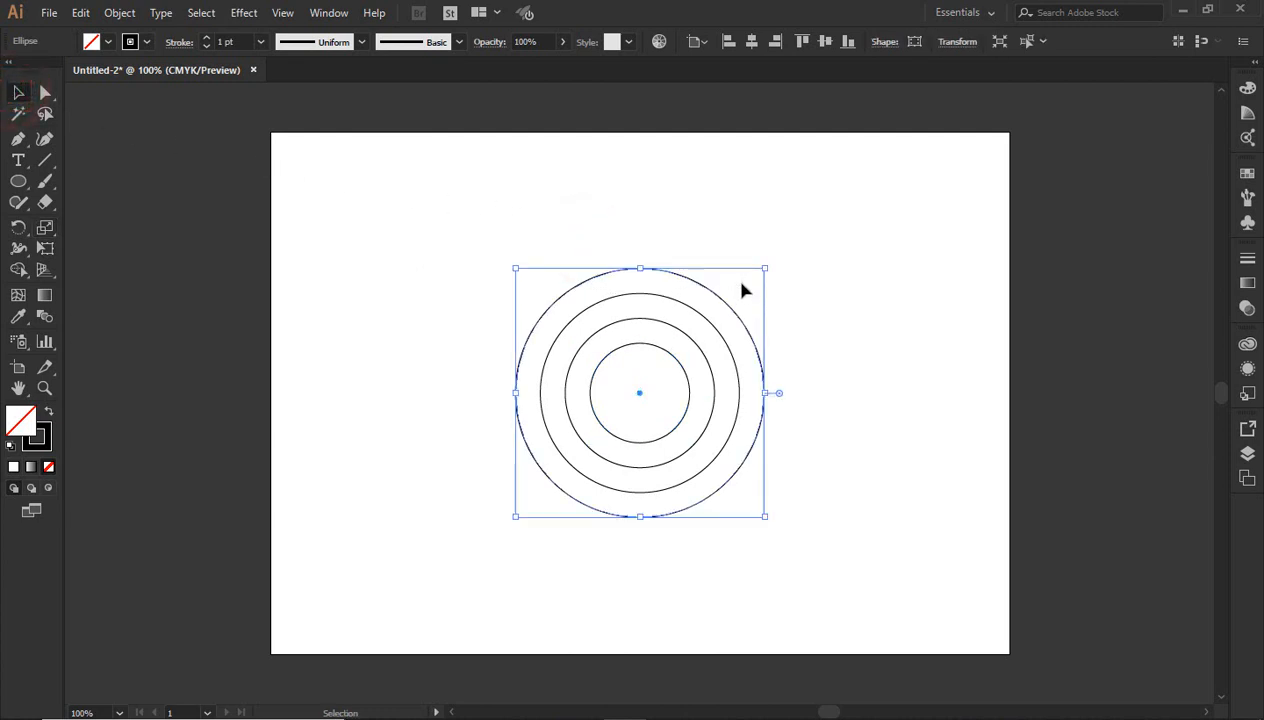
{"action": "double_click", "coordinate": [46, 227]}
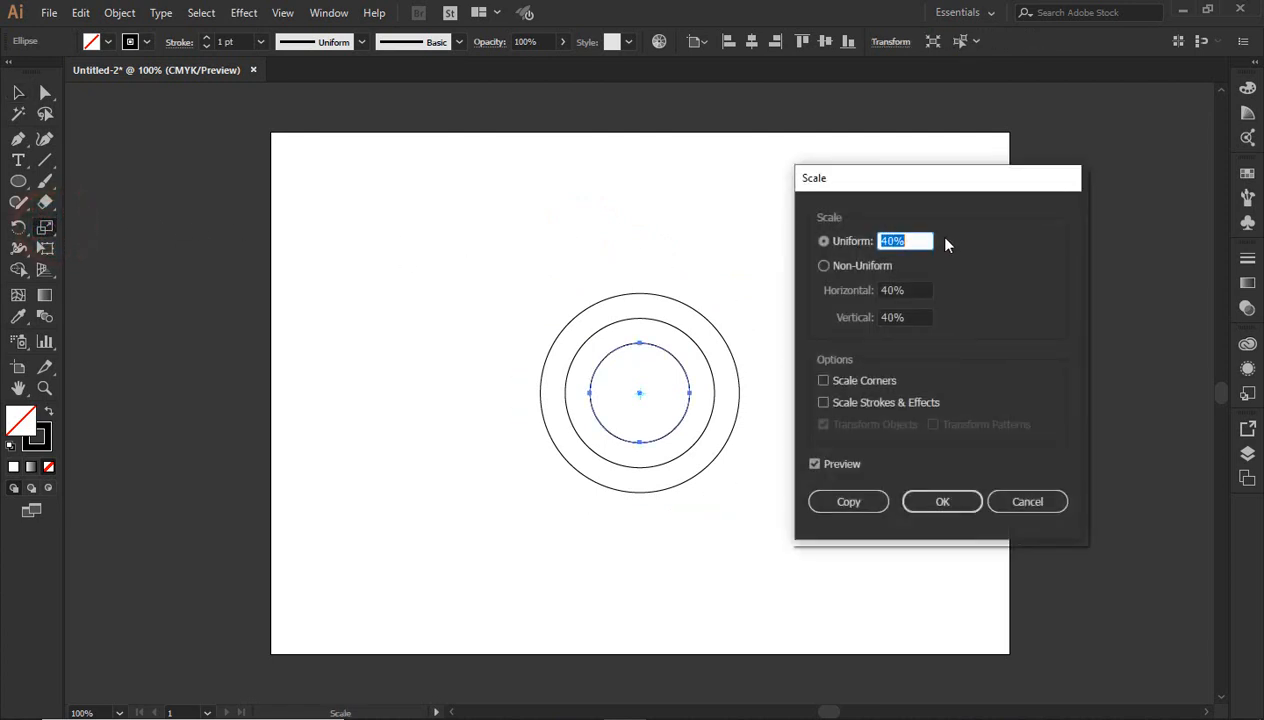
{"action": "type", "text": "20"}
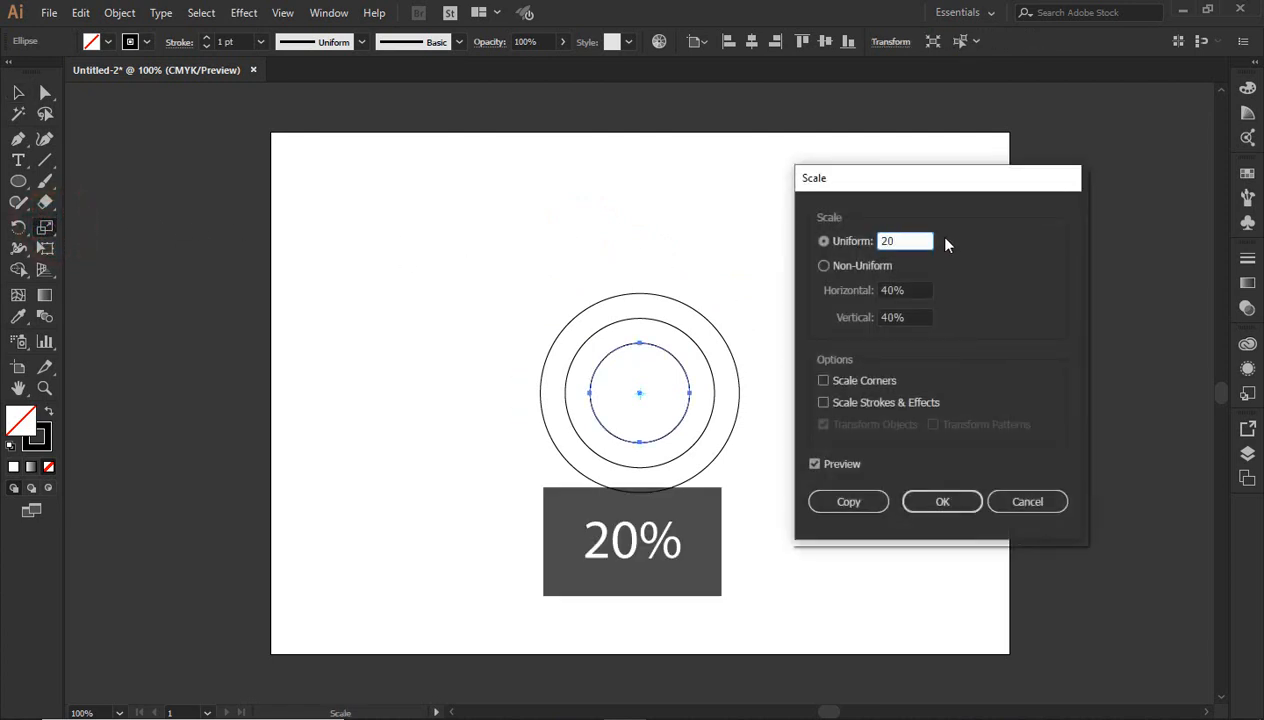
{"action": "left_click", "coordinate": [852, 502]}
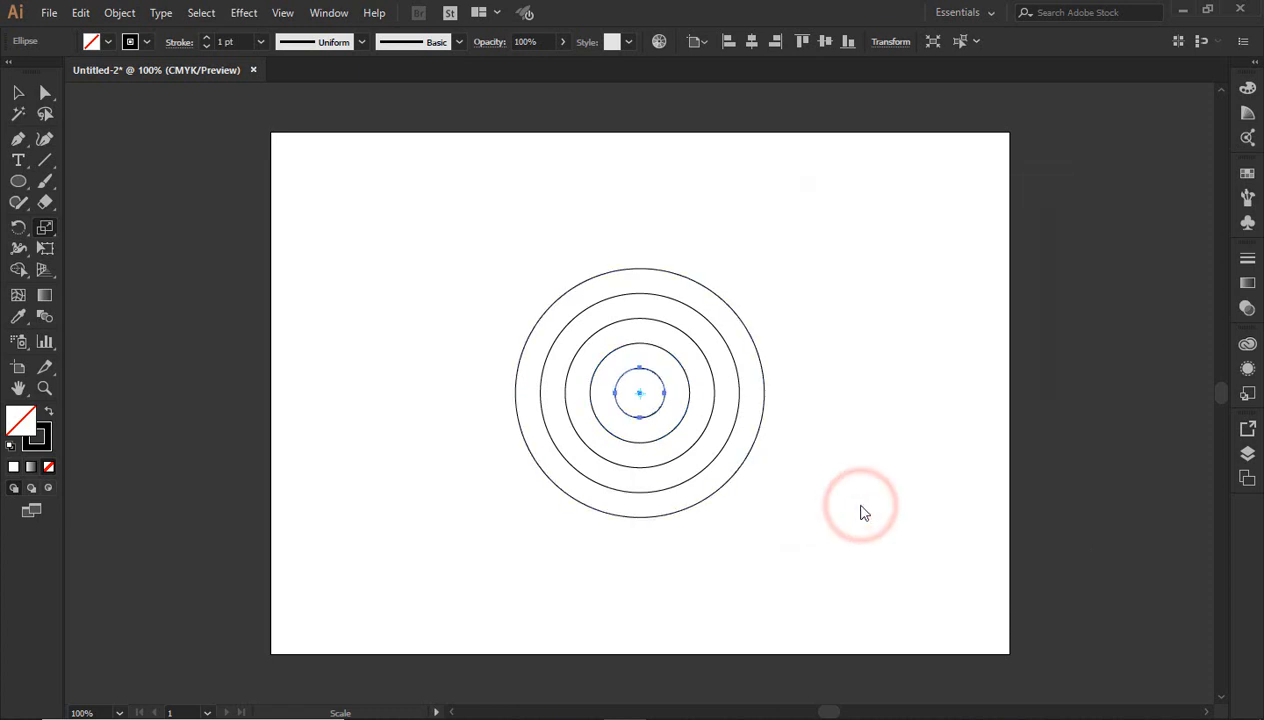
{"action": "left_click", "coordinate": [201, 14]}
{"action": "left_click", "coordinate": [252, 76]}
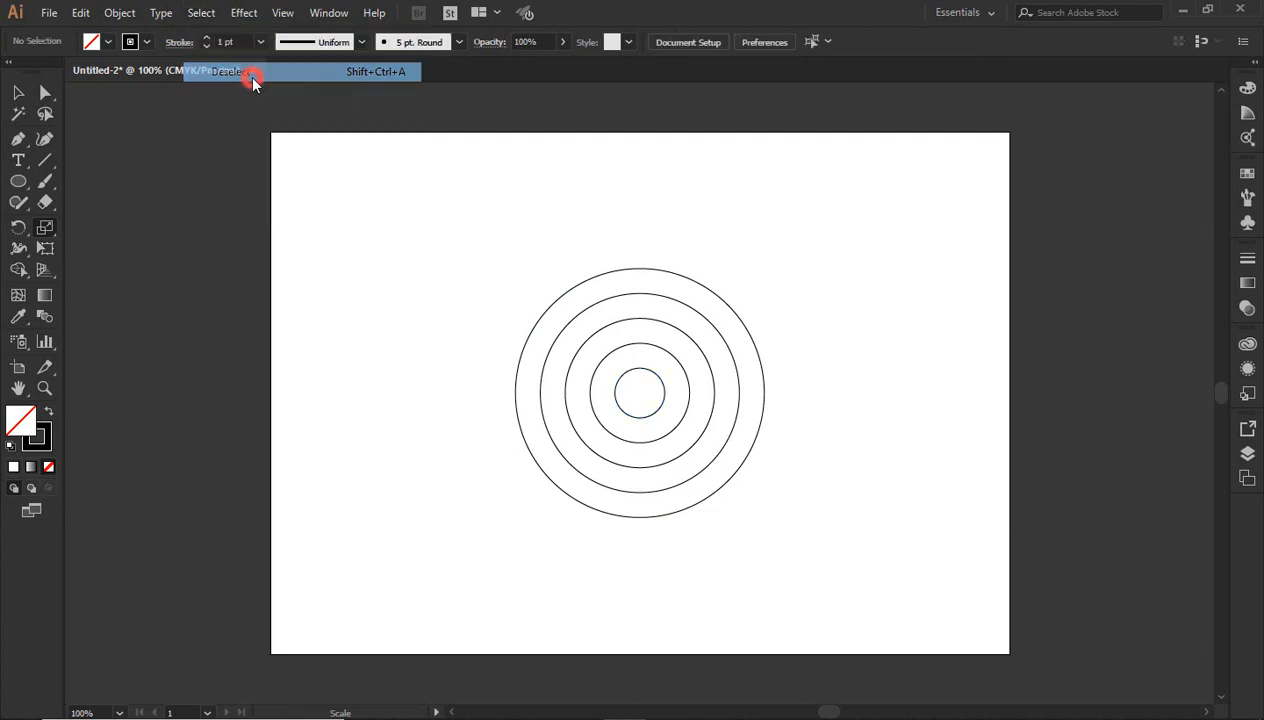
Draw a straight vertical line centered on the circles' common center, extending past the outermost circle at both ends, and deselect it
{"action": "left_click", "coordinate": [46, 161]}
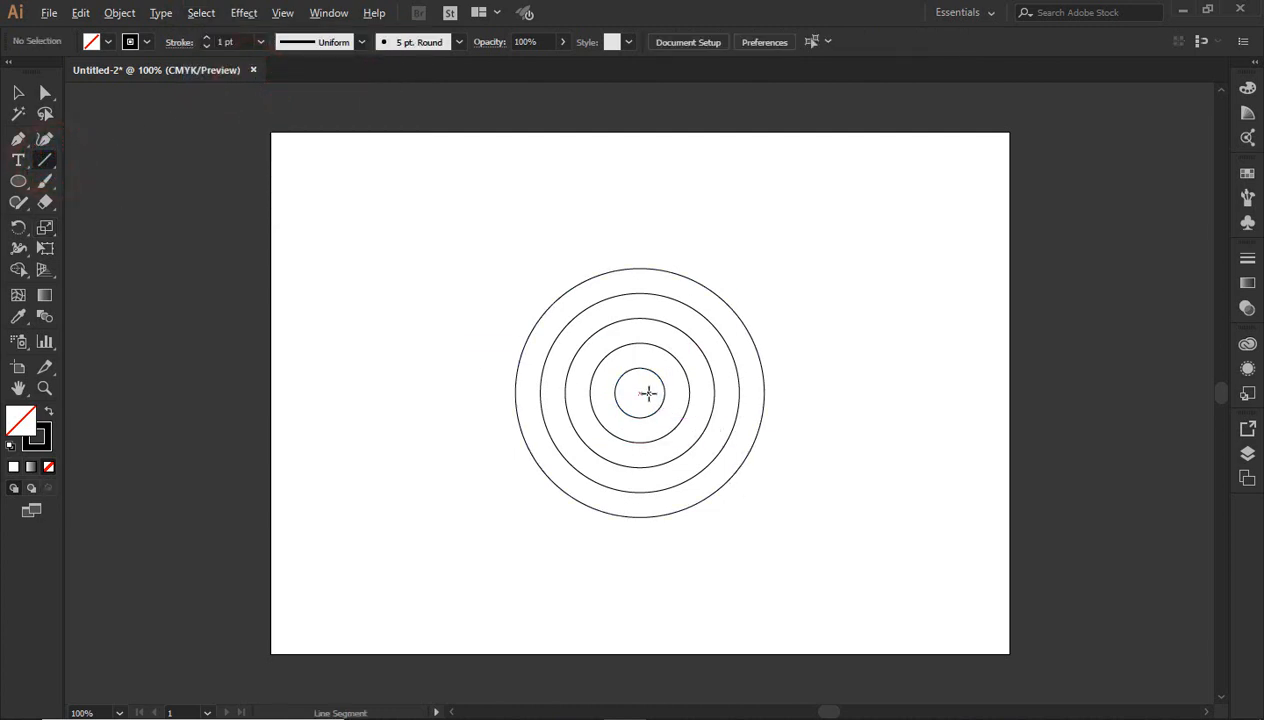
{"action": "left_click", "coordinate": [52, 381]}
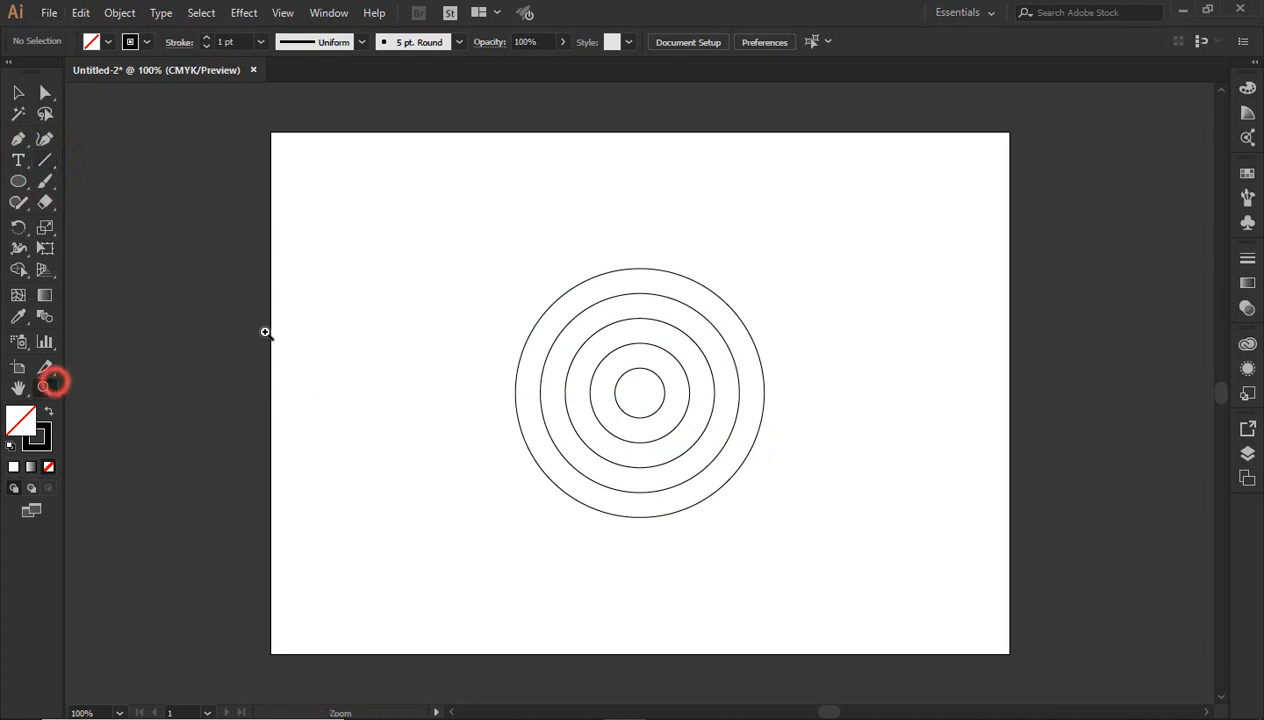
{"action": "left_click_drag", "start_coordinate": [432, 224], "coordinate": [871, 562]}
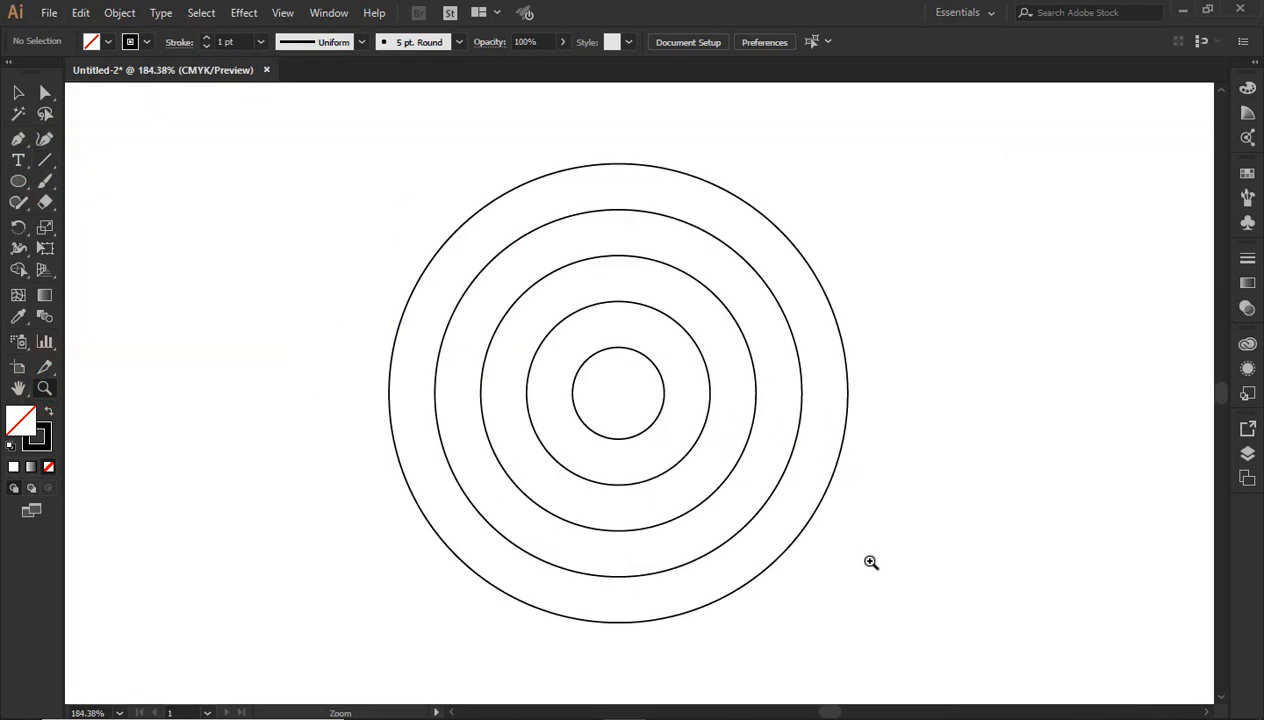
{"action": "left_click", "coordinate": [45, 160]}
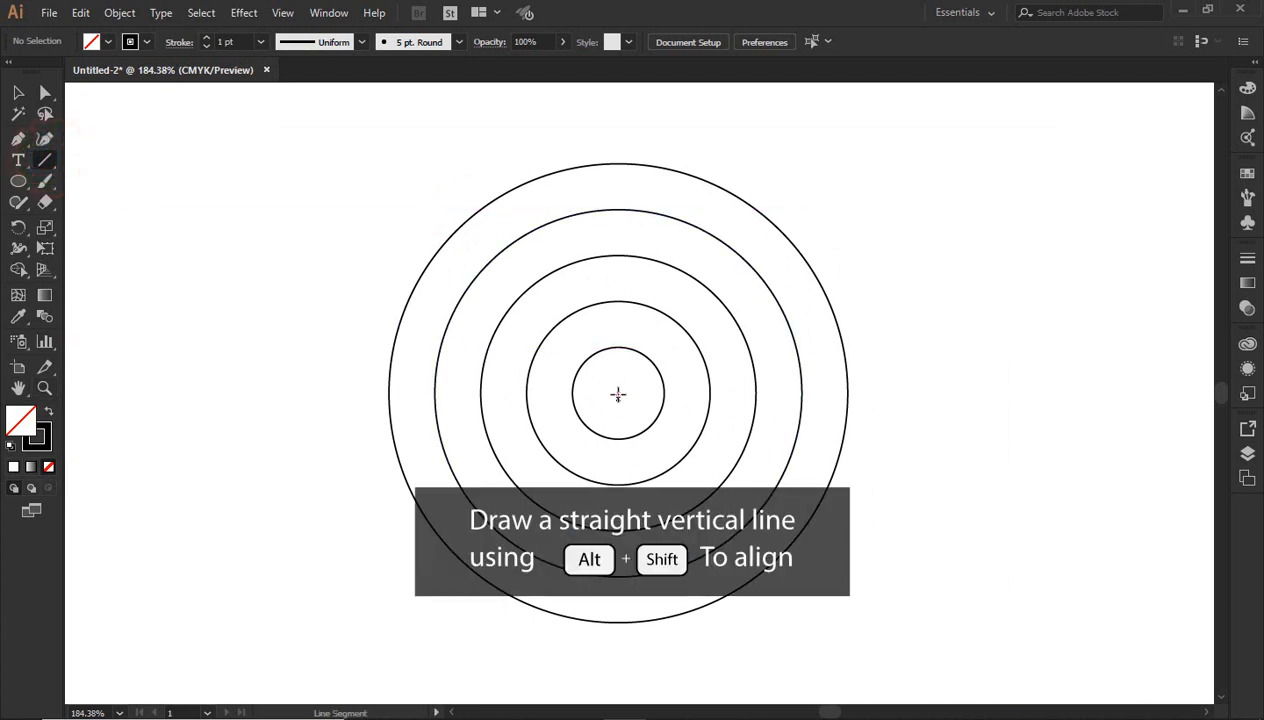
{"action": "mouse_move", "coordinate": [618, 392]}
{"action": "left_mouse_down"}
{"action": "mouse_move", "coordinate": [640, 534]}
{"action": "mouse_move", "coordinate": [638, 693]}
{"action": "left_mouse_up"}
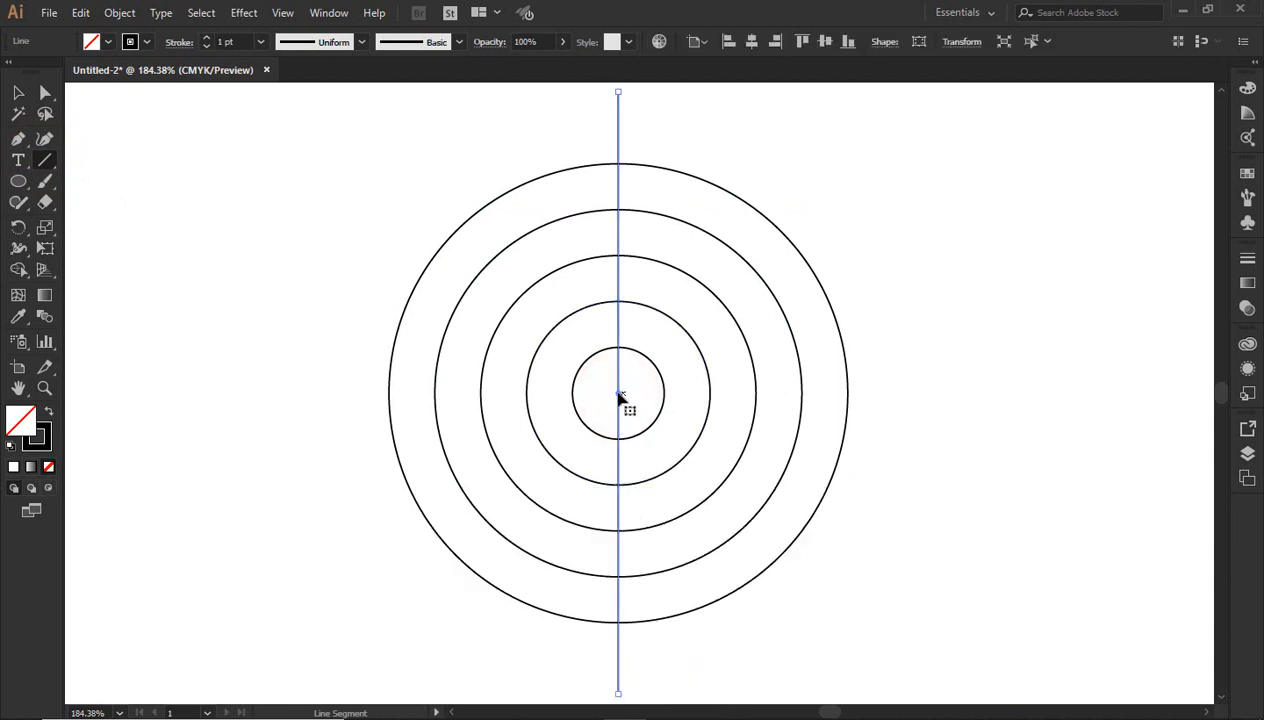
{"action": "left_click", "coordinate": [244, 12]}
{"action": "mouse_move", "coordinate": [270, 12]}
{"action": "mouse_move", "coordinate": [199, 12]}
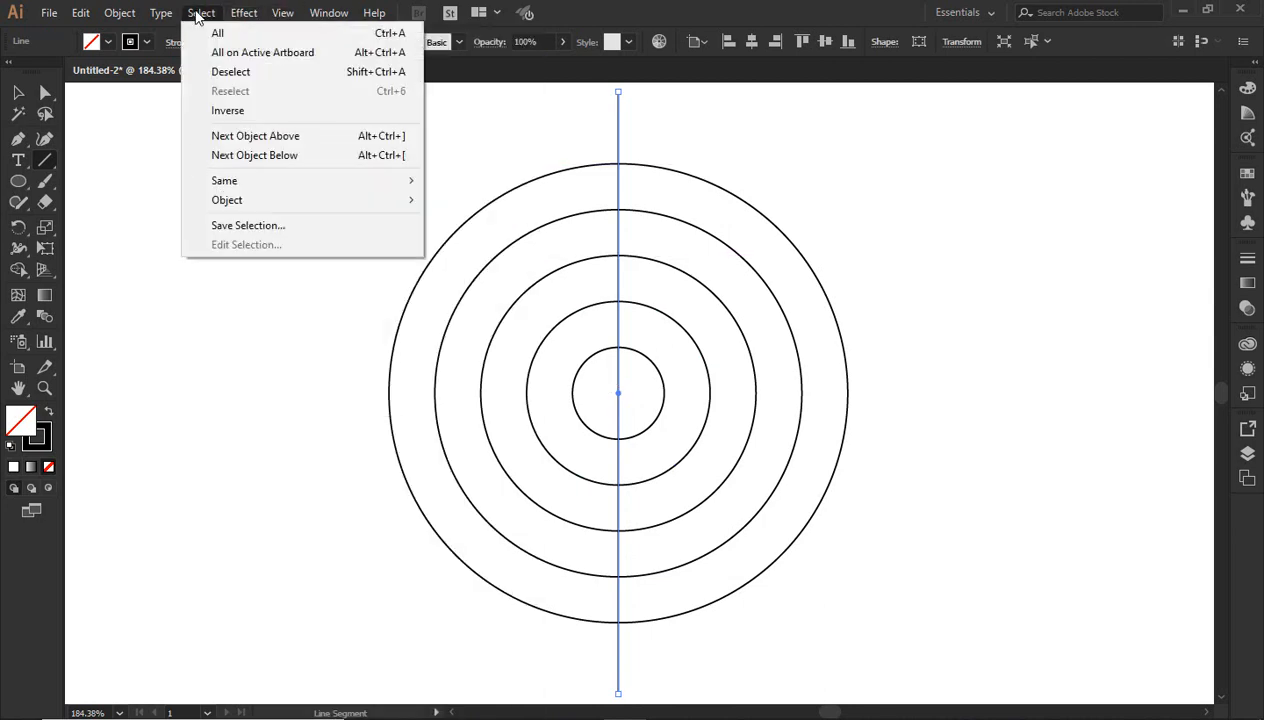
{"action": "left_click", "coordinate": [246, 72]}
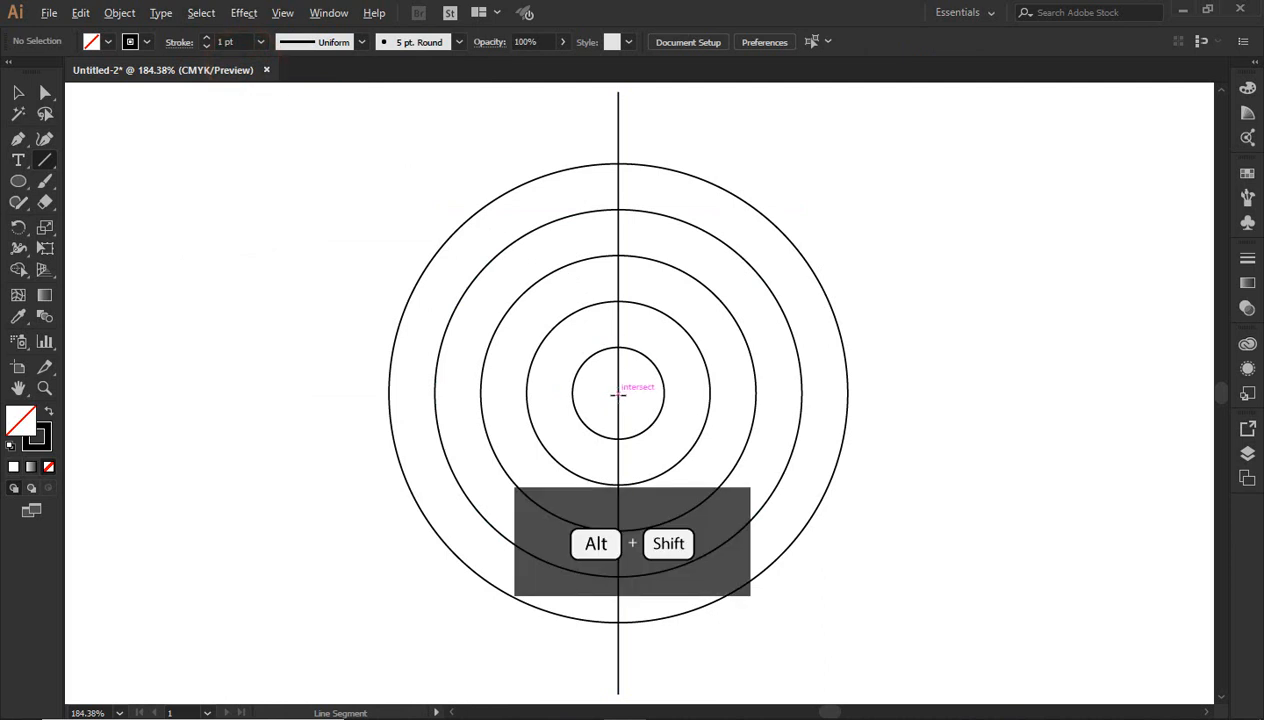
Draw two crossing 45° diagonal lines centered on the circles' center, both extending past the outermost circle, and leave them deselected
{"action": "mouse_move", "coordinate": [618, 395]}
{"action": "left_mouse_down"}
{"action": "mouse_move", "coordinate": [742, 486]}
{"action": "mouse_move", "coordinate": [905, 644]}
{"action": "left_mouse_up"}
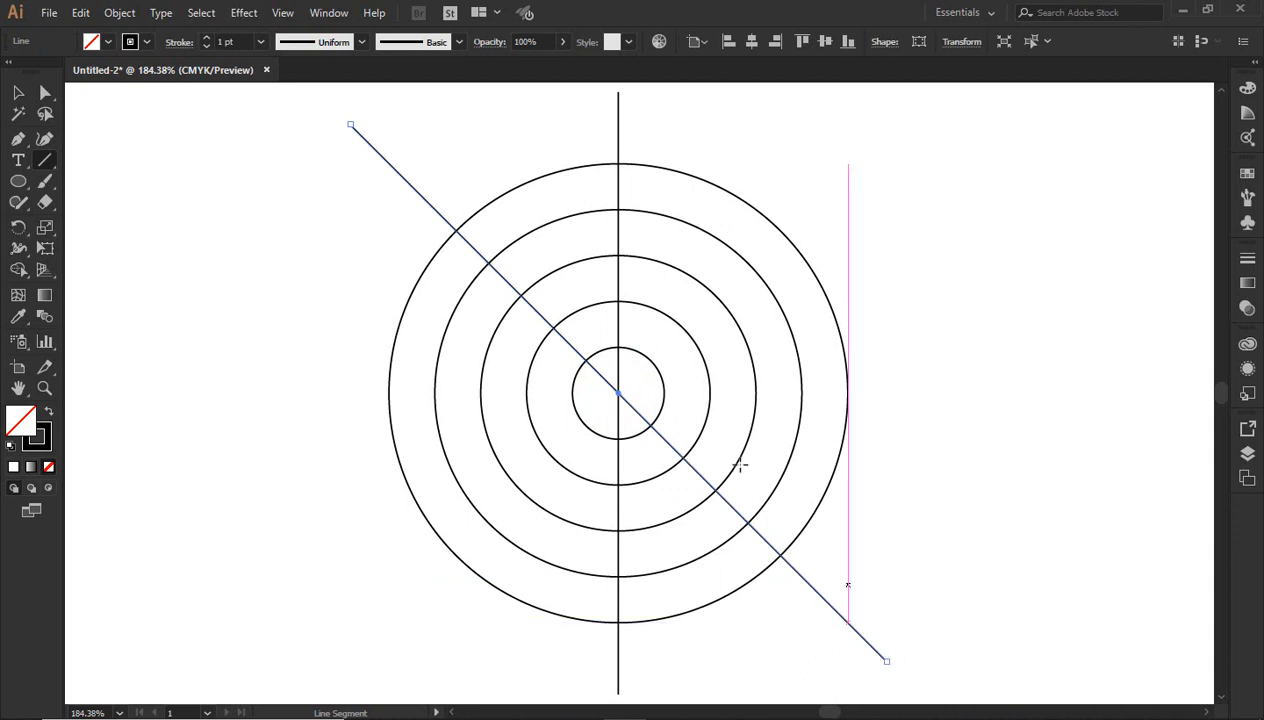
{"action": "left_click", "coordinate": [201, 12]}
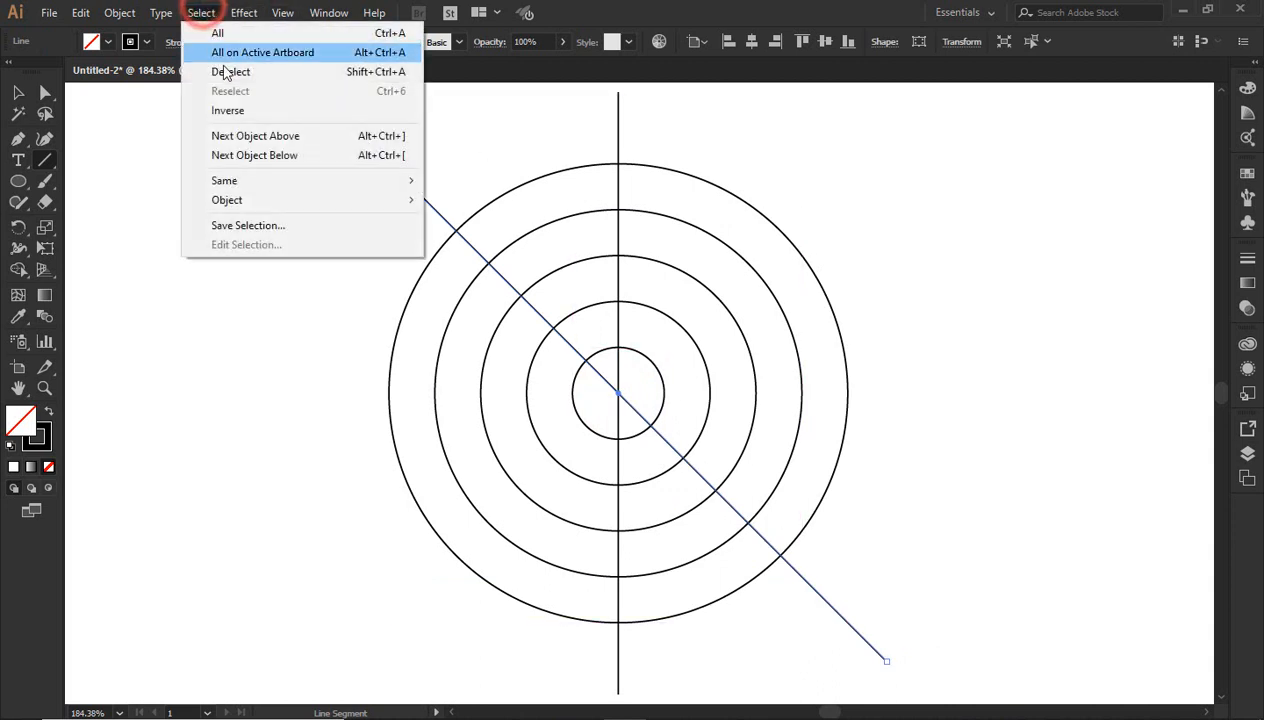
{"action": "left_click", "coordinate": [231, 72]}
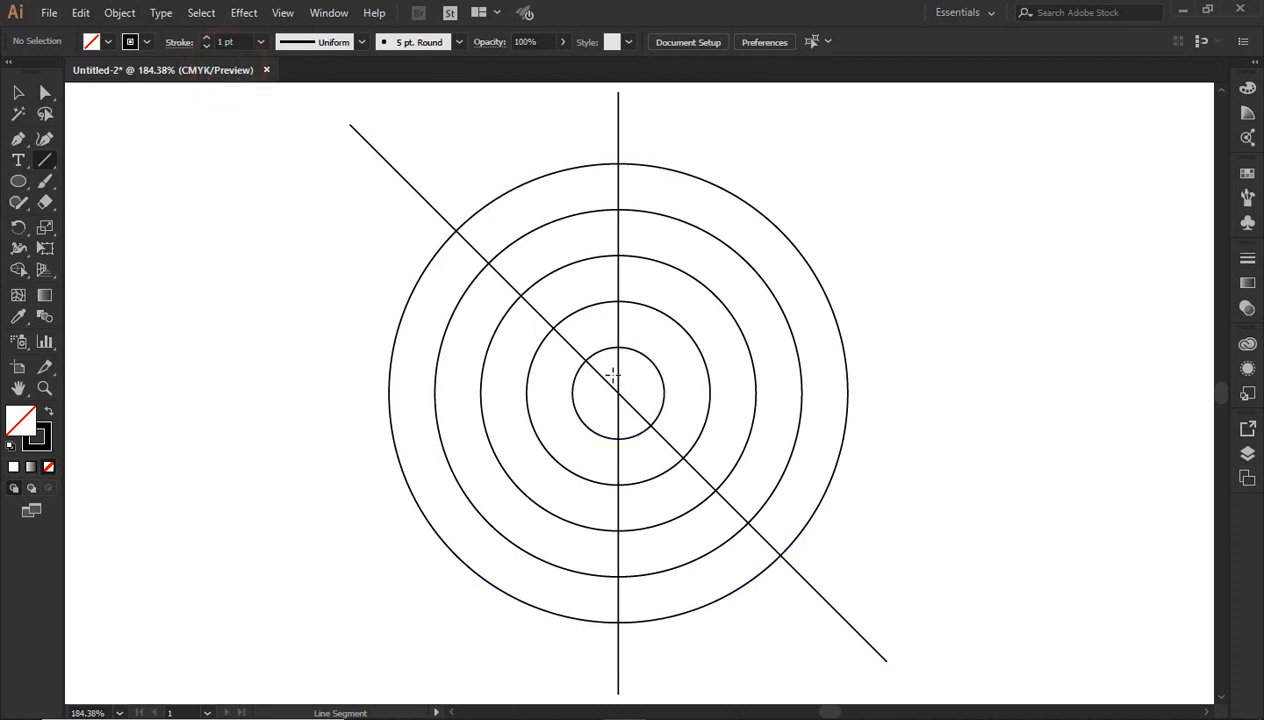
{"action": "left_click_drag", "start_coordinate": [618, 395], "coordinate": [343, 667]}
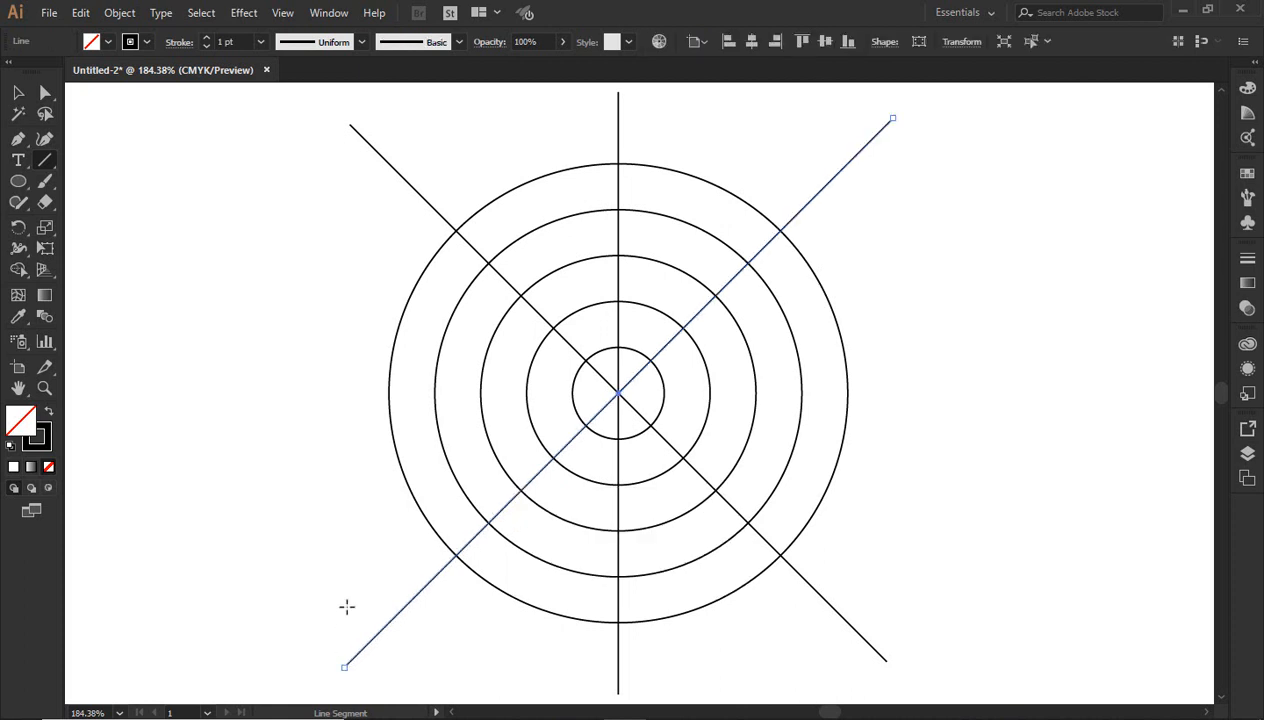
{"action": "left_click", "coordinate": [203, 14]}
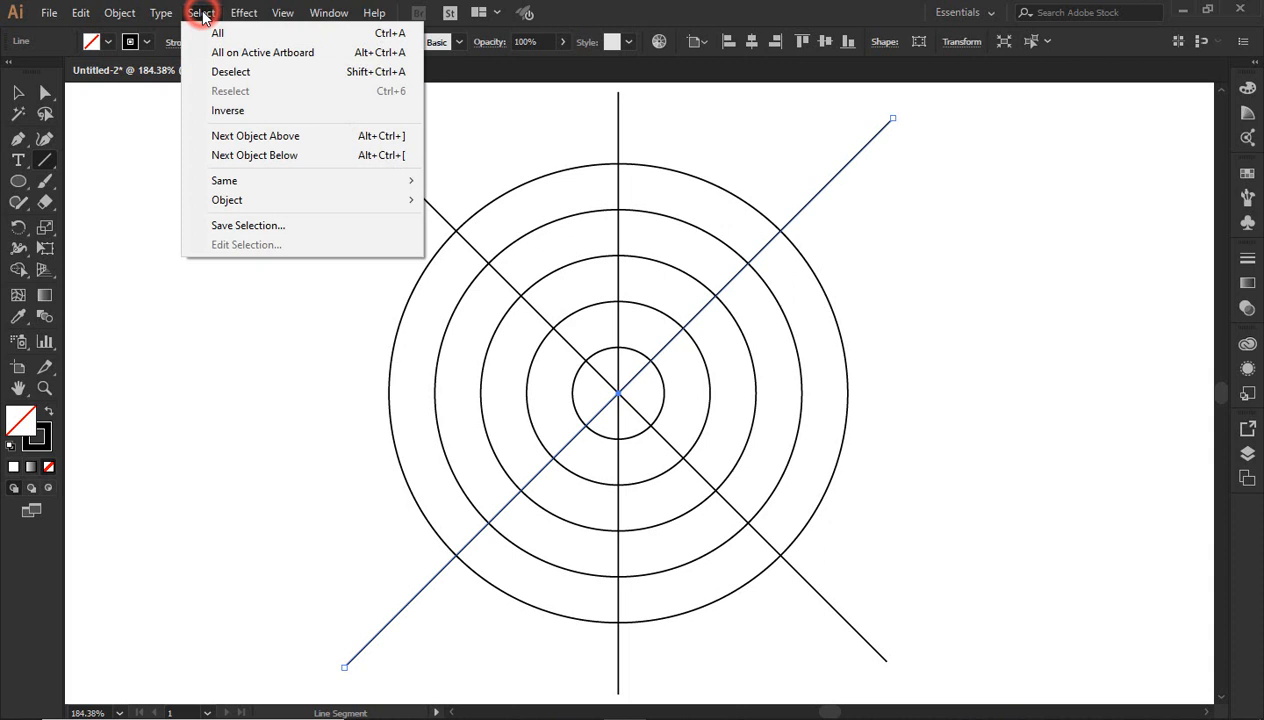
{"action": "left_click", "coordinate": [228, 70]}
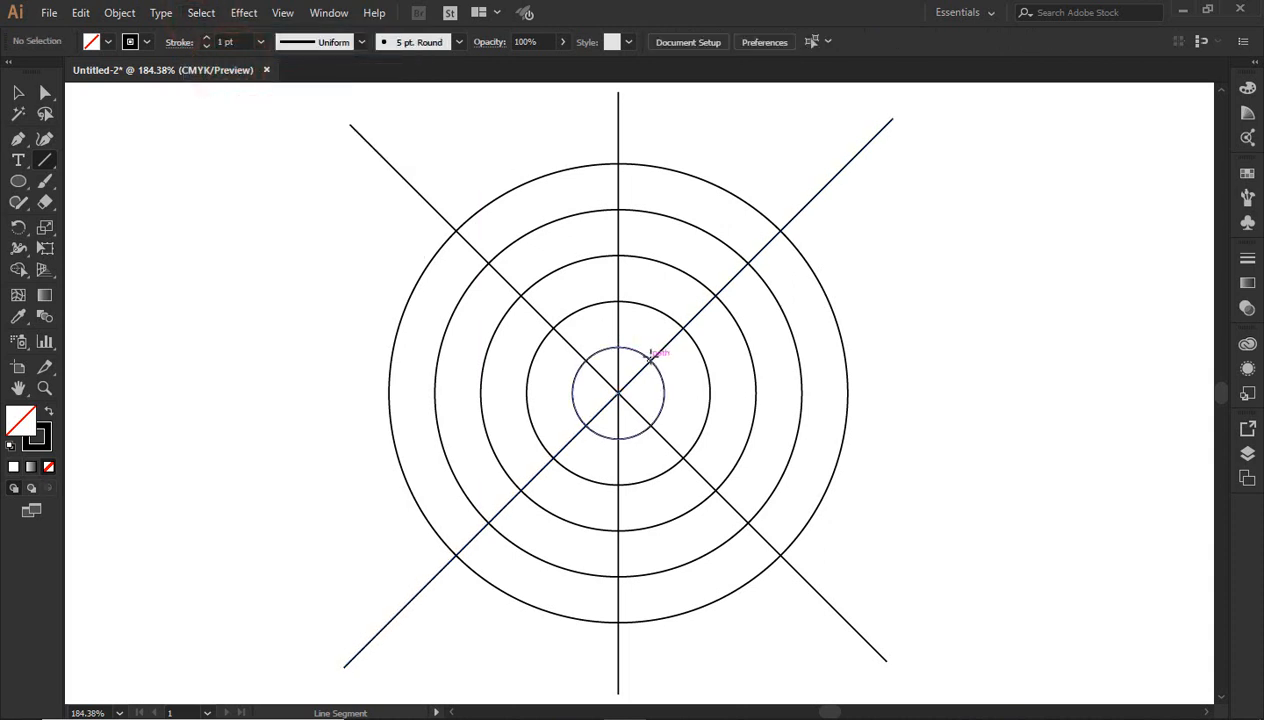
Draw two parallel lines sloping down to the right, tangent to the two smallest circles where the rising diagonal crosses their upper-right edges
{"action": "key", "text": "alt+shift"}
{"action": "left_click_drag", "start_coordinate": [648, 356], "coordinate": [921, 585]}
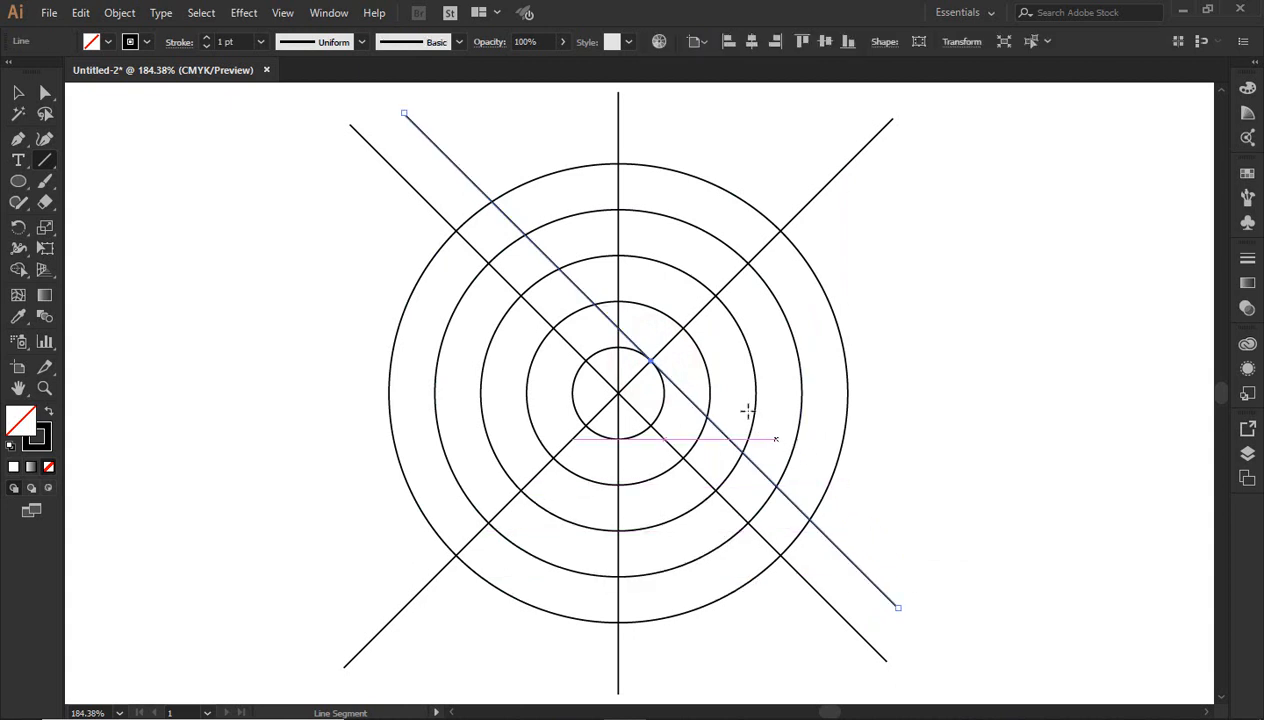
{"action": "key", "text": "alt+shift"}
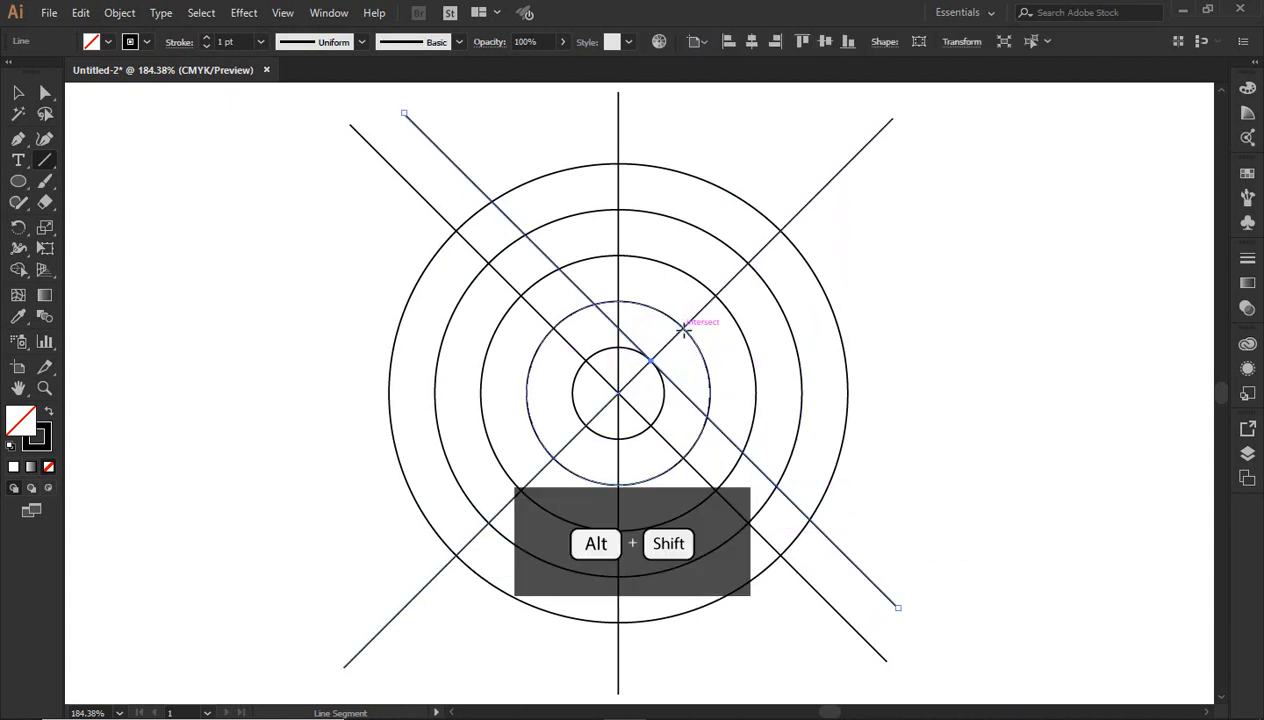
{"action": "left_click_drag", "start_coordinate": [684, 327], "coordinate": [926, 543]}
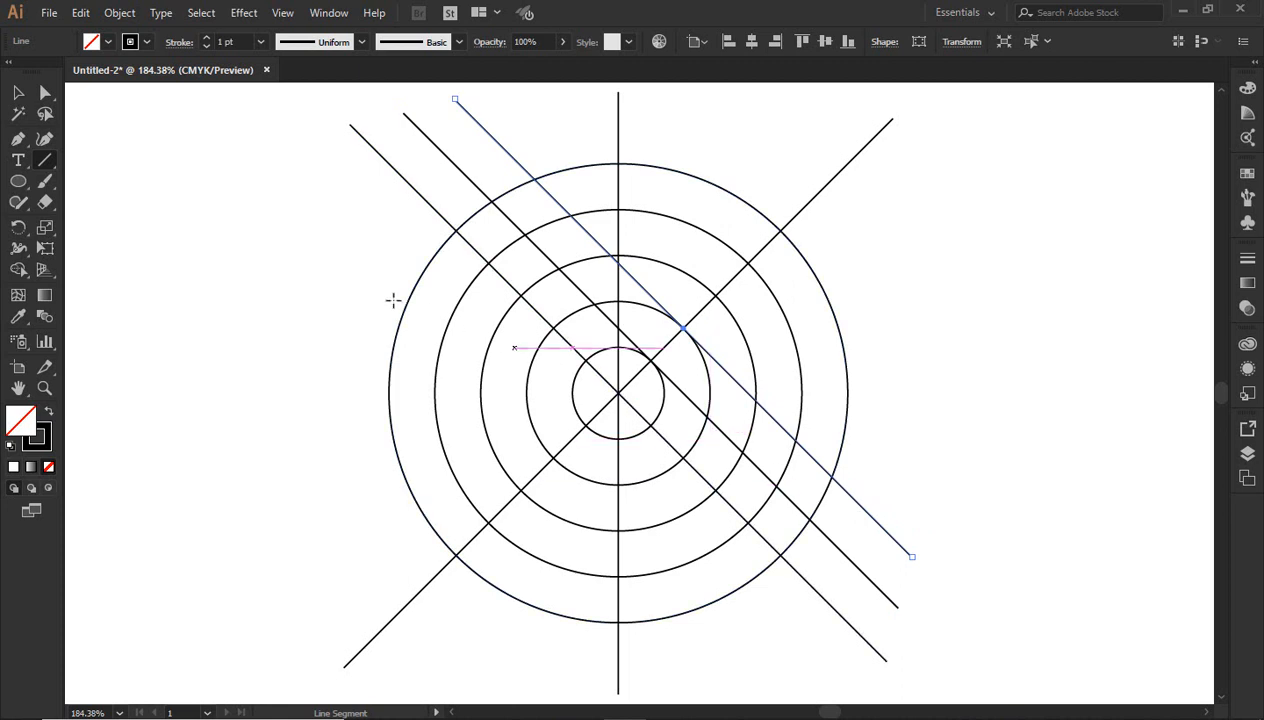
With all artwork selected, use Shape Builder to merge the U-shaped arc between the 60% and 80% circles, and the inner hook with its diagonal band
{"action": "left_click", "coordinate": [20, 92]}
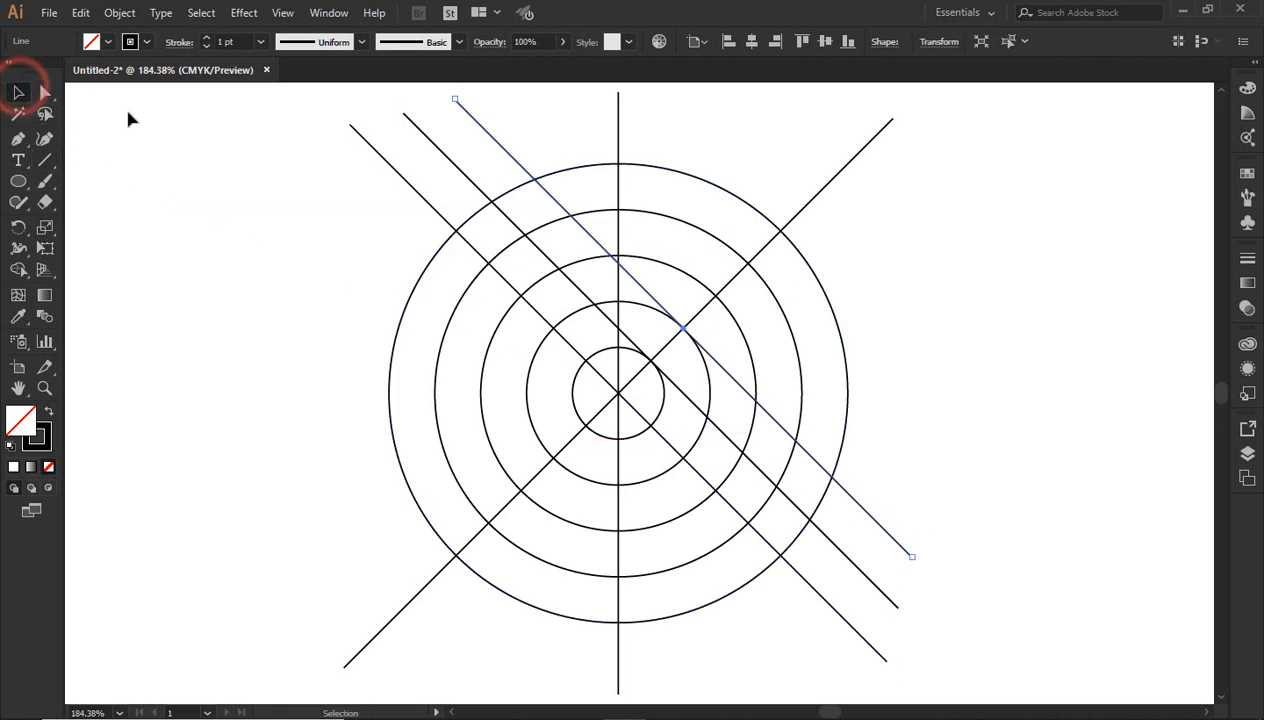
{"action": "left_click_drag", "start_coordinate": [318, 202], "coordinate": [1079, 670]}
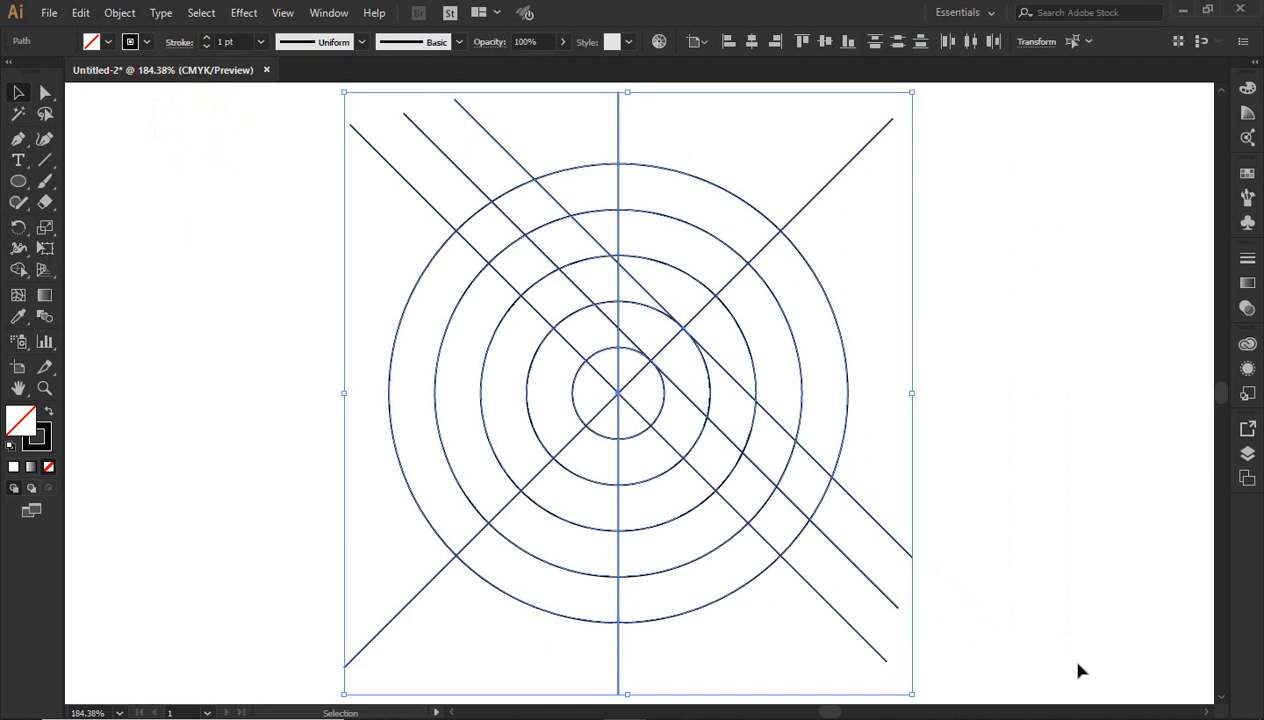
{"action": "left_click", "coordinate": [22, 268]}
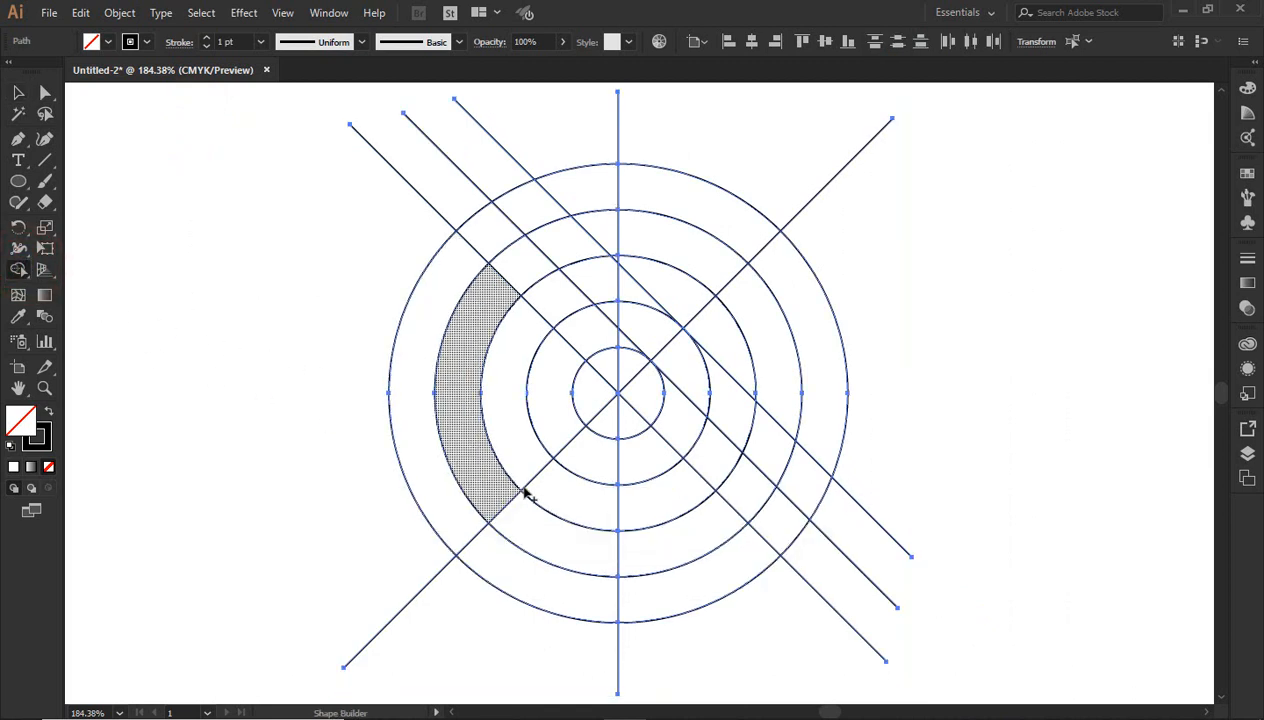
{"action": "mouse_move", "coordinate": [498, 494]}
{"action": "left_mouse_down"}
{"action": "mouse_move", "coordinate": [619, 565]}
{"action": "mouse_move", "coordinate": [647, 558]}
{"action": "mouse_move", "coordinate": [738, 519]}
{"action": "mouse_move", "coordinate": [778, 450]}
{"action": "mouse_move", "coordinate": [776, 410]}
{"action": "left_mouse_up"}
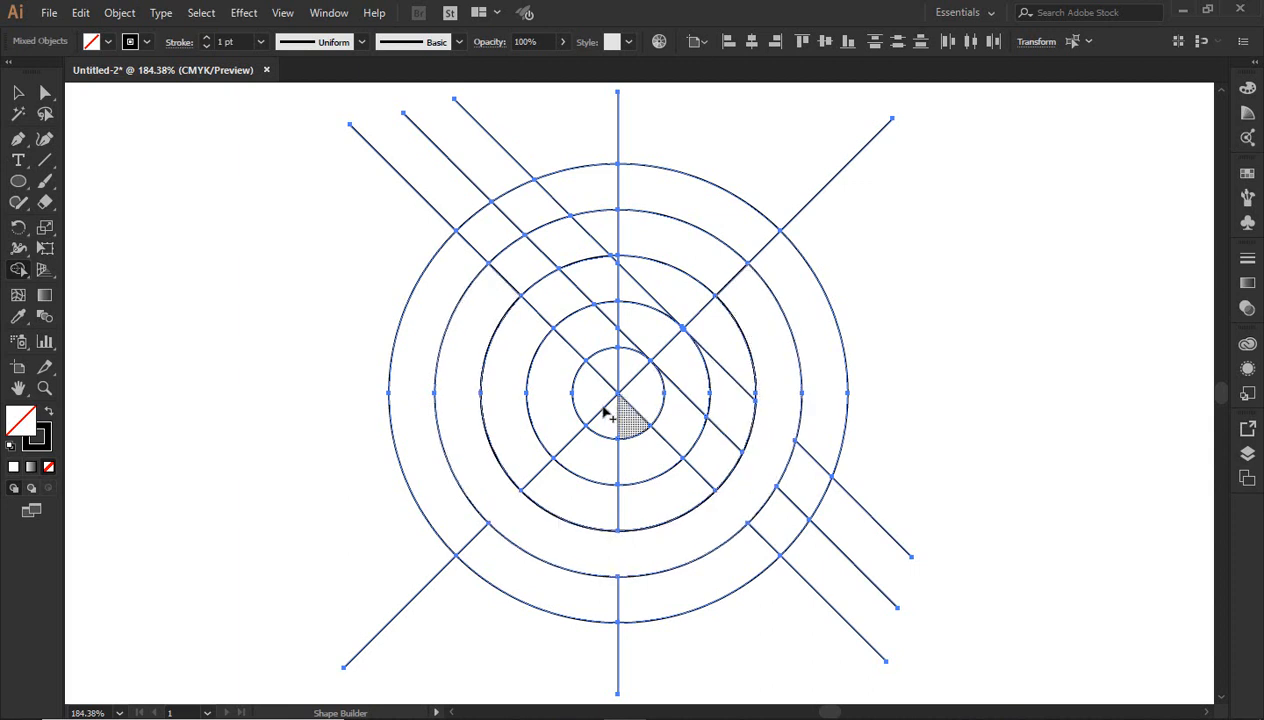
{"action": "mouse_move", "coordinate": [558, 420]}
{"action": "left_mouse_down"}
{"action": "mouse_move", "coordinate": [628, 457]}
{"action": "mouse_move", "coordinate": [671, 447]}
{"action": "mouse_move", "coordinate": [692, 389]}
{"action": "mouse_move", "coordinate": [626, 325]}
{"action": "mouse_move", "coordinate": [578, 242]}
{"action": "mouse_move", "coordinate": [620, 298]}
{"action": "left_mouse_up"}
{"action": "left_click_drag", "start_coordinate": [645, 316], "coordinate": [645, 316]}
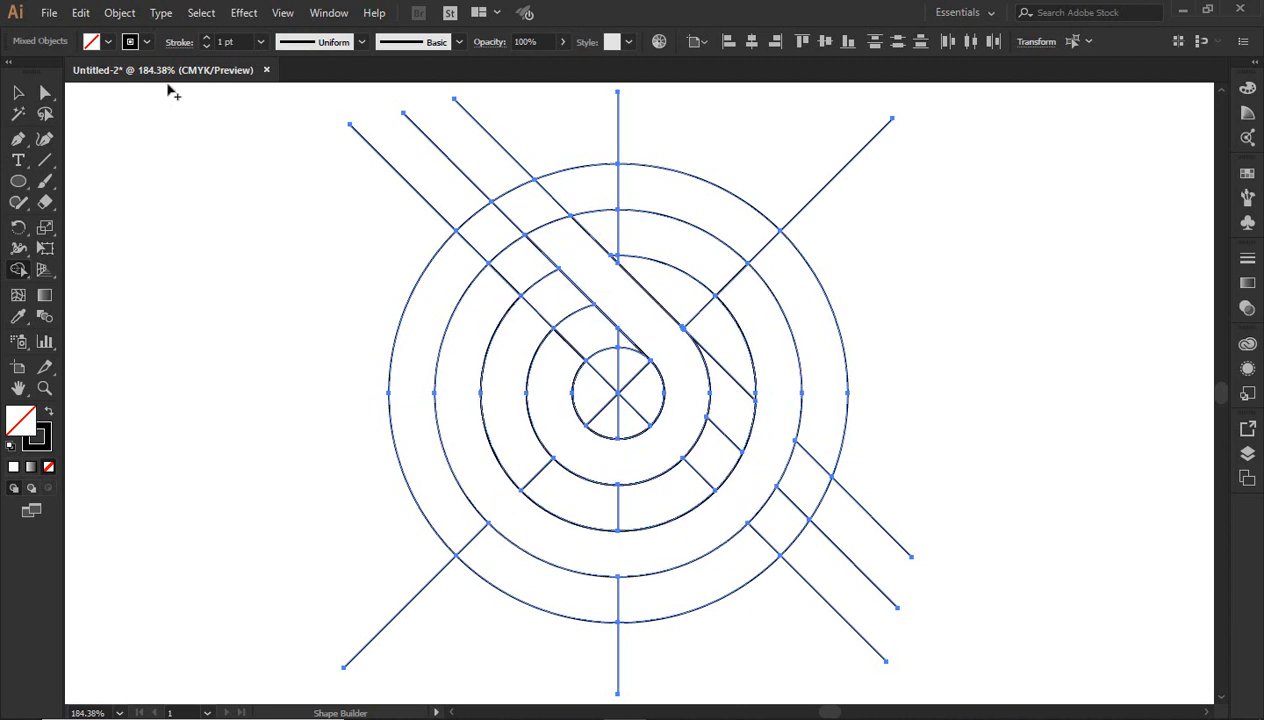
Set the fill to black and the stroke to none, and apply them to the merged U-shaped arc and inner hook with Shape Builder
{"action": "left_click", "coordinate": [100, 42]}
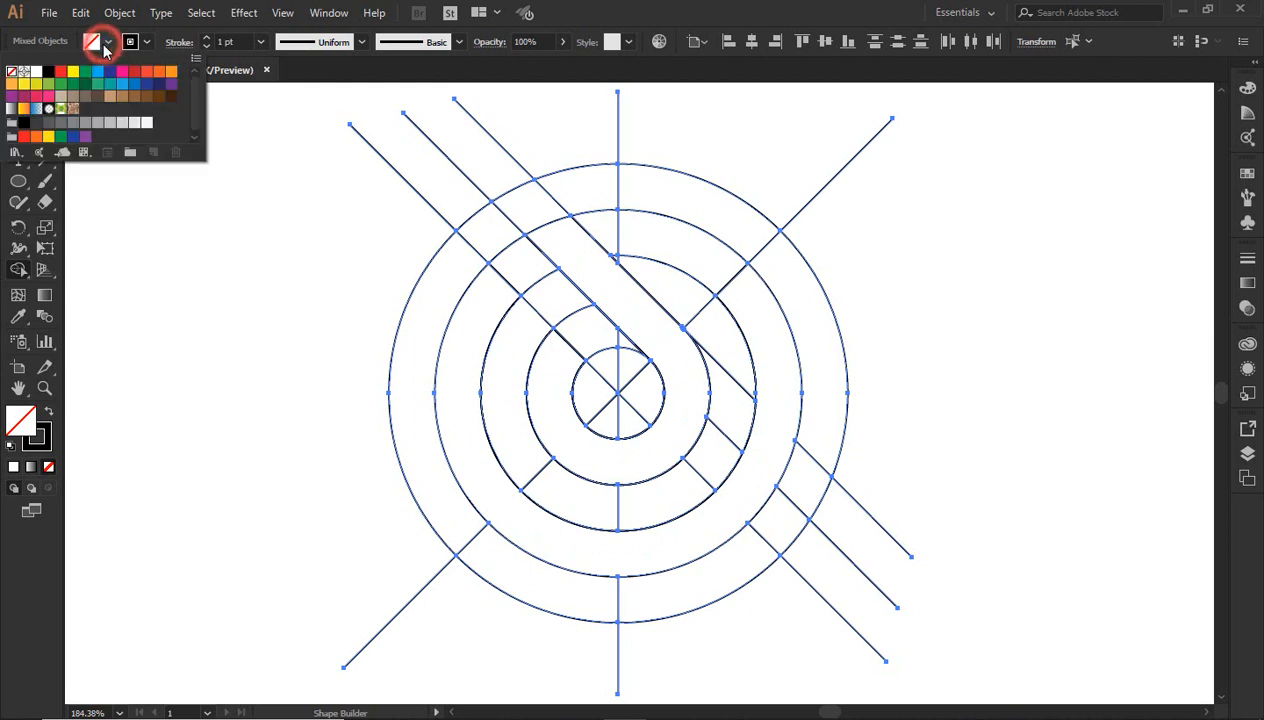
{"action": "left_click", "coordinate": [48, 71]}
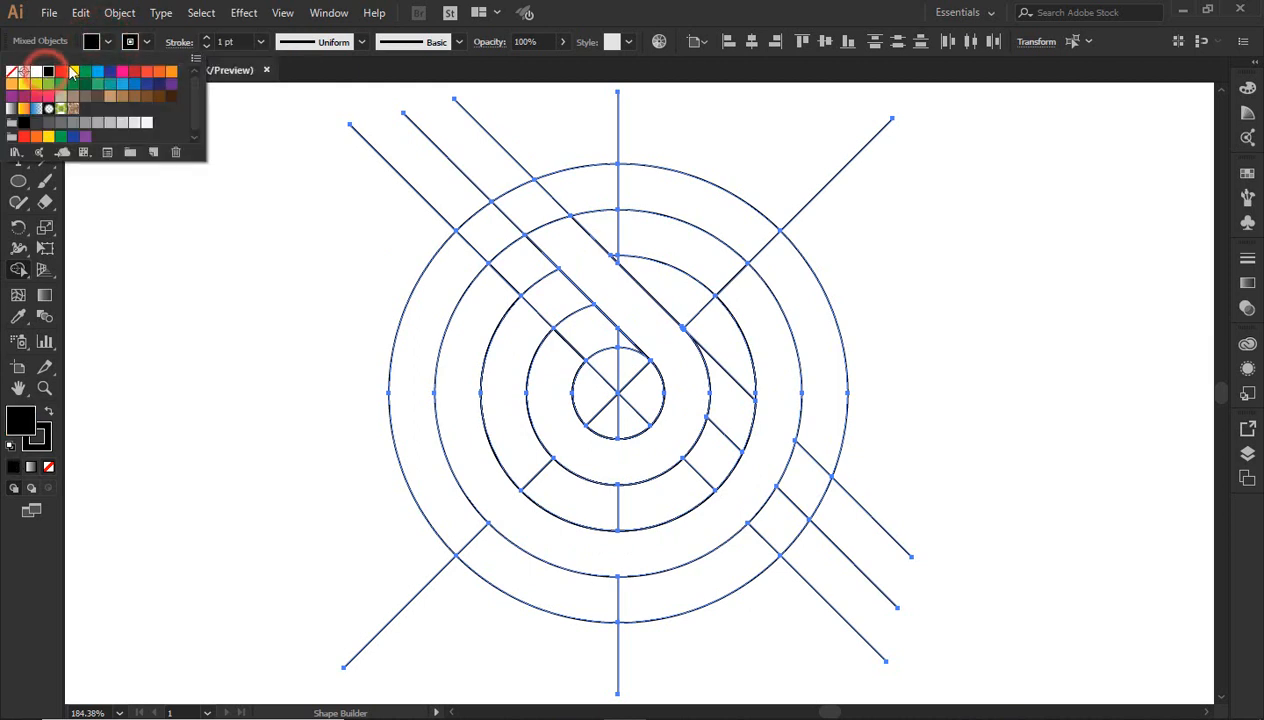
{"action": "left_click", "coordinate": [148, 42]}
{"action": "left_click", "coordinate": [146, 41]}
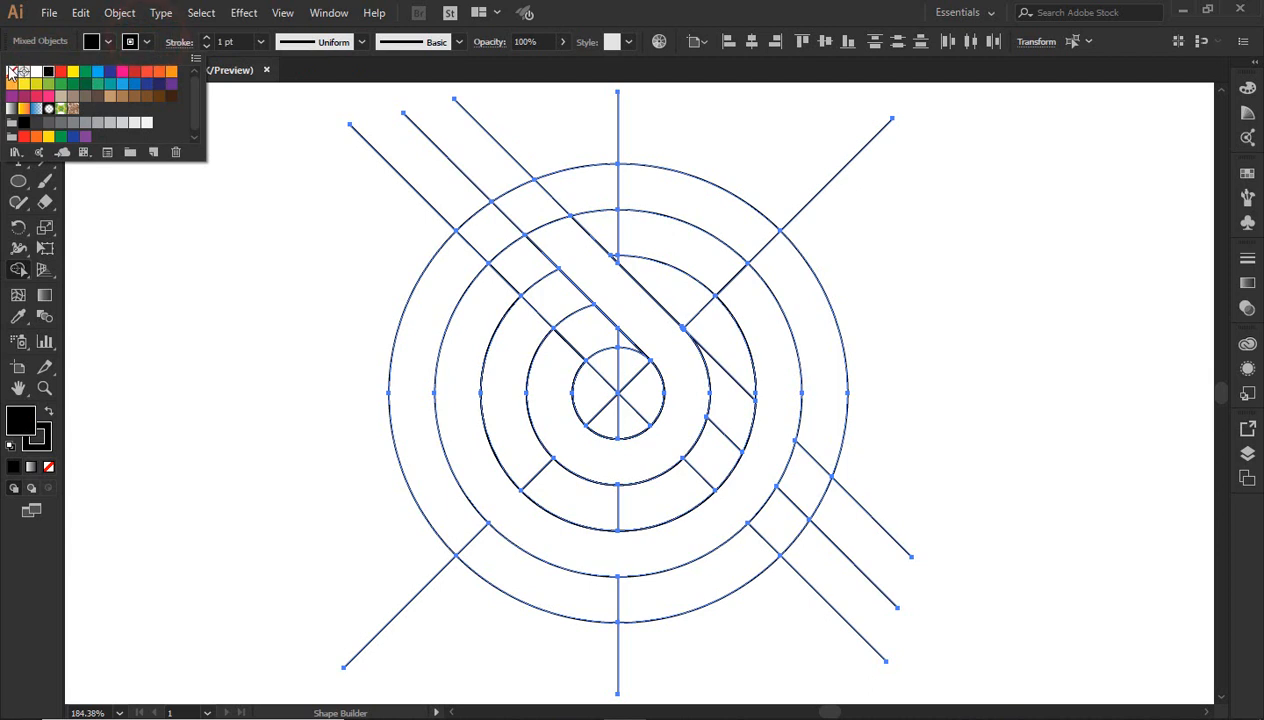
{"action": "left_click", "coordinate": [8, 70]}
{"action": "left_click", "coordinate": [130, 42]}
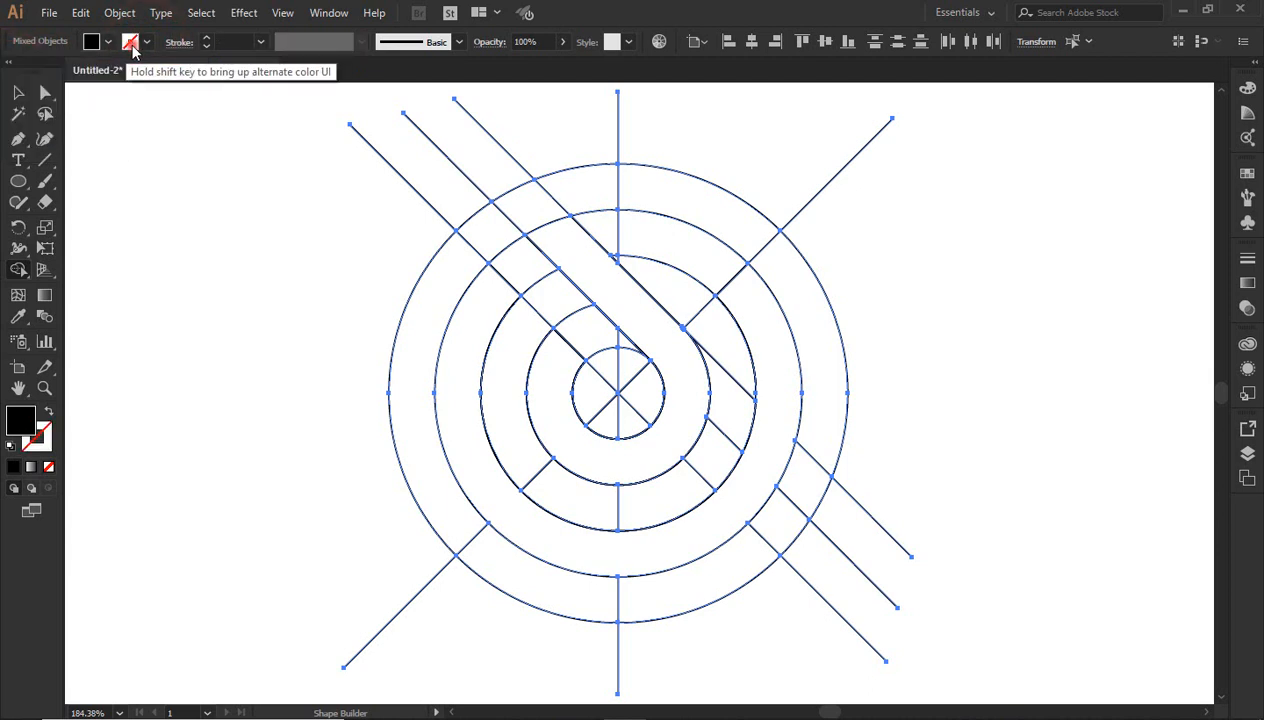
{"action": "left_click", "coordinate": [528, 341]}
{"action": "left_click_drag", "start_coordinate": [489, 425], "coordinate": [475, 437]}
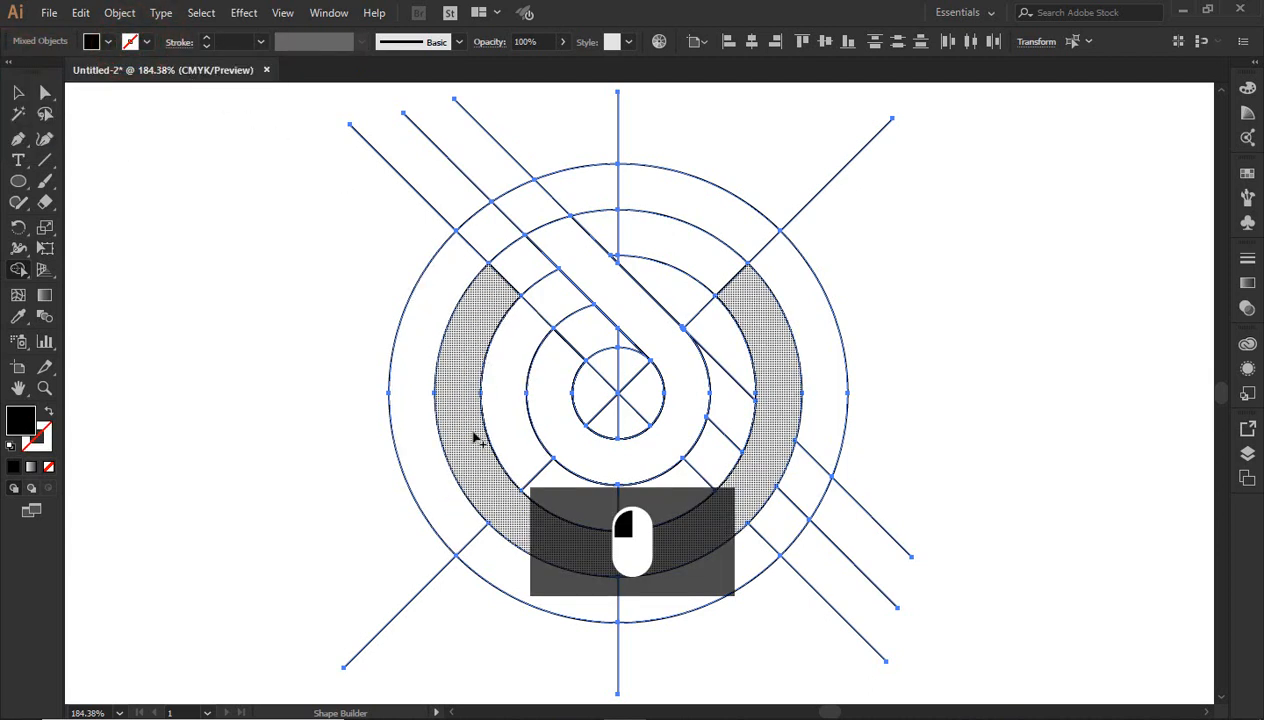
{"action": "left_click", "coordinate": [473, 433]}
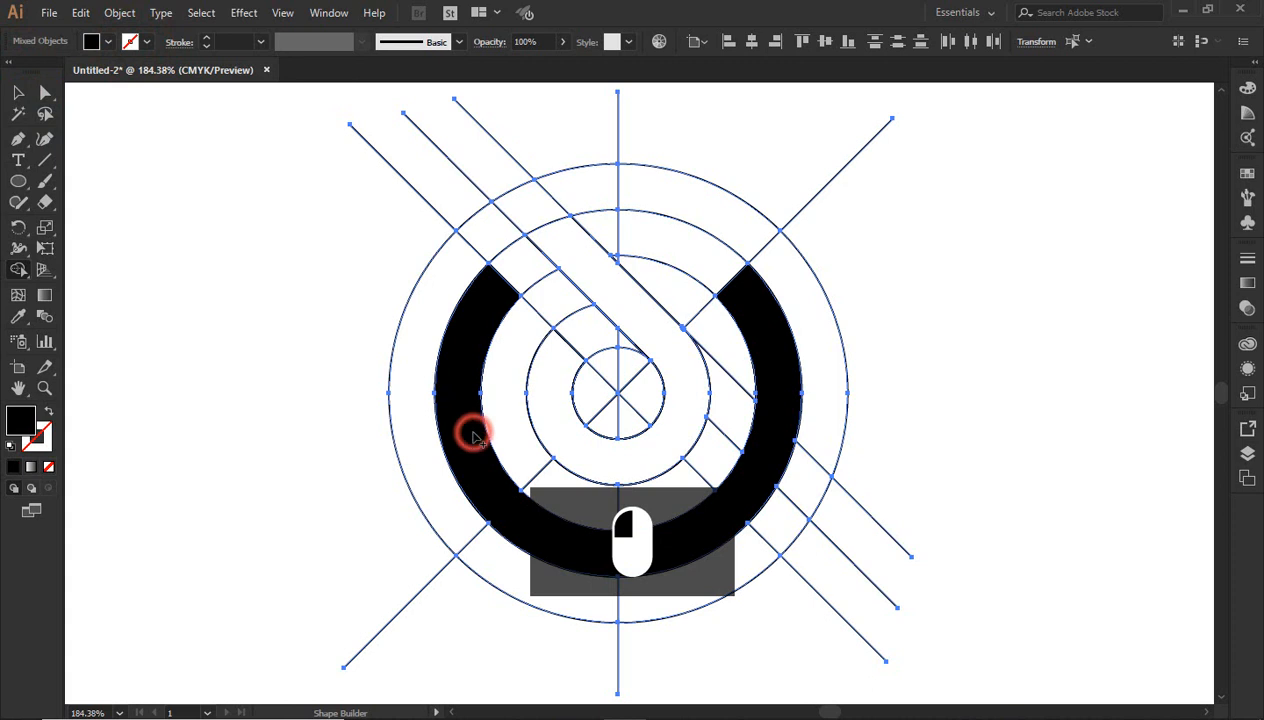
{"action": "left_click", "coordinate": [575, 450]}
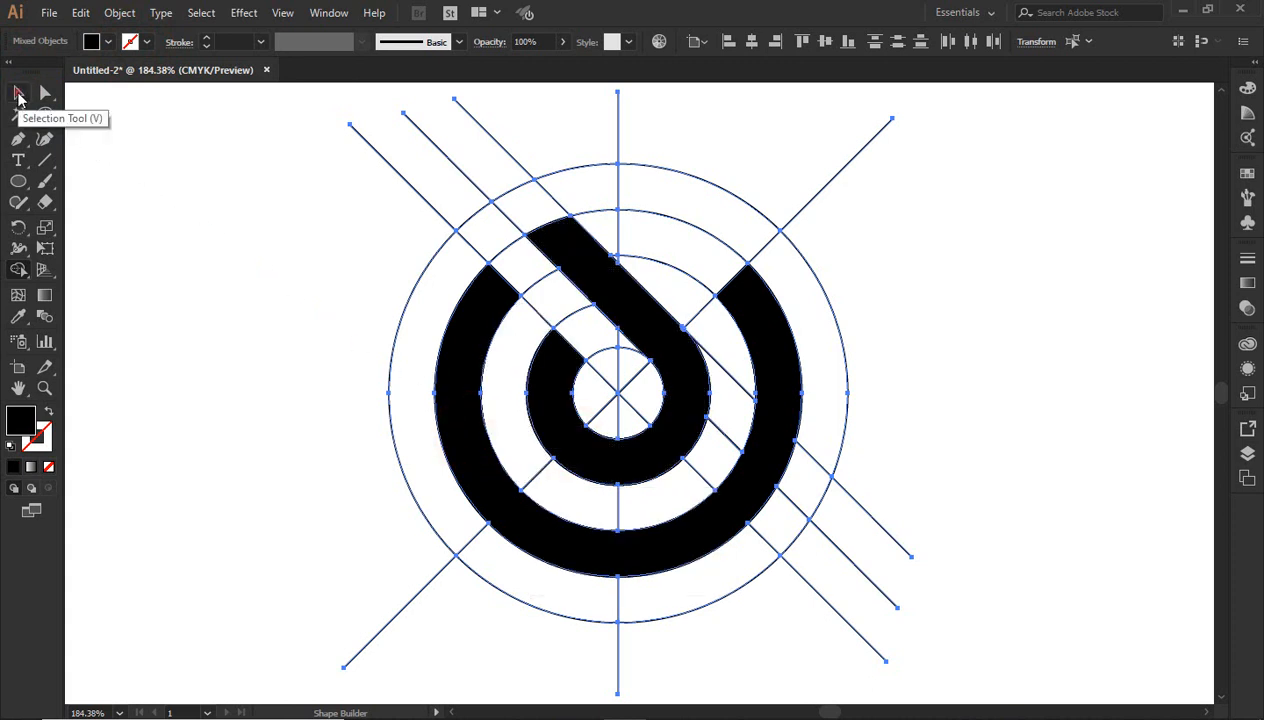
Select only the black U-shaped arc and the black inner hook, and cut them out of the construction artwork
{"action": "left_click", "coordinate": [17, 93]}
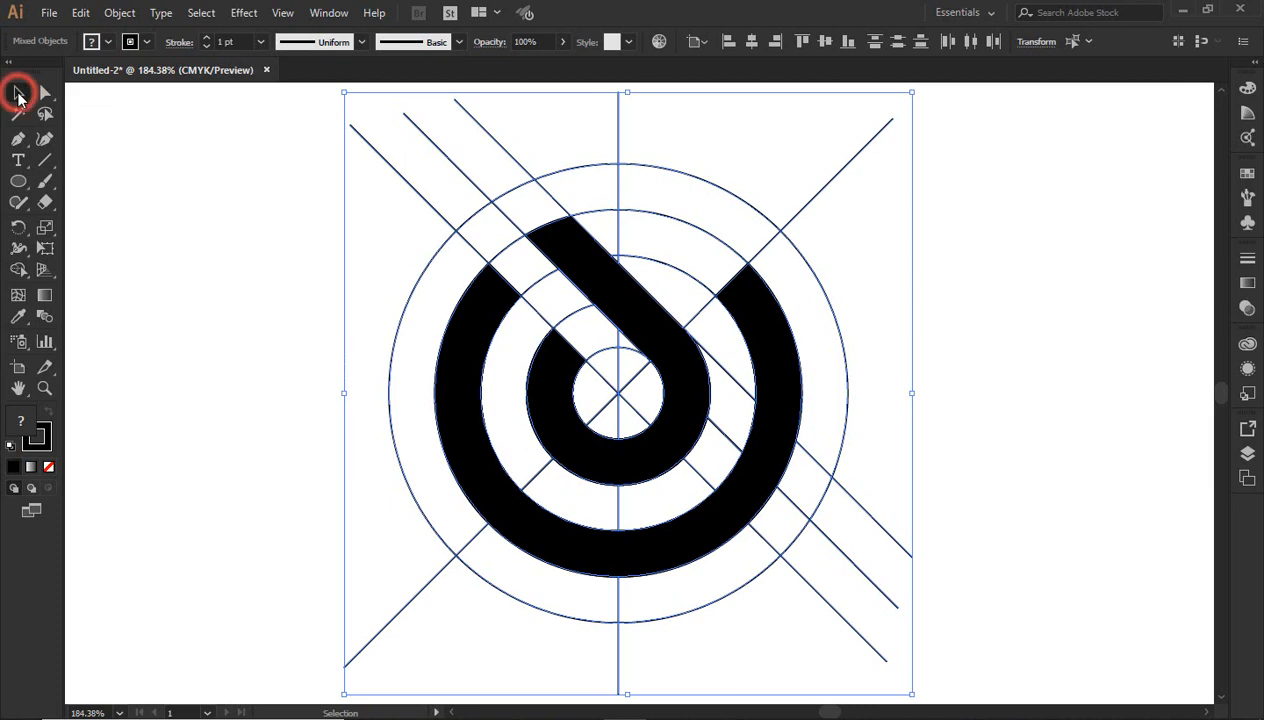
{"action": "left_click", "coordinate": [250, 276]}
{"action": "left_click", "coordinate": [466, 434]}
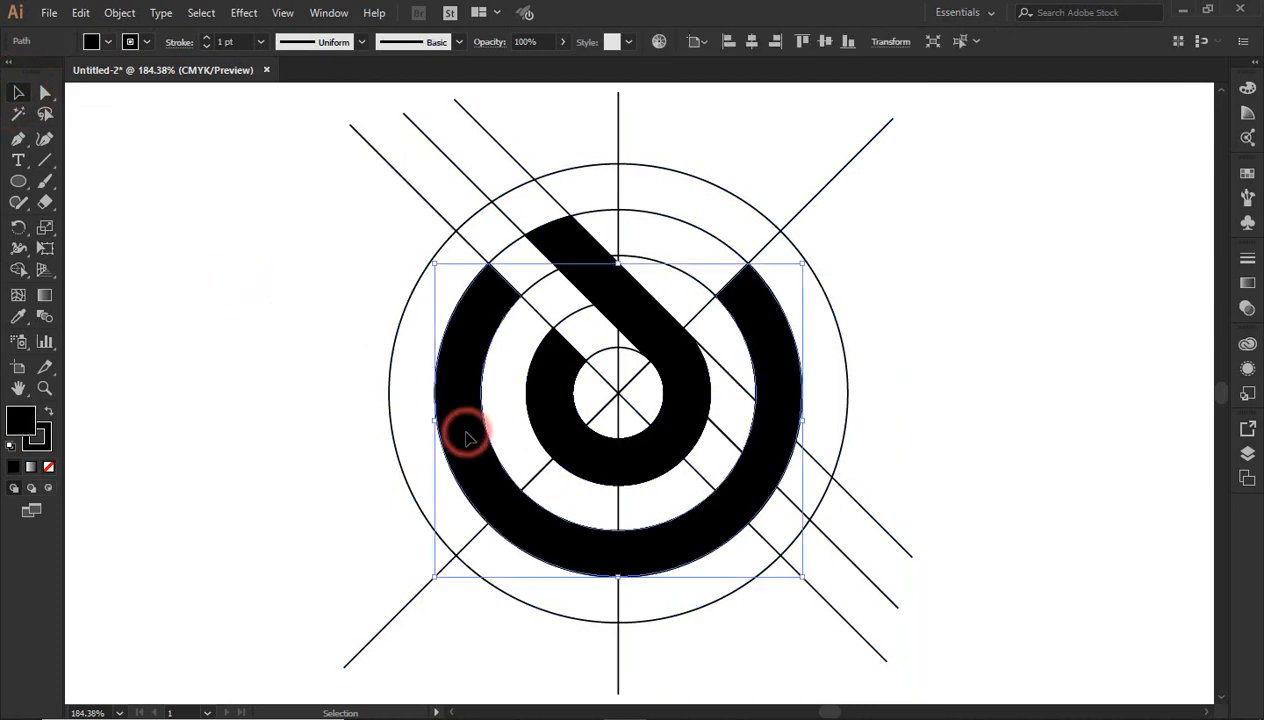
{"action": "left_click", "coordinate": [612, 453], "text": "shift"}
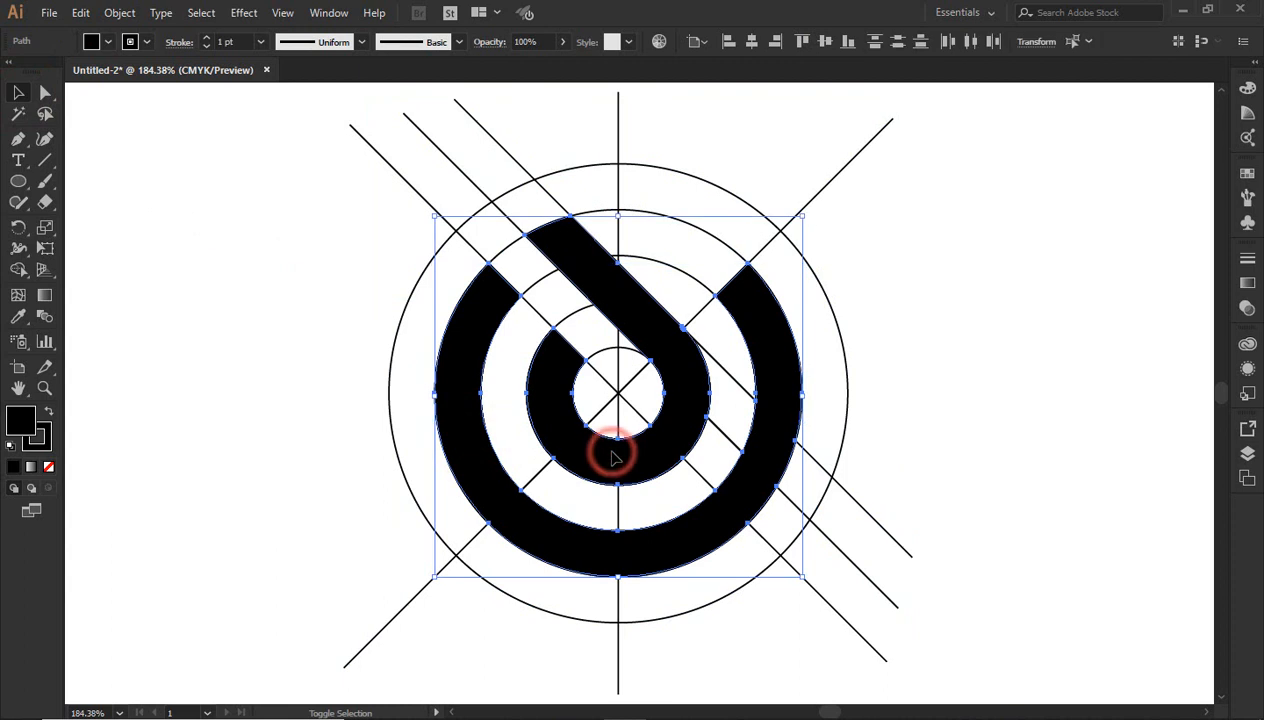
{"action": "left_click", "coordinate": [81, 13]}
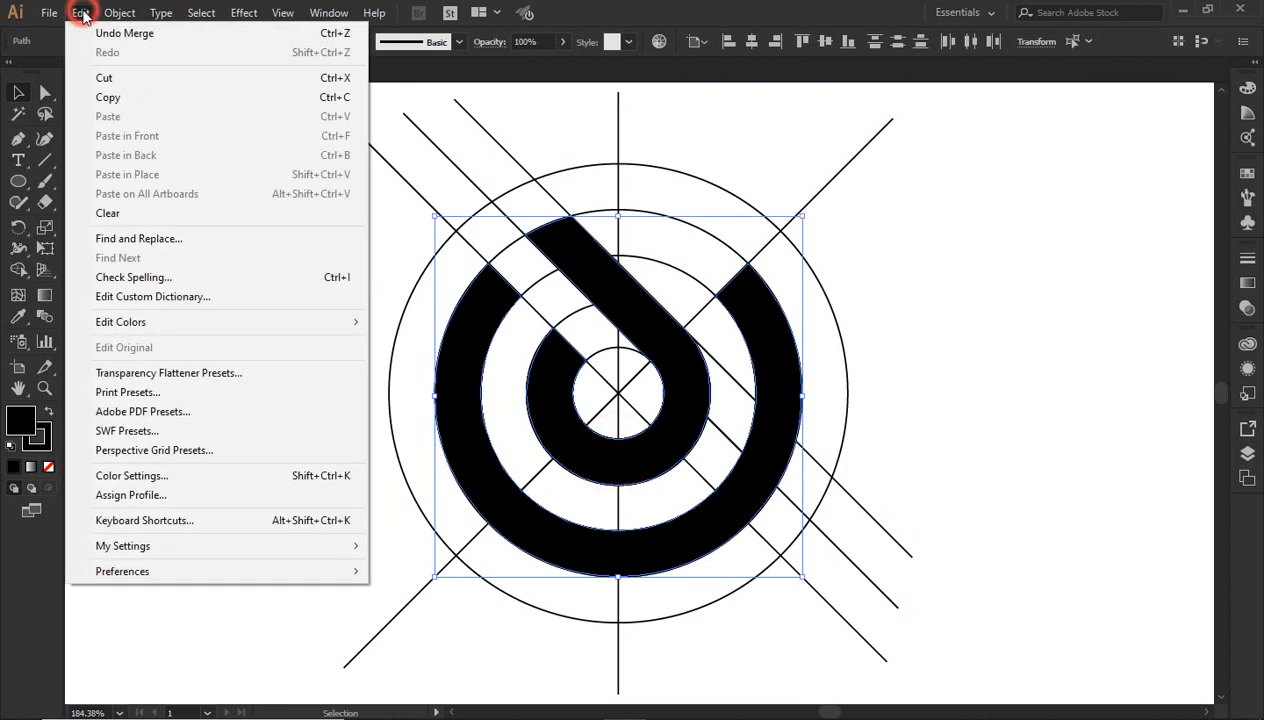
{"action": "left_click", "coordinate": [106, 78]}
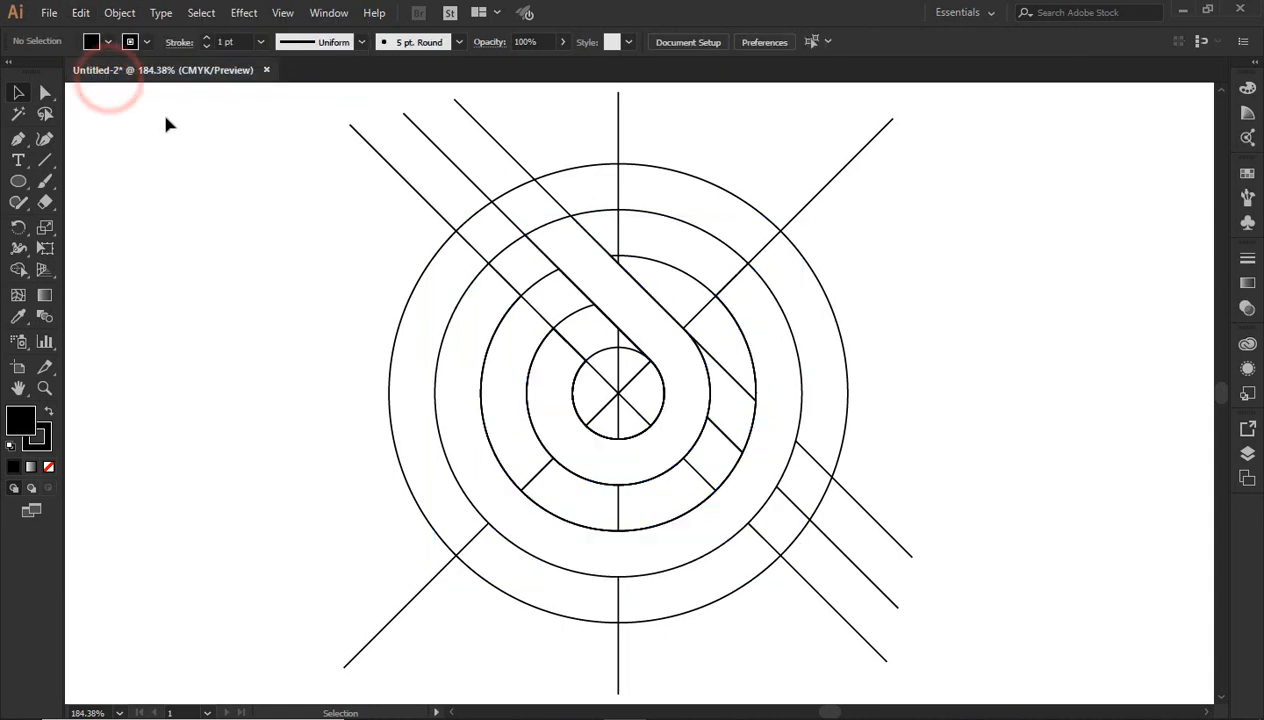
Select all the remaining construction circles and lines and group them
{"action": "left_click_drag", "start_coordinate": [203, 138], "coordinate": [1148, 645]}
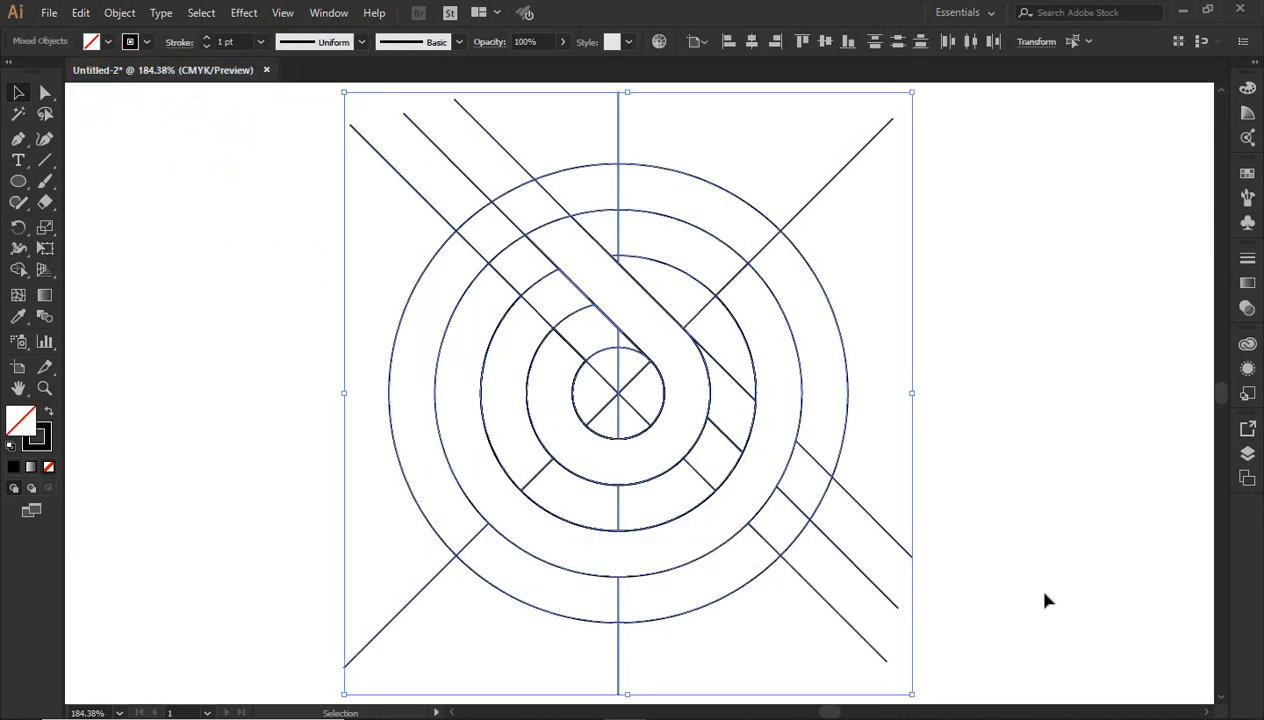
{"action": "right_click", "coordinate": [711, 408]}
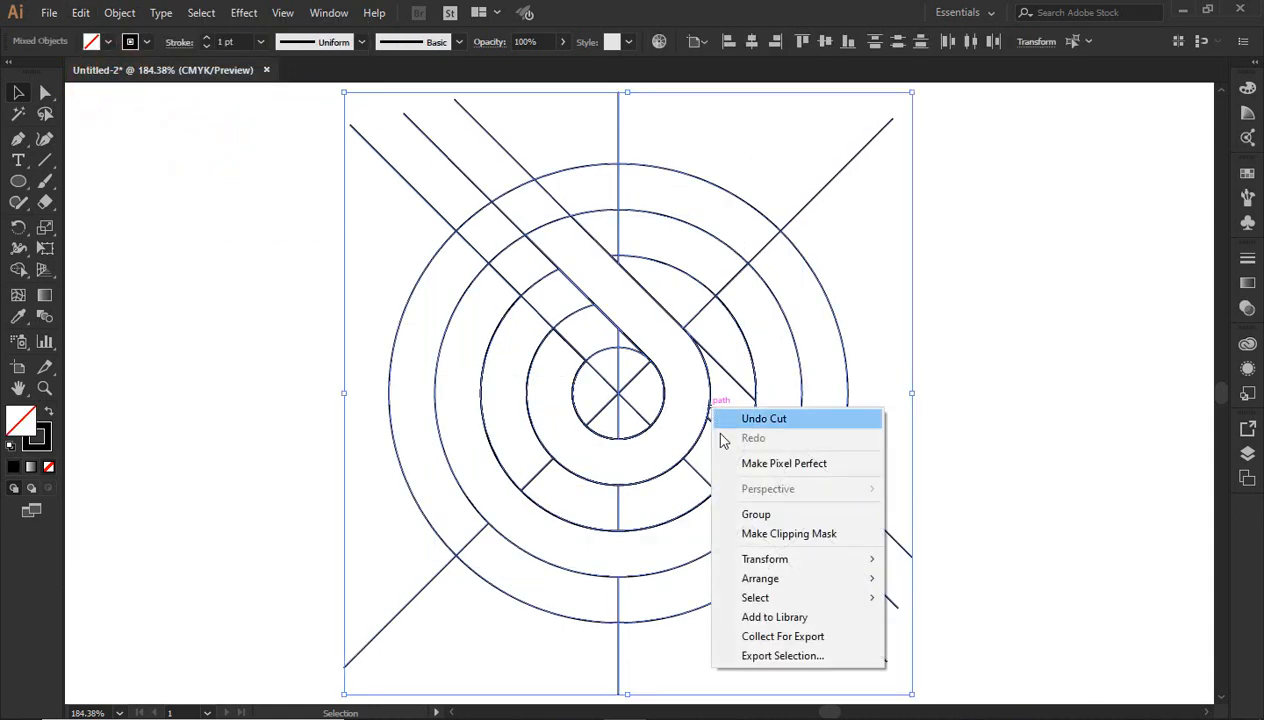
{"action": "left_click", "coordinate": [757, 516]}
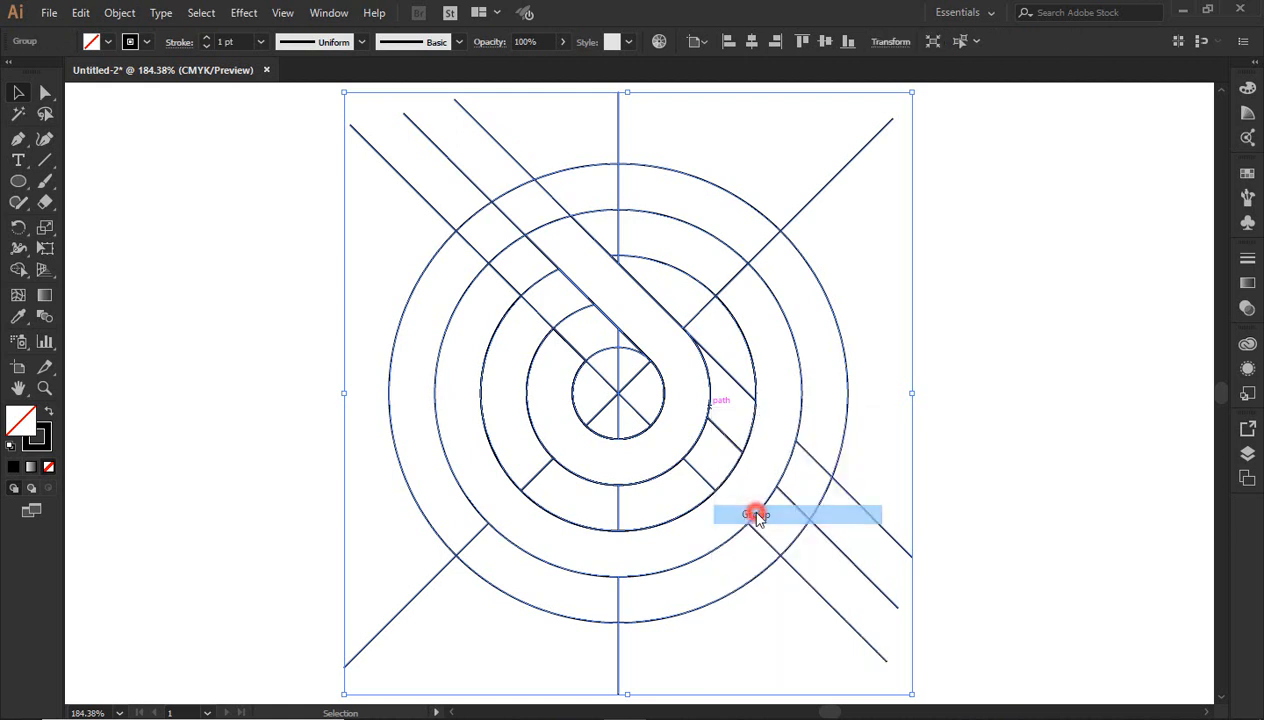
Lock the construction-line group inside Layer 1
{"action": "left_click", "coordinate": [1252, 457]}
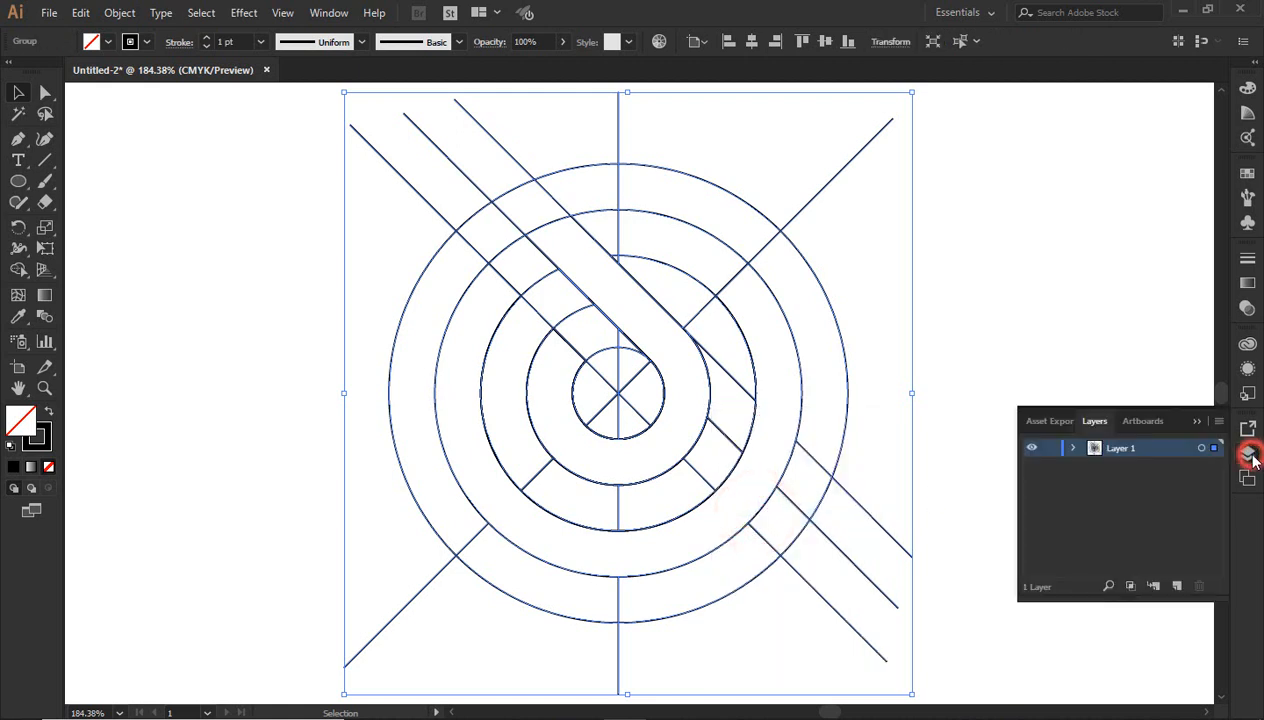
{"action": "left_click", "coordinate": [1073, 448]}
{"action": "left_click", "coordinate": [1095, 467]}
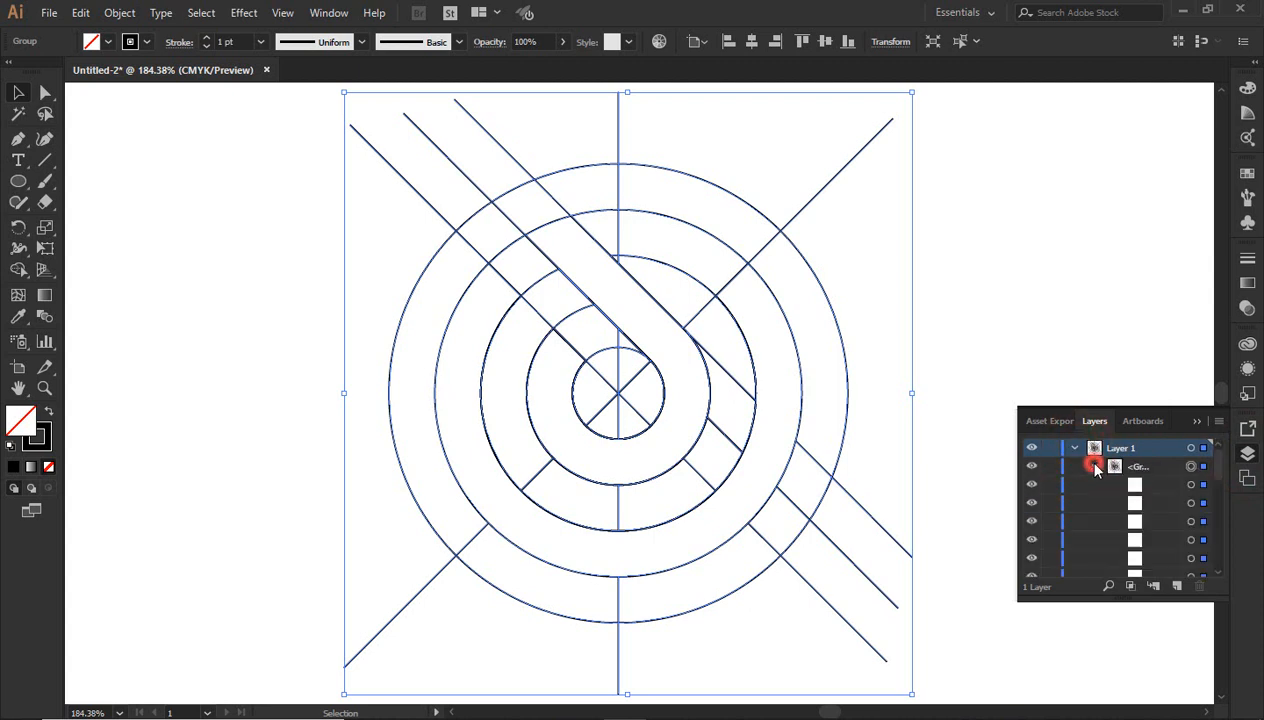
{"action": "left_click", "coordinate": [1094, 467]}
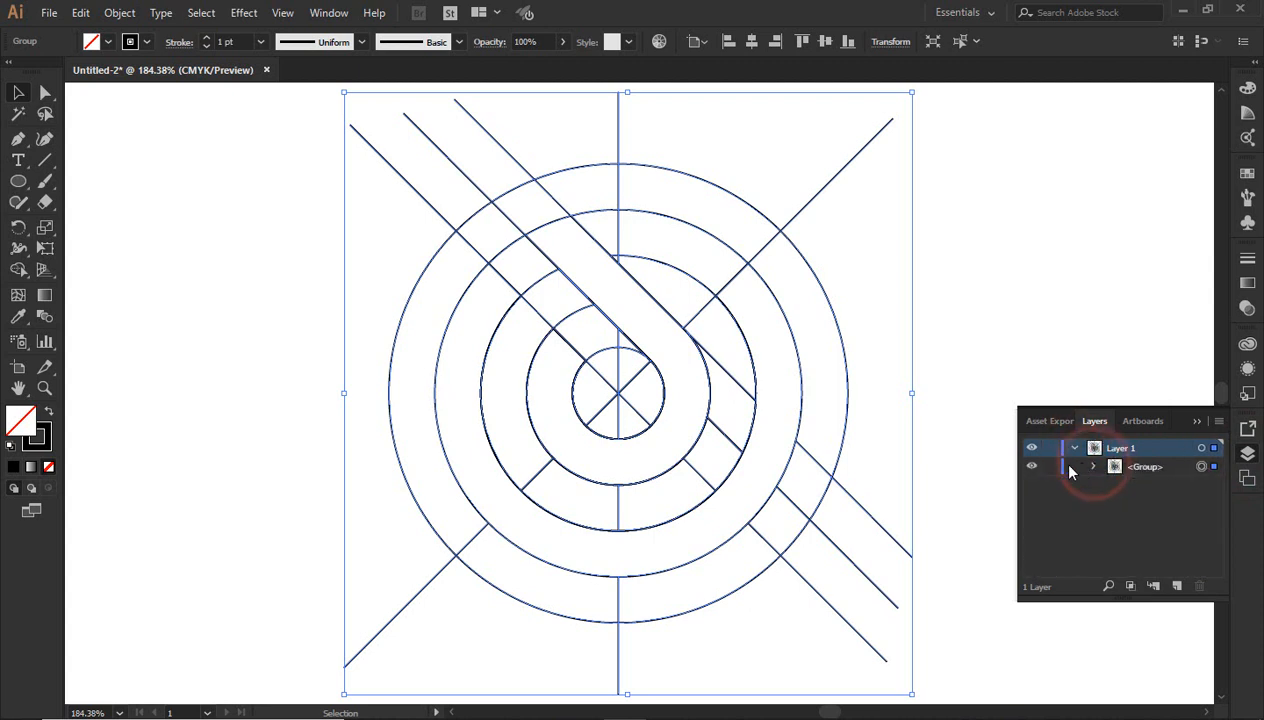
{"action": "left_click", "coordinate": [1052, 467]}
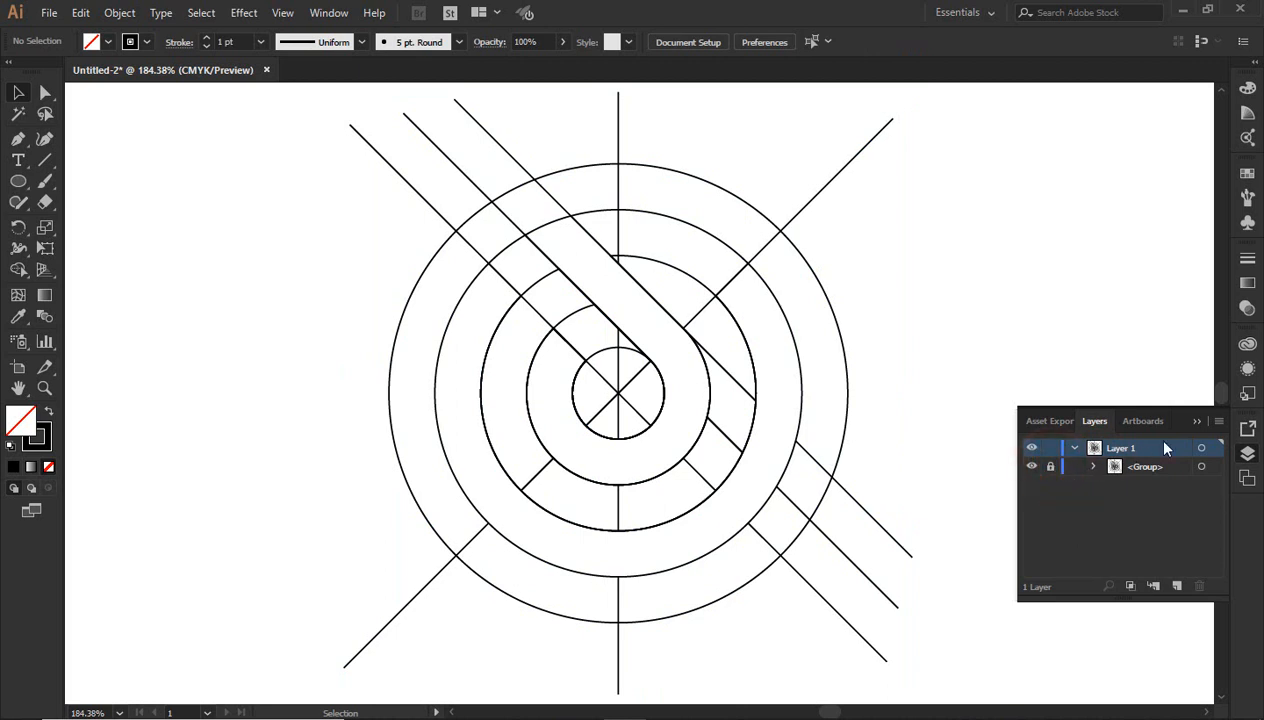
{"action": "left_click", "coordinate": [1196, 424]}
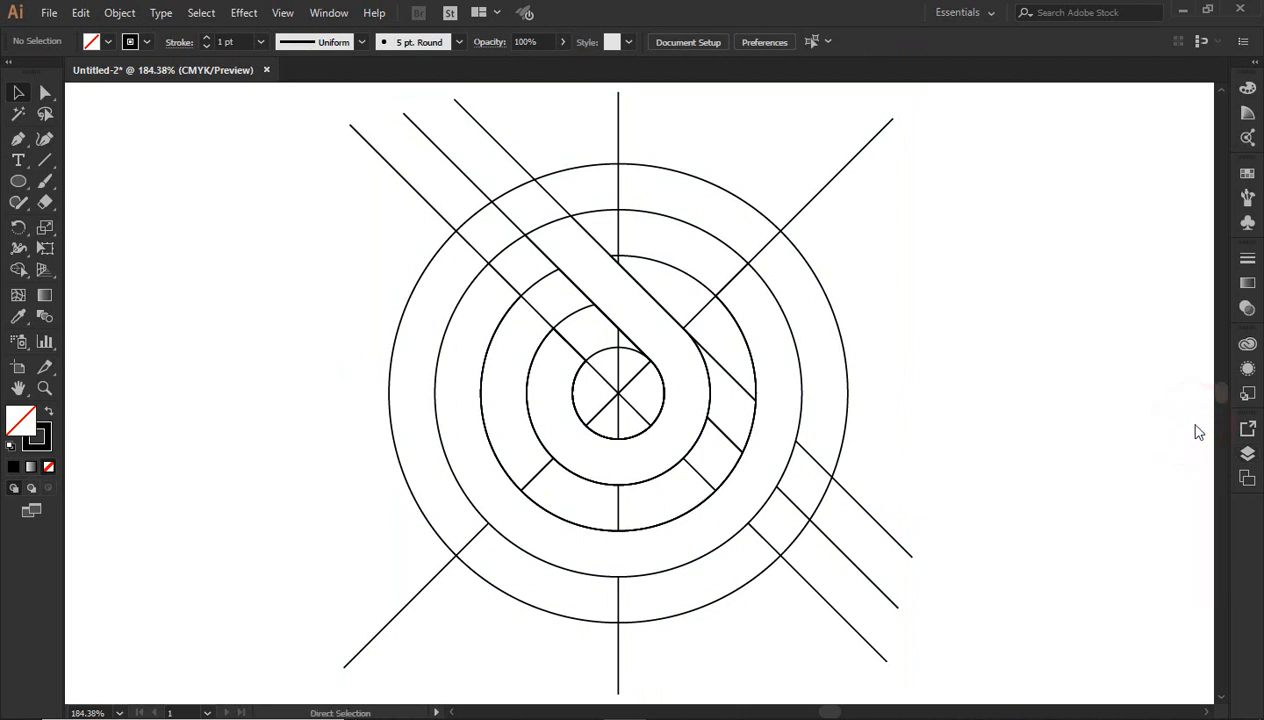
Fit the artboard in the window and hide the locked construction-line group
{"action": "key", "text": "ctrl+0"}
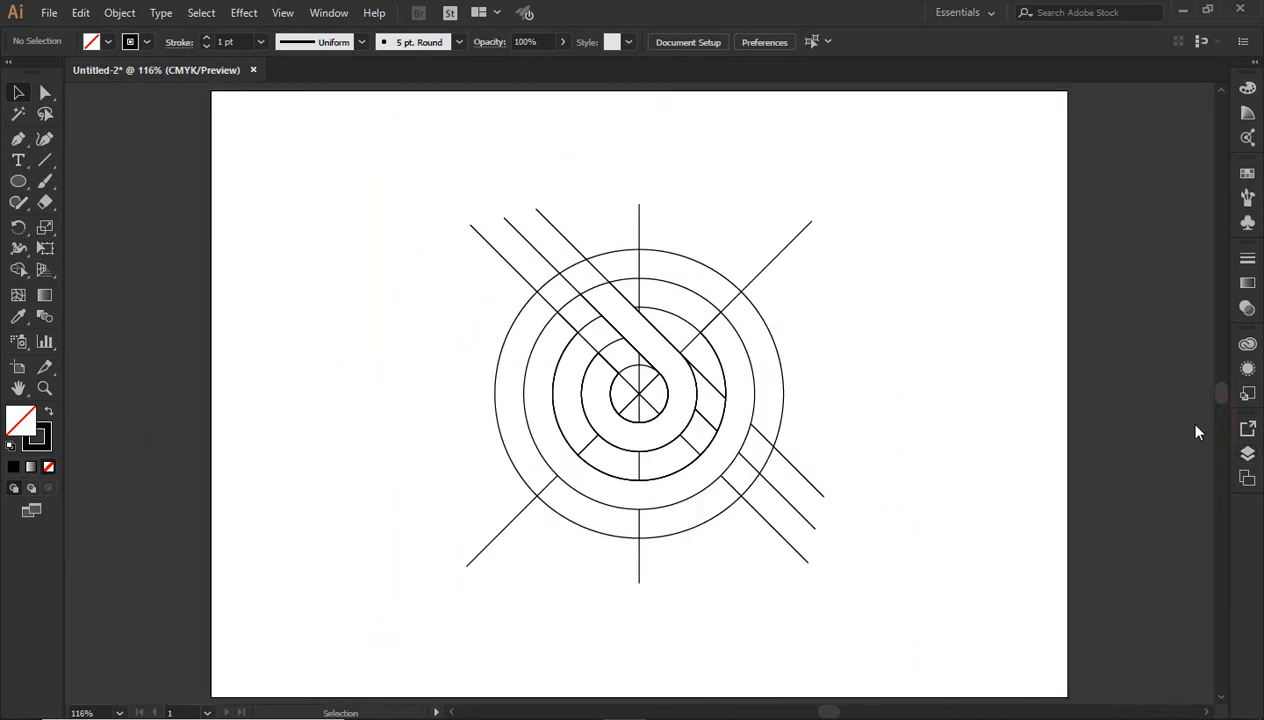
{"action": "left_click", "coordinate": [1247, 453]}
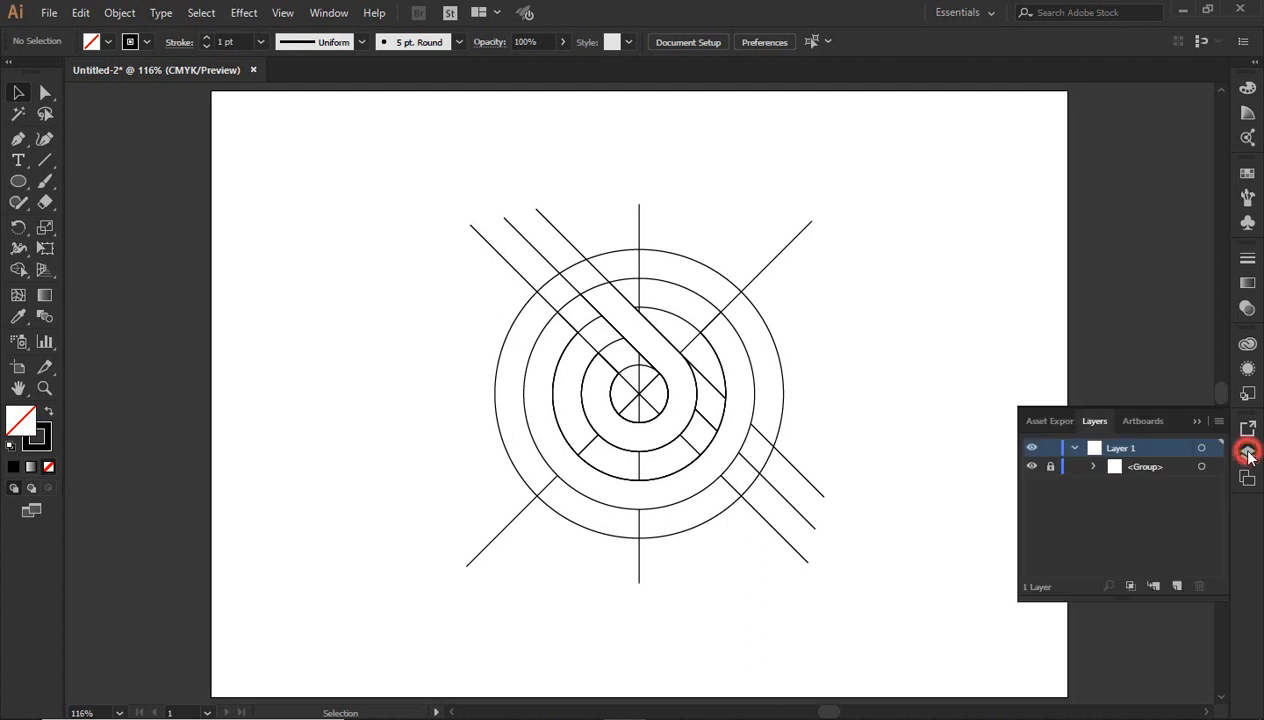
{"action": "left_click", "coordinate": [1033, 467]}
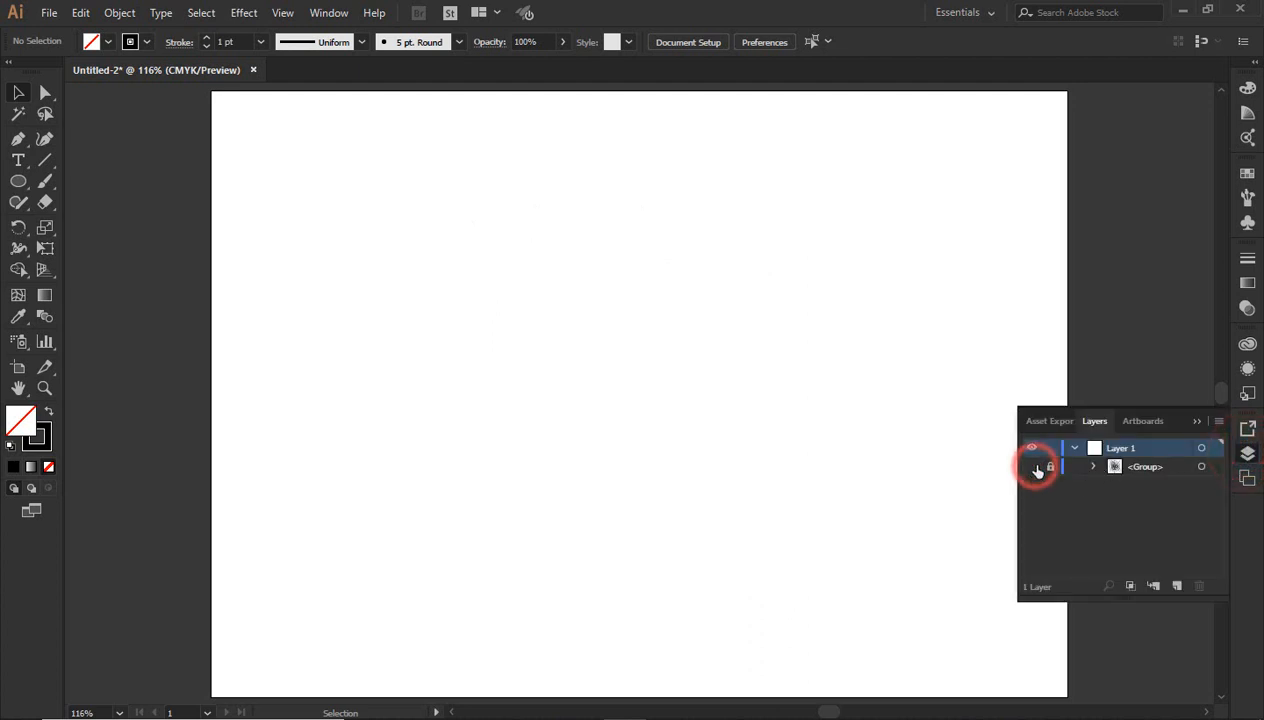
{"action": "left_click", "coordinate": [1200, 422]}
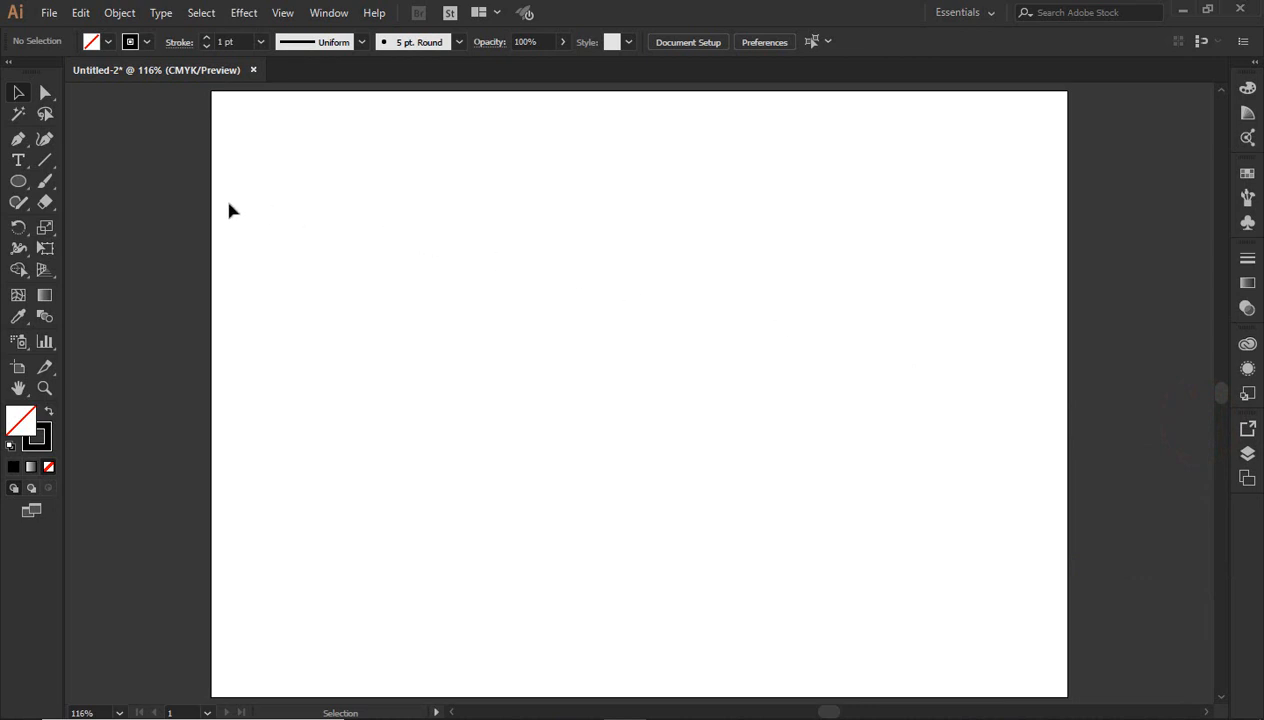
Draw a rectangle that covers the whole artboard, from its upper-left corner to its lower-right corner
{"action": "left_click_drag", "start_coordinate": [20, 196], "coordinate": [59, 182]}
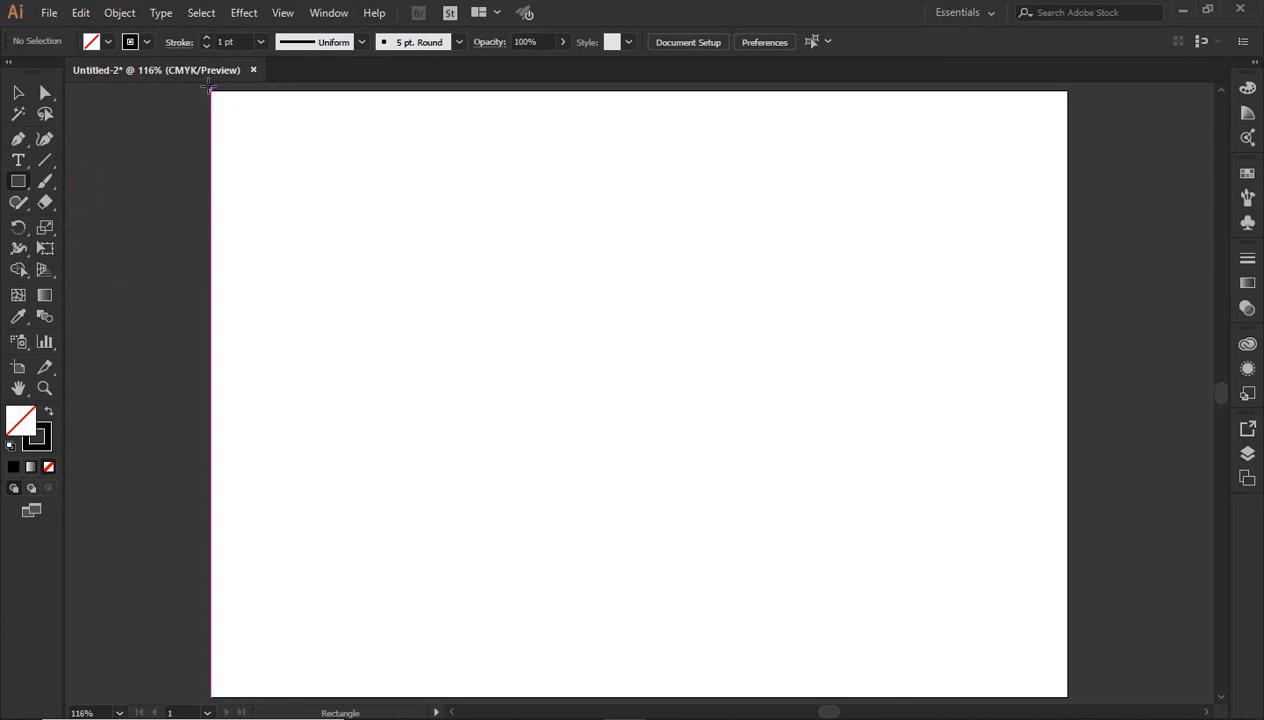
{"action": "left_click_drag", "start_coordinate": [210, 88], "coordinate": [567, 426]}
{"action": "key", "text": "ctrl+z"}
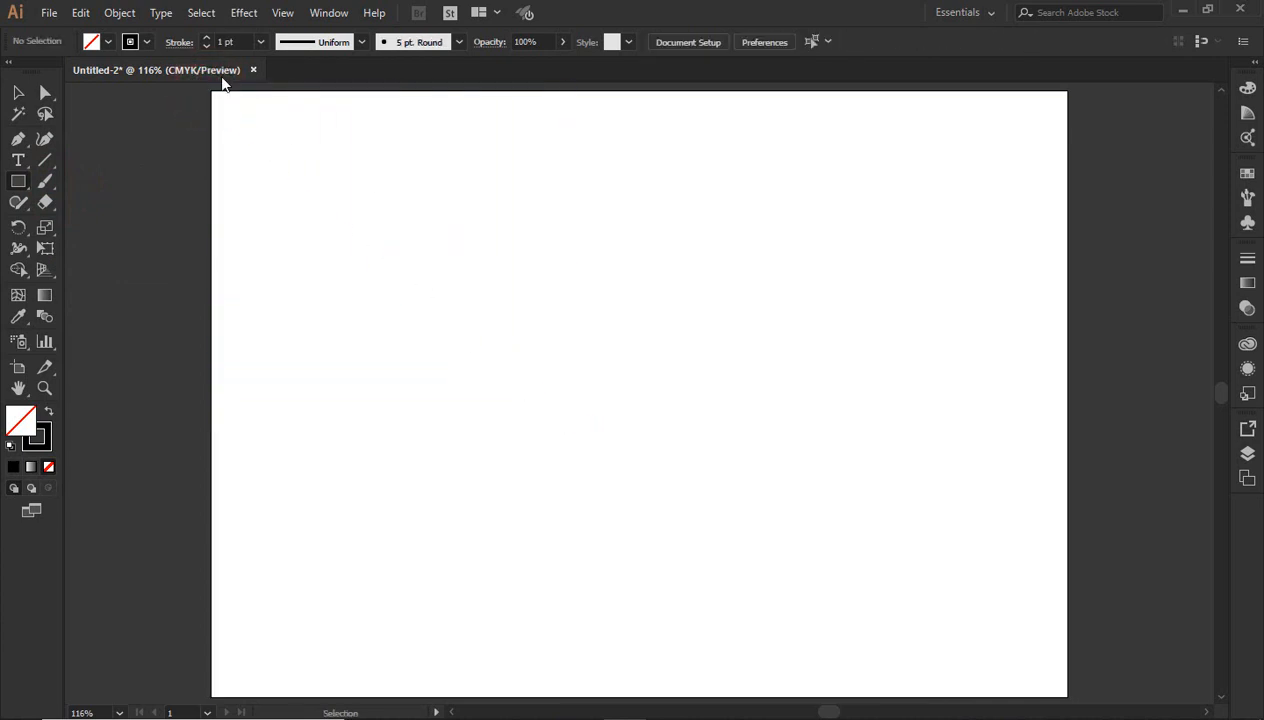
{"action": "left_click_drag", "start_coordinate": [212, 93], "coordinate": [1068, 698]}
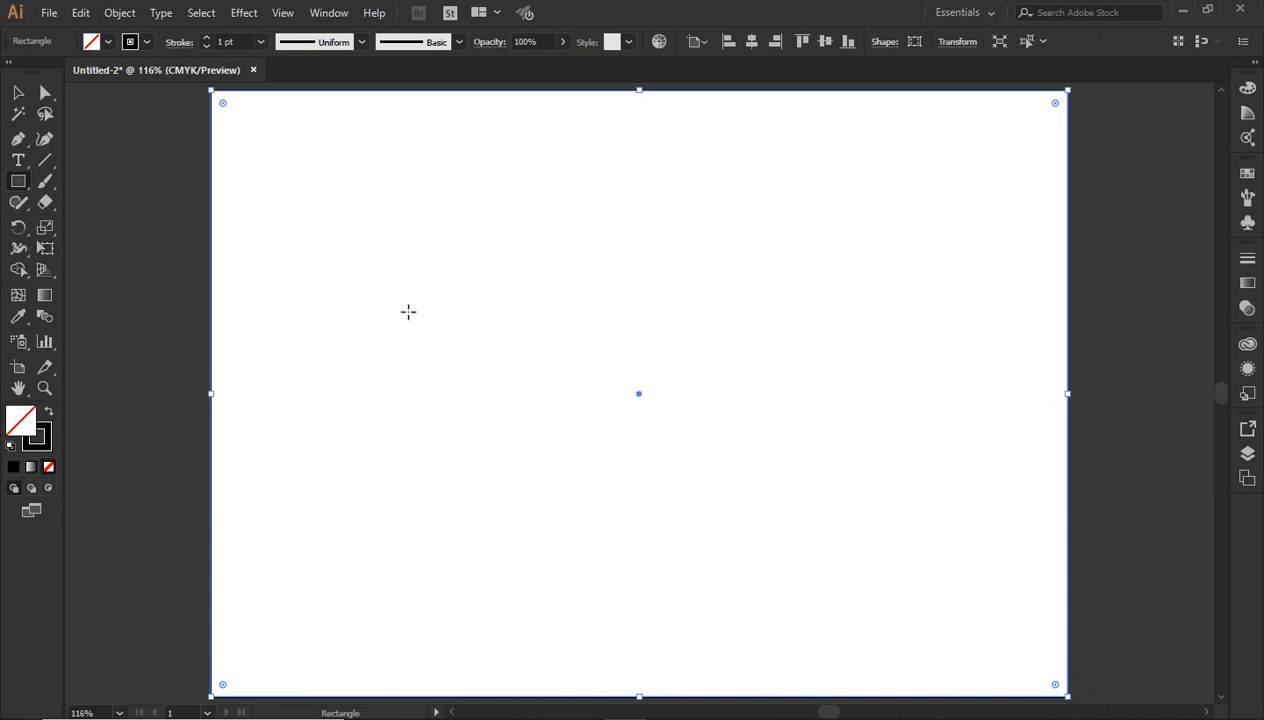
Give the artboard-sized rectangle no stroke and a black fill
{"action": "left_click", "coordinate": [129, 42]}
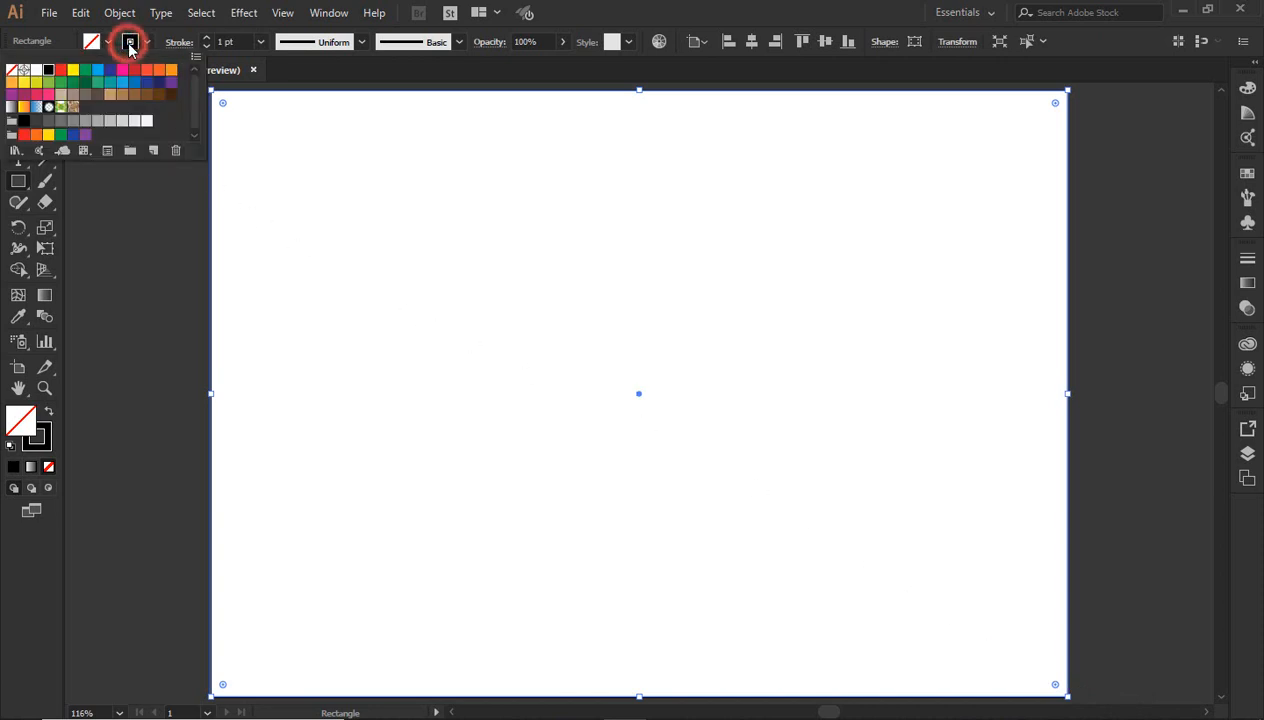
{"action": "left_click", "coordinate": [10, 72]}
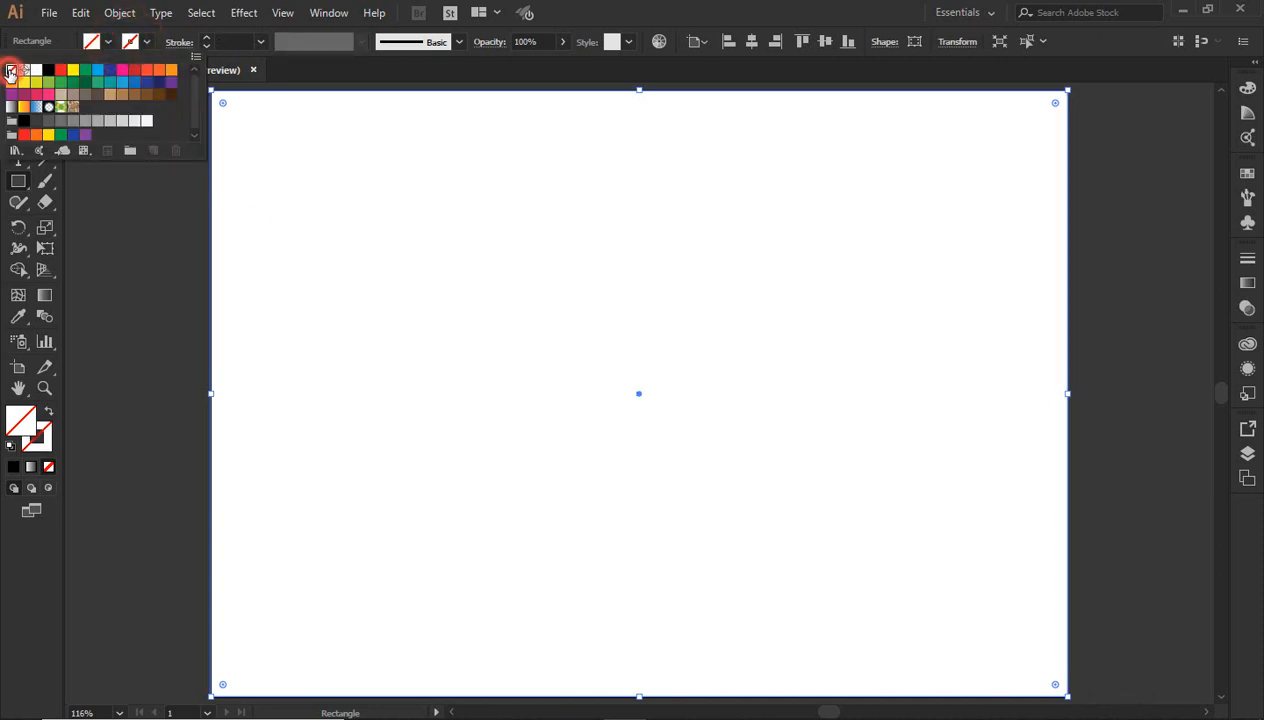
{"action": "left_click", "coordinate": [96, 43]}
{"action": "left_click", "coordinate": [103, 44]}
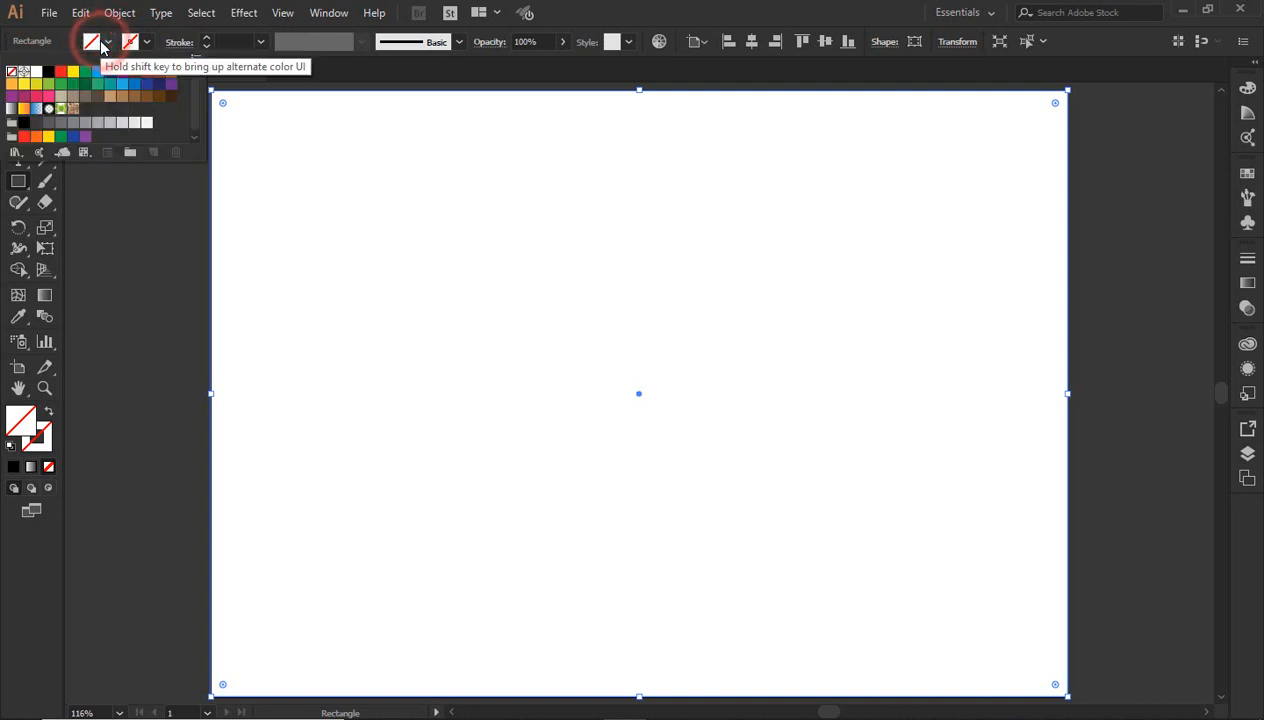
{"action": "left_click", "coordinate": [24, 123]}
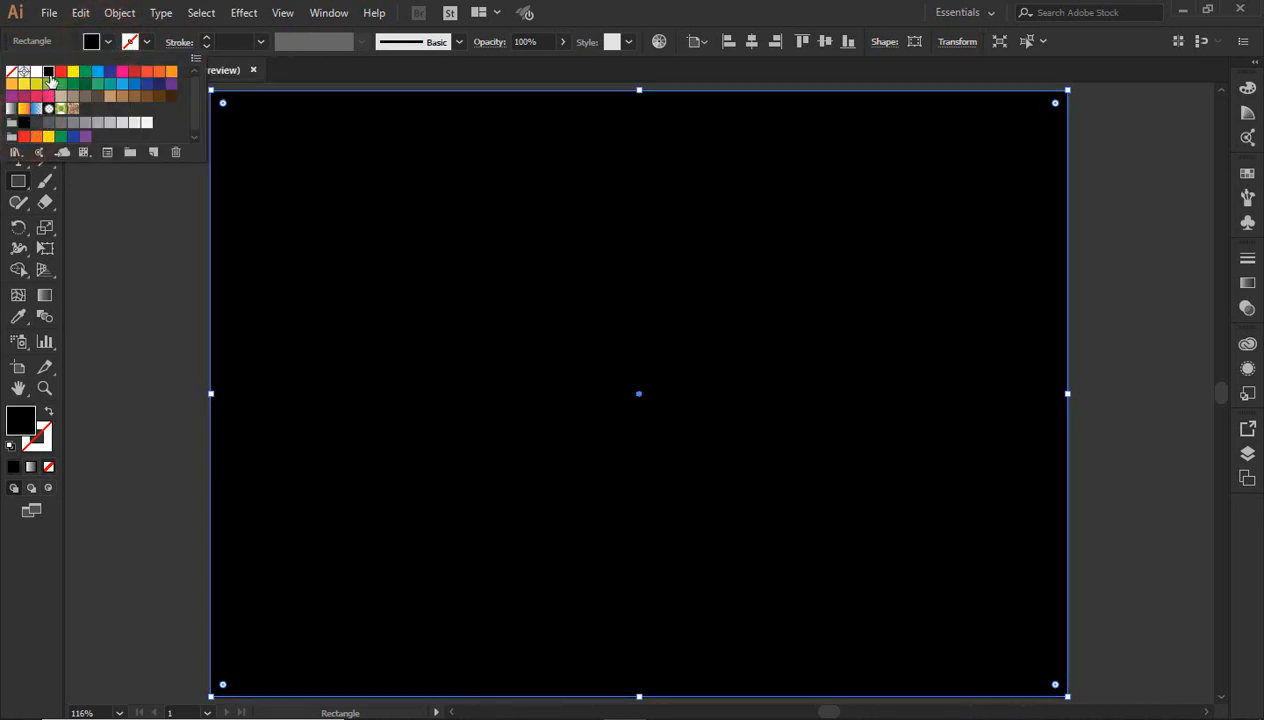
{"action": "left_click", "coordinate": [97, 43]}
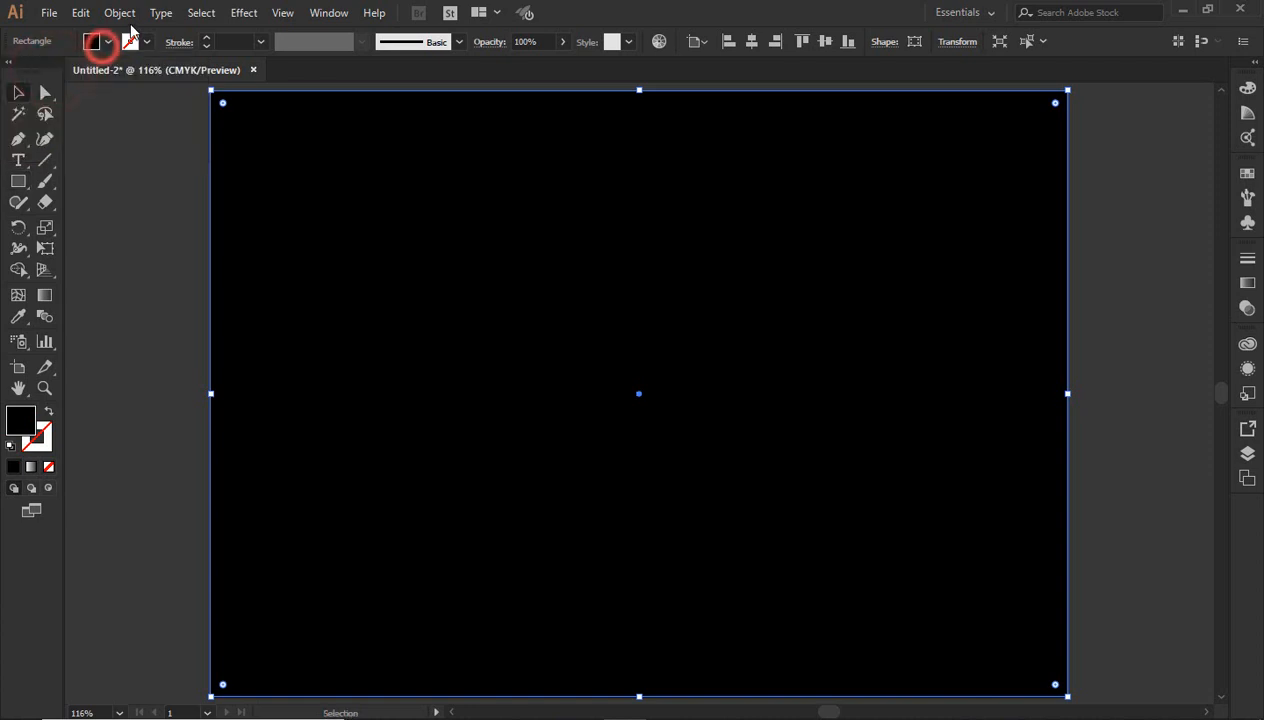
Paste the cut logo shapes in front of the black background and group them
{"action": "left_click", "coordinate": [81, 13]}
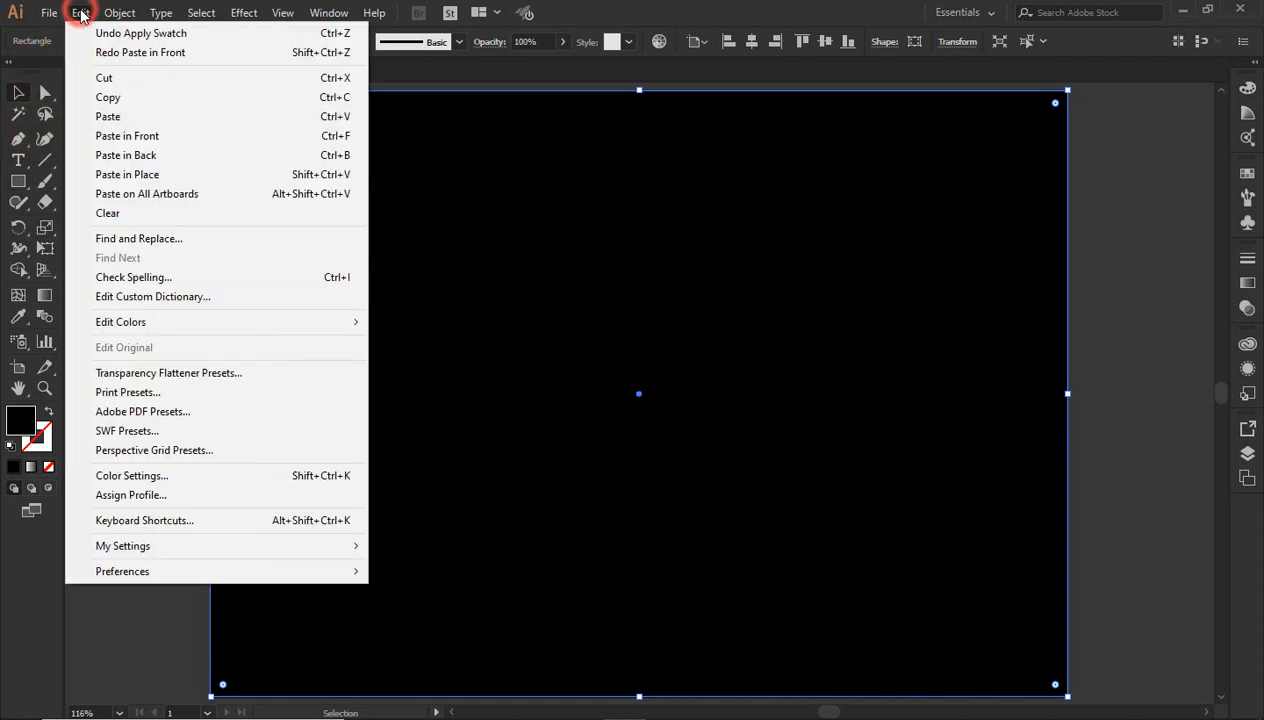
{"action": "left_click", "coordinate": [135, 136]}
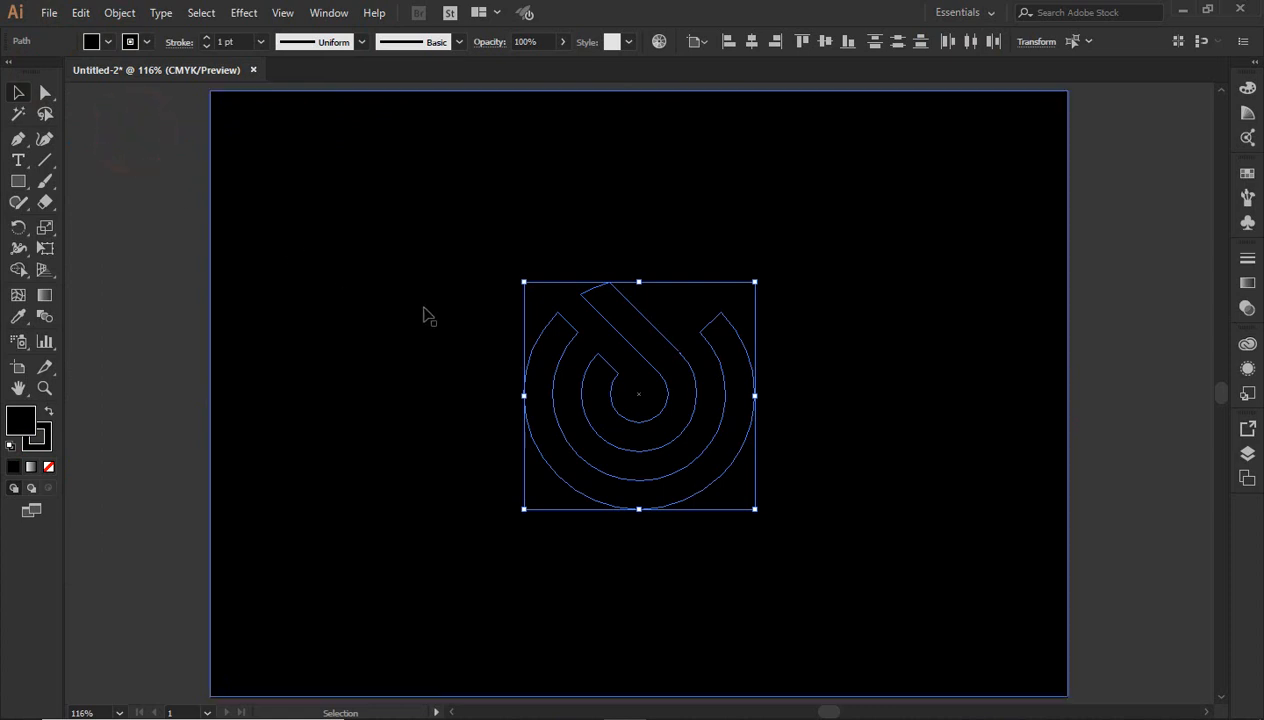
{"action": "right_click", "coordinate": [679, 390]}
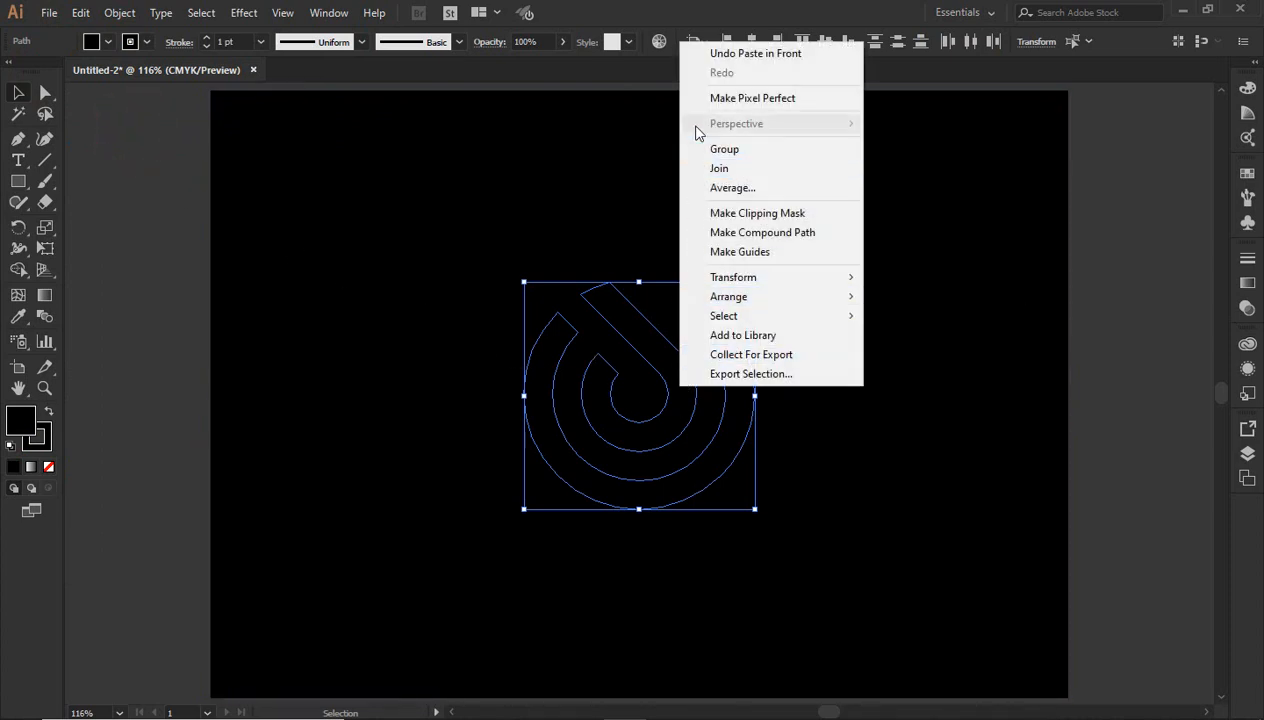
{"action": "left_click", "coordinate": [716, 150]}
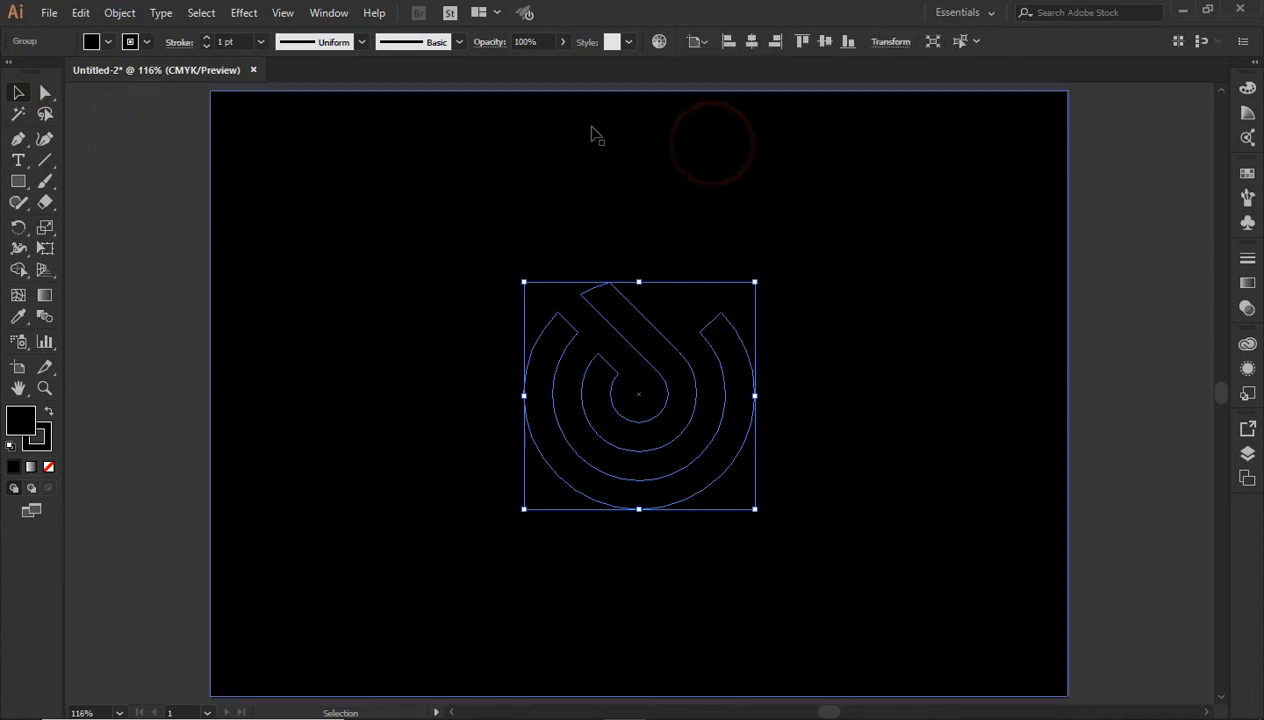
Remove the logo group's stroke and fill it with the White, Black gradient swatch
{"action": "left_click", "coordinate": [145, 42]}
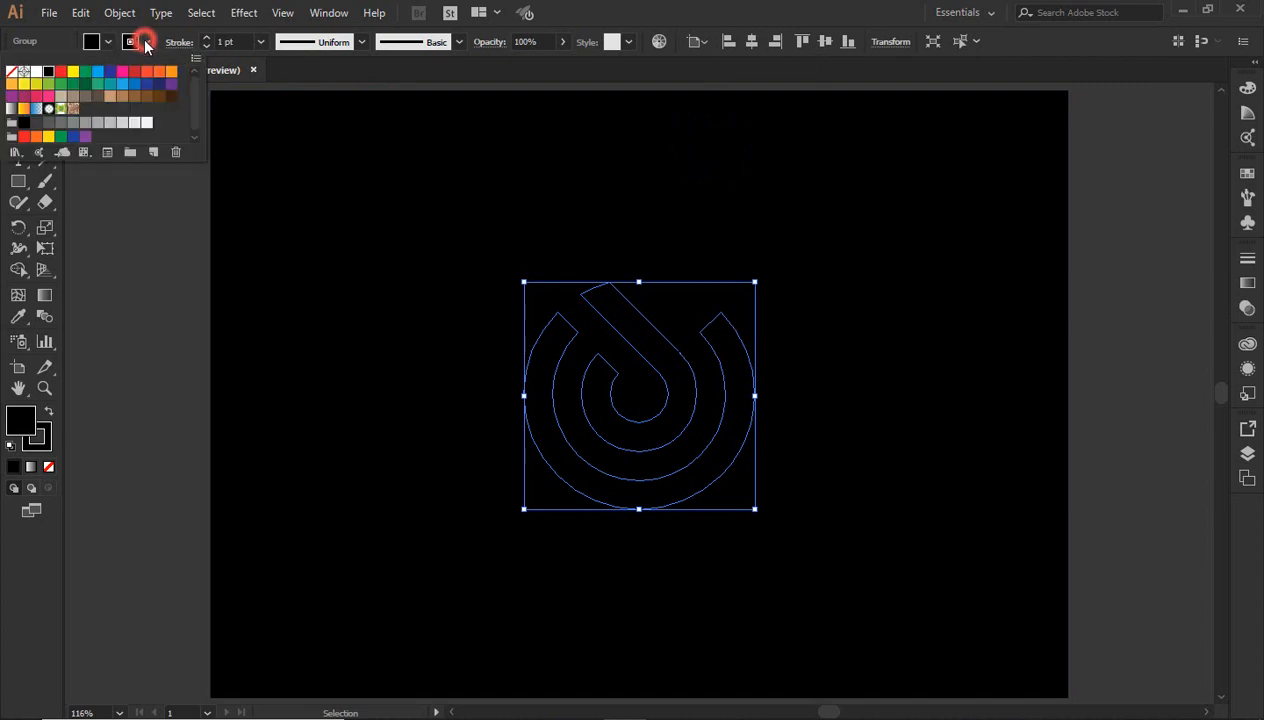
{"action": "left_click", "coordinate": [12, 74]}
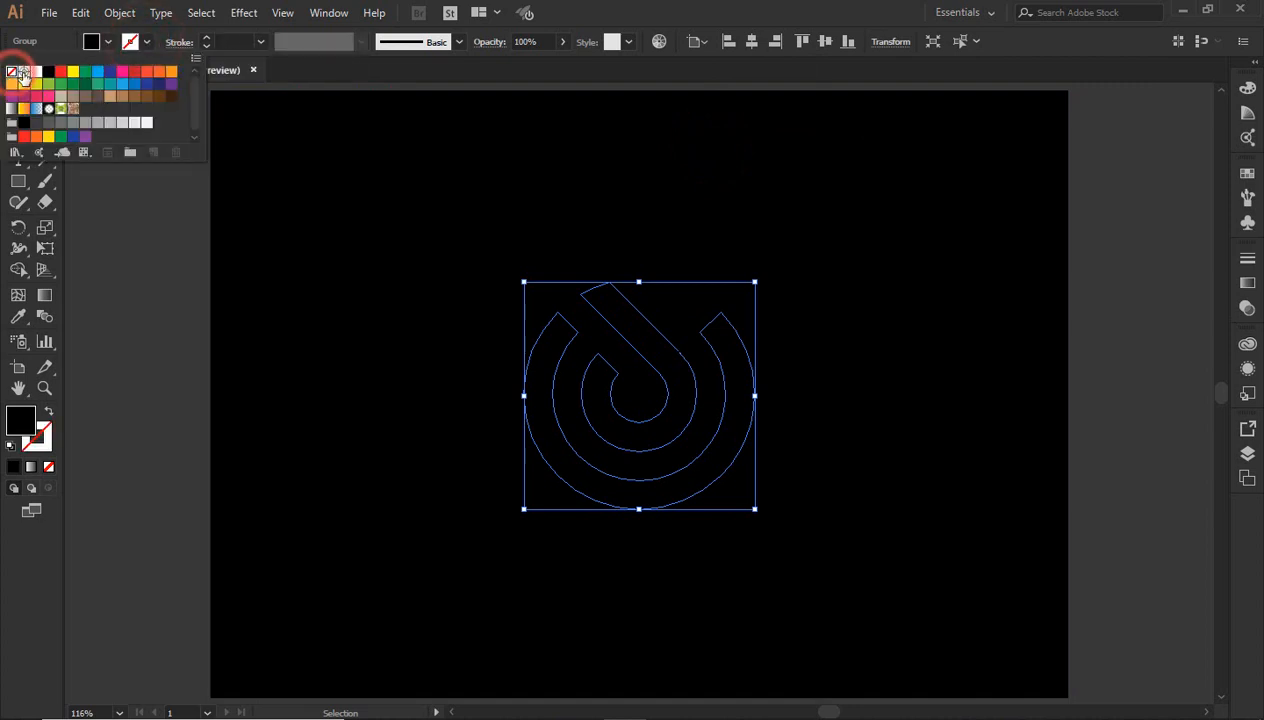
{"action": "left_click", "coordinate": [105, 42]}
{"action": "left_click", "coordinate": [106, 42]}
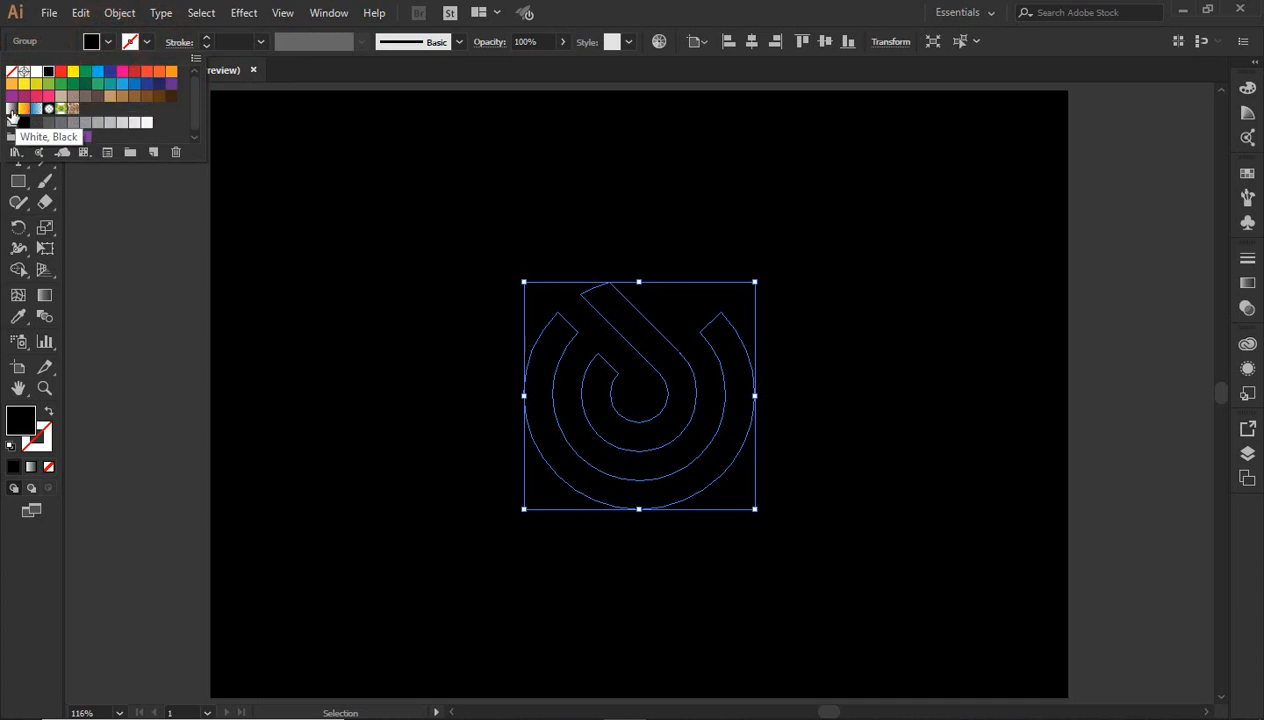
{"action": "left_click", "coordinate": [12, 110]}
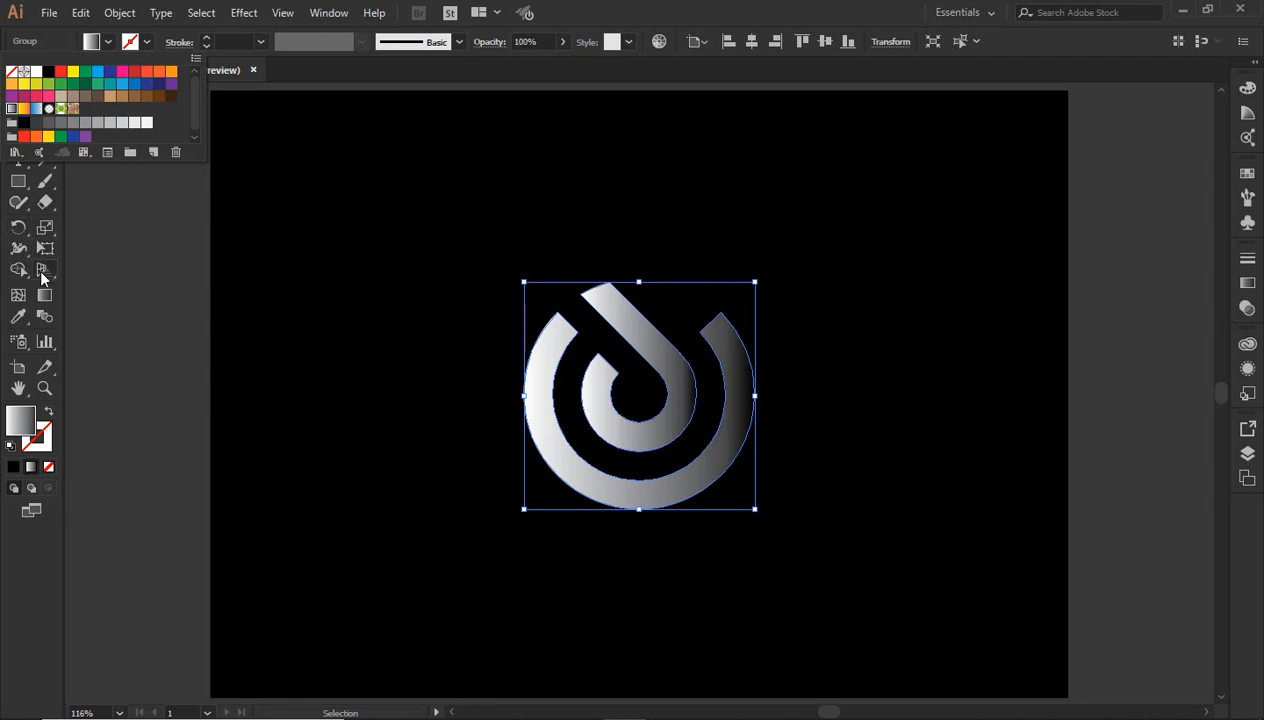
With the Gradient tool, run one horizontal gradient across the whole logo, from just outside its left edge to just past its right edge, and deselect it
{"action": "left_click", "coordinate": [45, 295]}
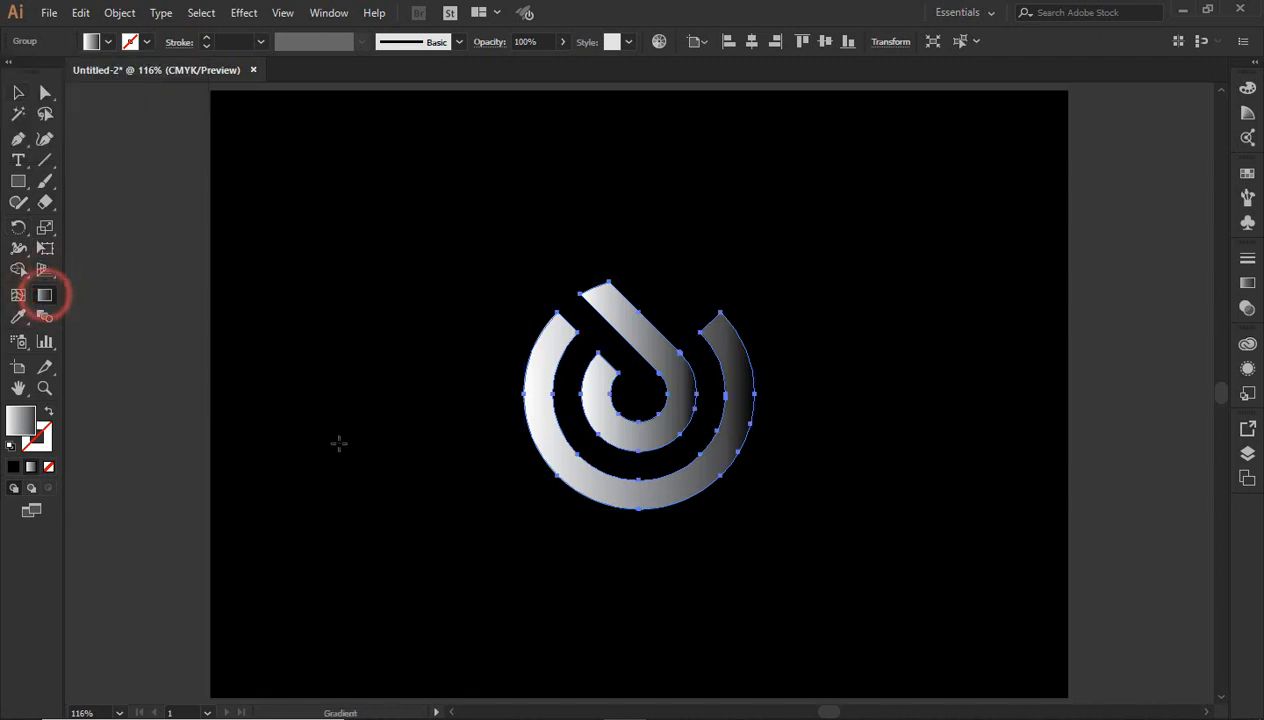
{"action": "left_click_drag", "start_coordinate": [481, 401], "coordinate": [905, 418]}
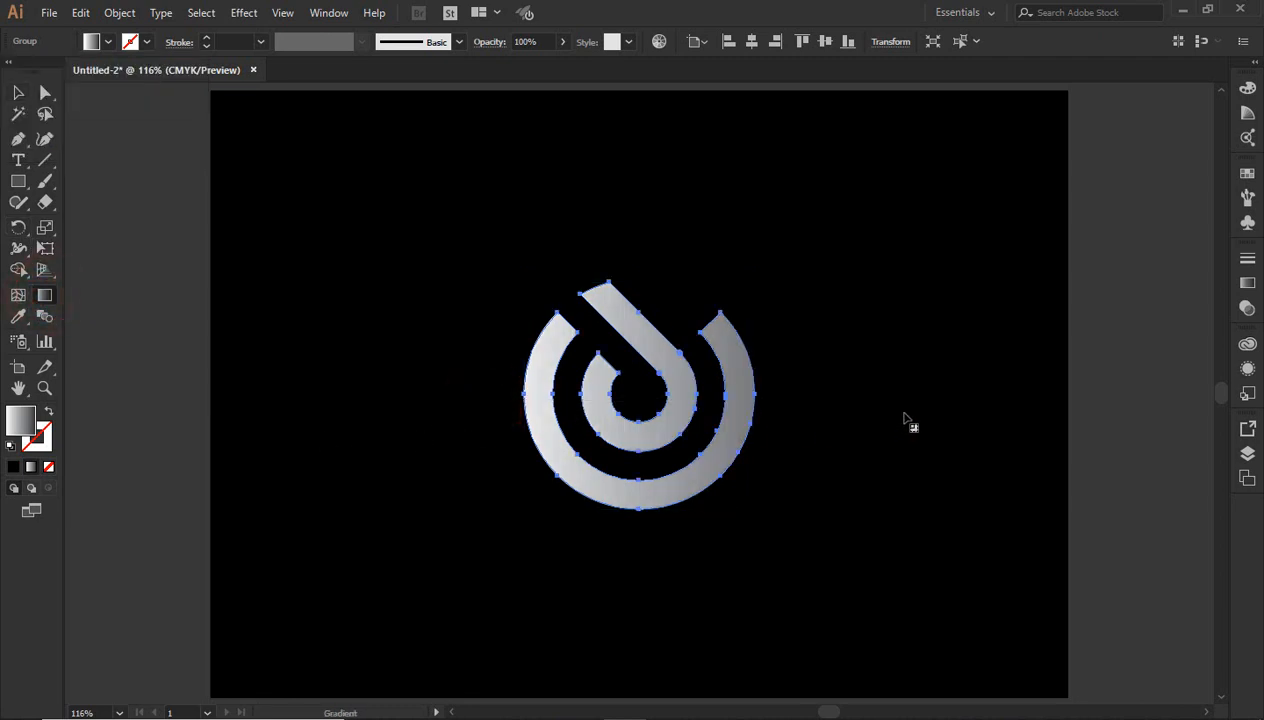
{"action": "left_click_drag", "start_coordinate": [513, 392], "coordinate": [790, 392]}
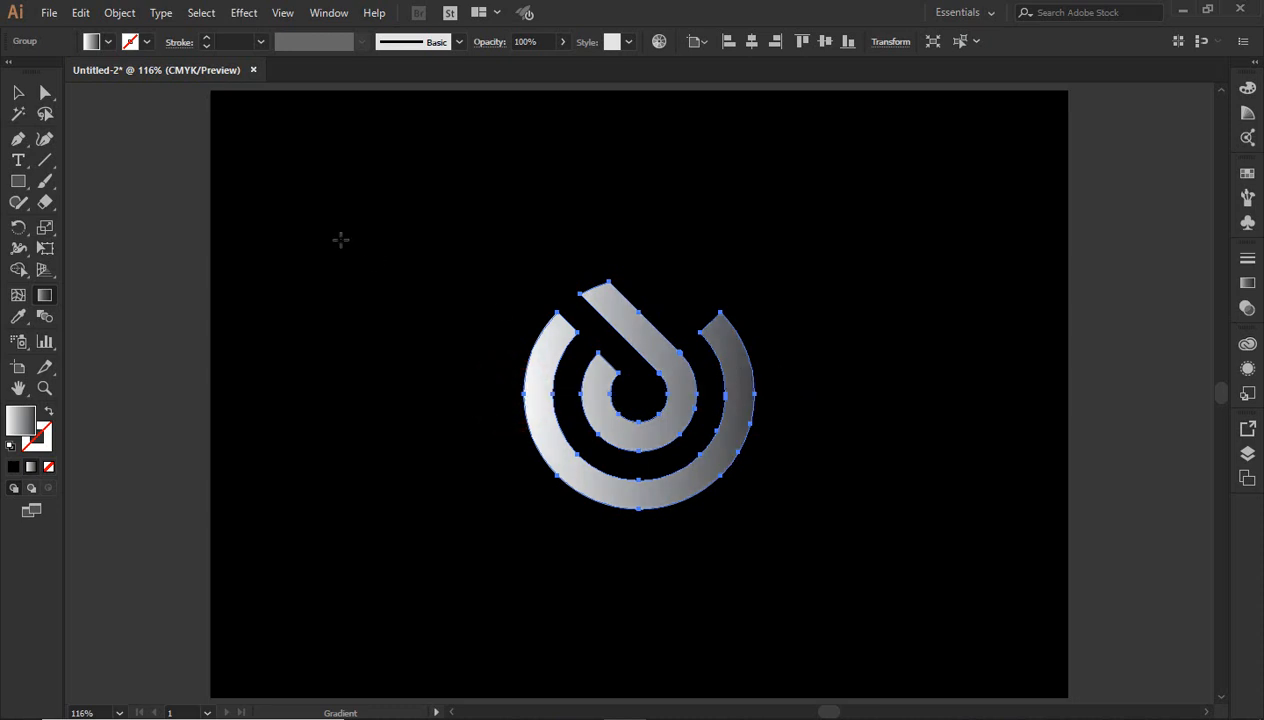
{"action": "left_click", "coordinate": [18, 95]}
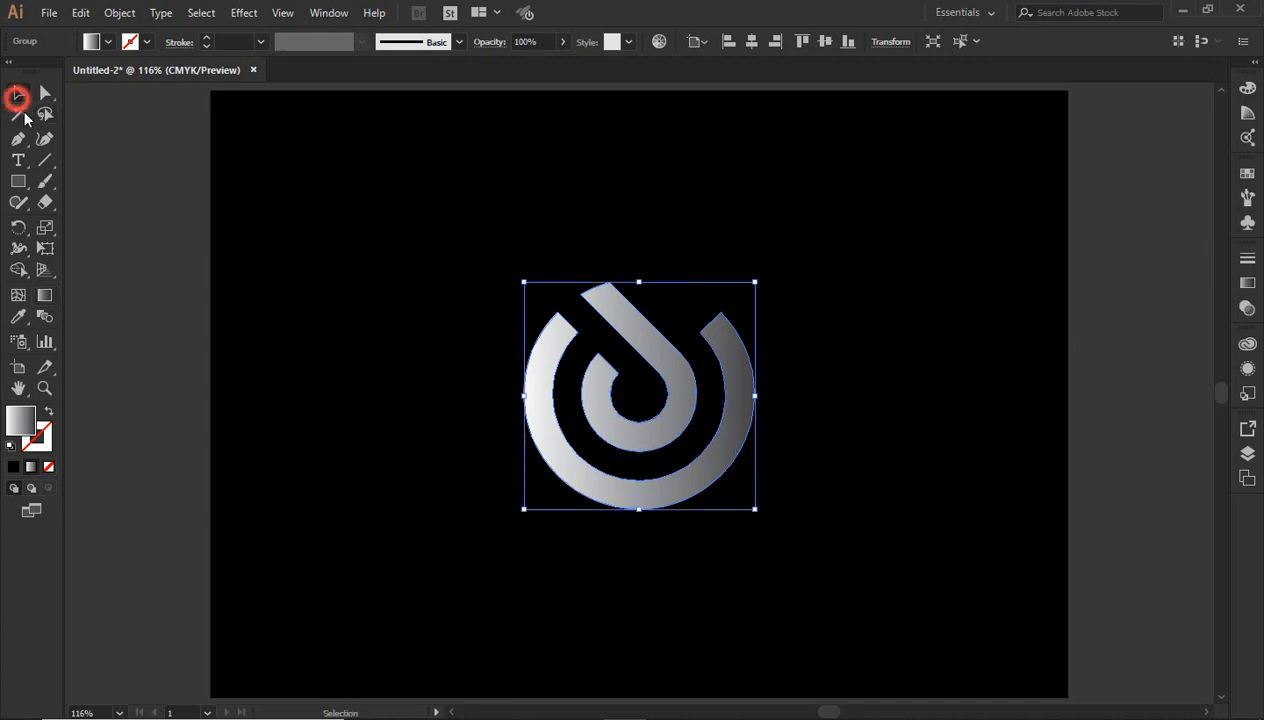
{"action": "left_click", "coordinate": [139, 239]}
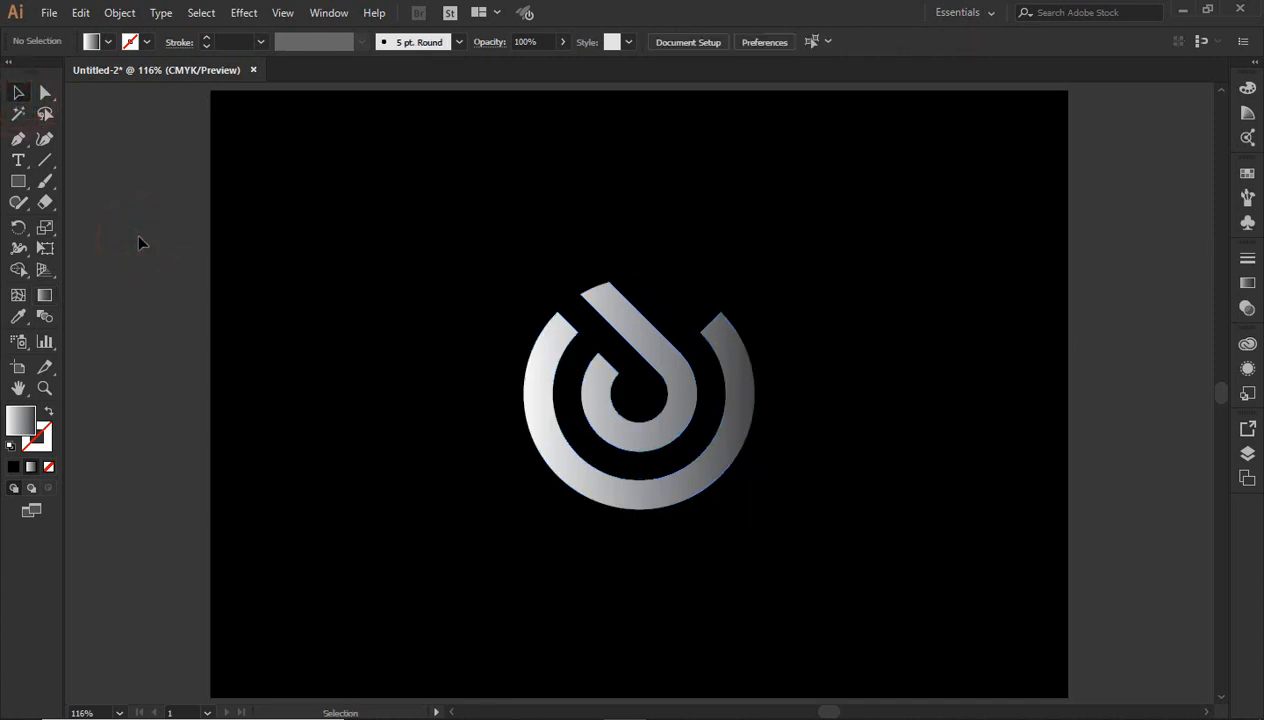